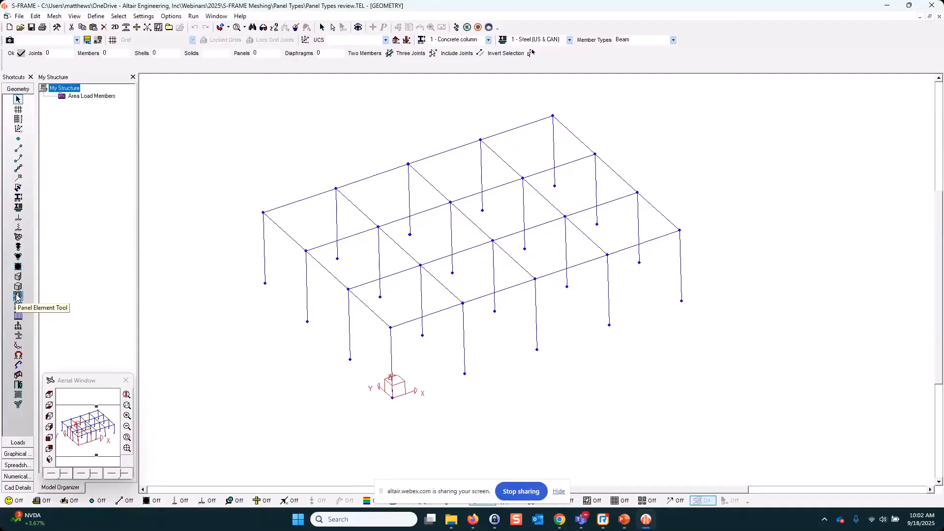
# - Start the Panel Element tool and display the panel element colour legend beside the frame
pyautogui.click(17, 297)
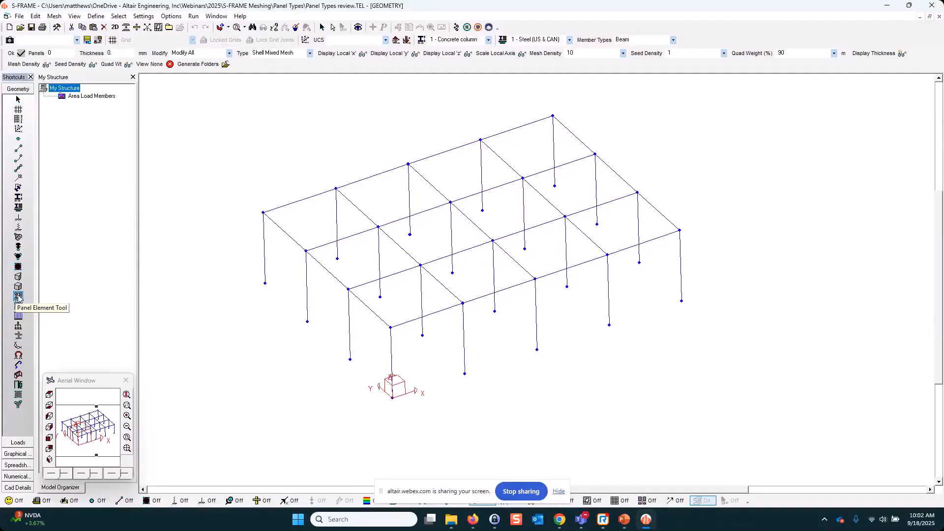
pyautogui.click(366, 501)
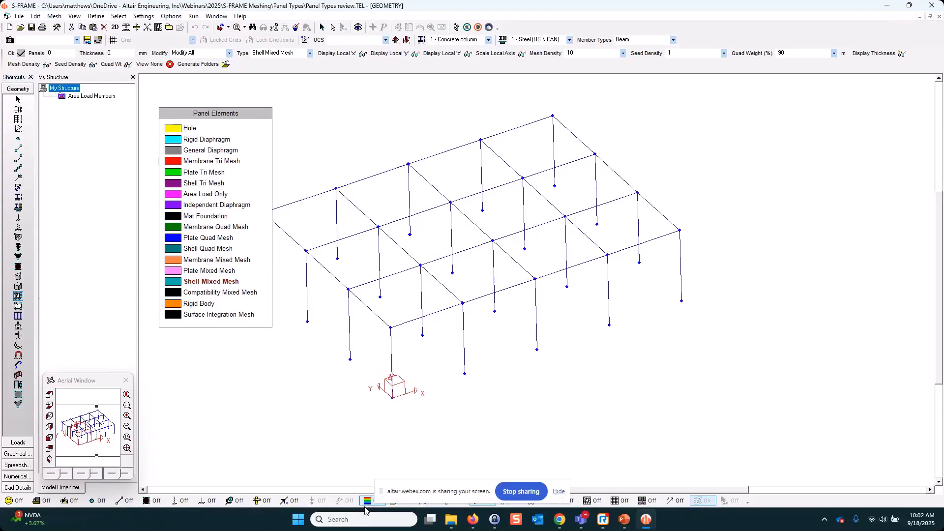
pyautogui.scroll(1, 417, 209)
pyautogui.moveTo(417, 209); pyautogui.dragTo(436, 224, button='middle')
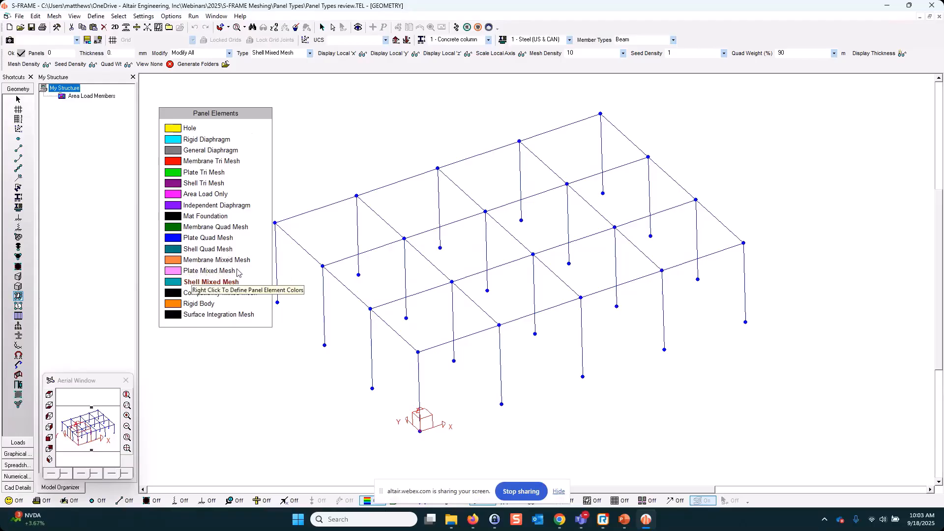
# - Draw an Area Load Only panel over the entire roof through the frame's four outer corner joints
pyautogui.click(177, 195)
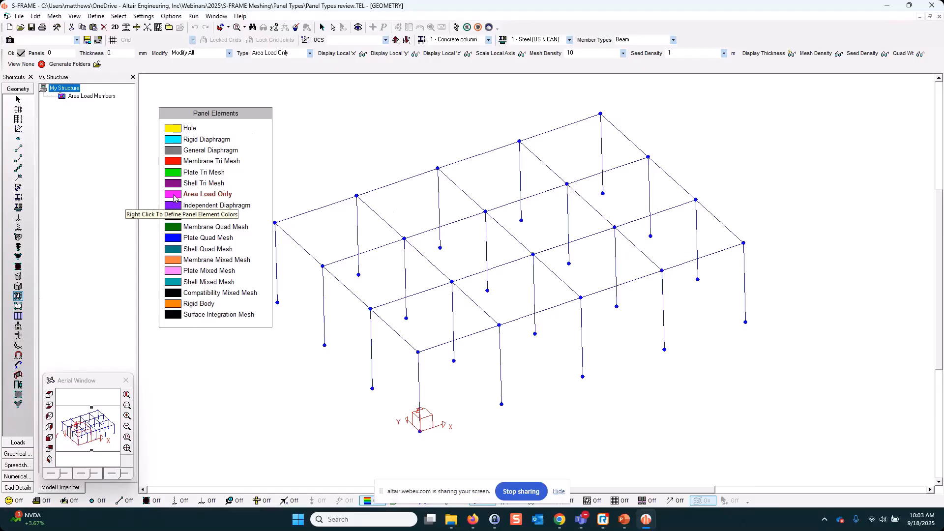
pyautogui.click(309, 53)
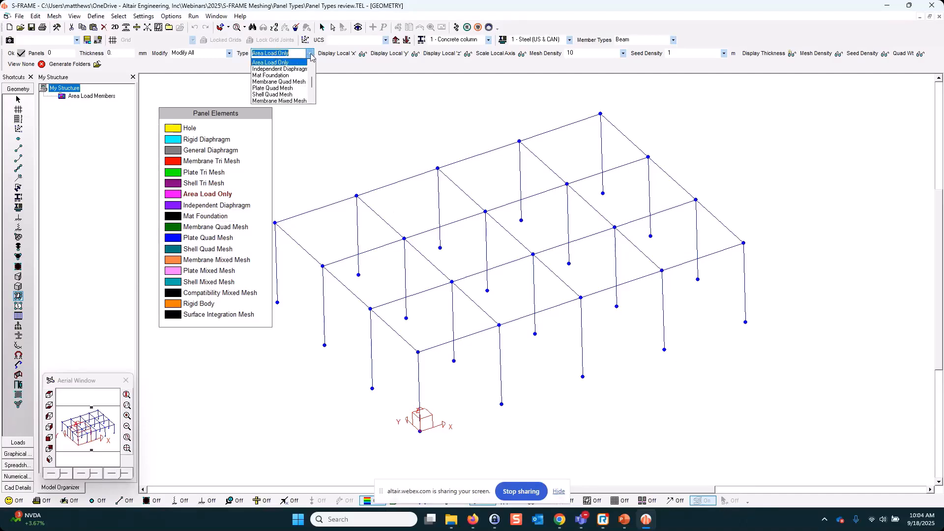
pyautogui.click(310, 54)
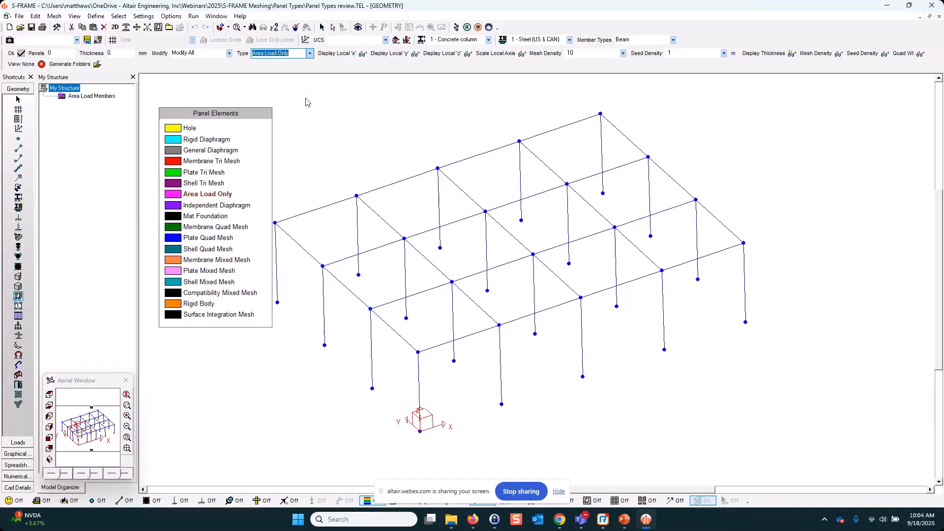
pyautogui.click(418, 352)
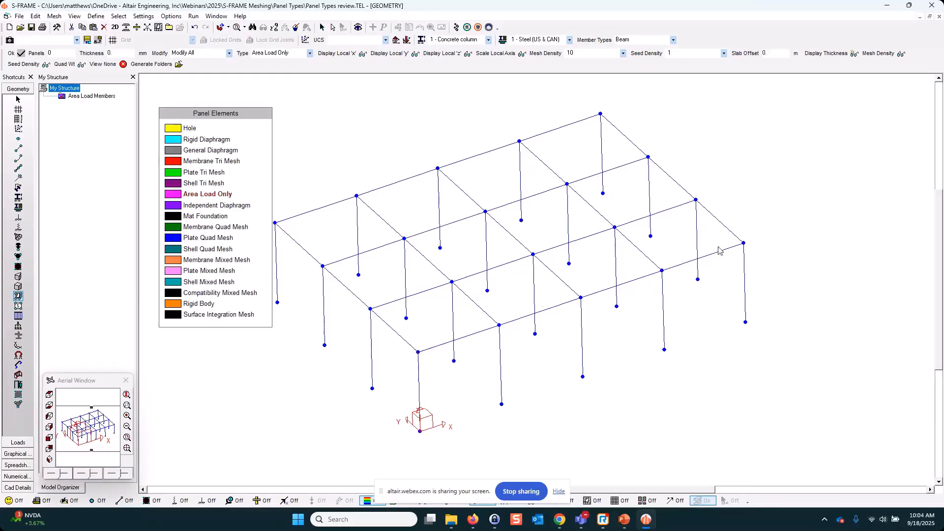
pyautogui.click(744, 243)
pyautogui.click(600, 114)
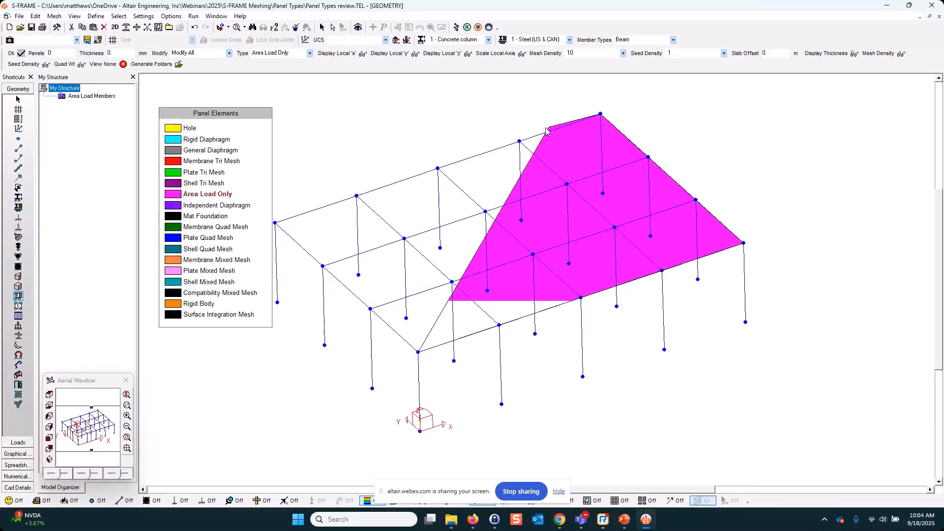
pyautogui.click(275, 222)
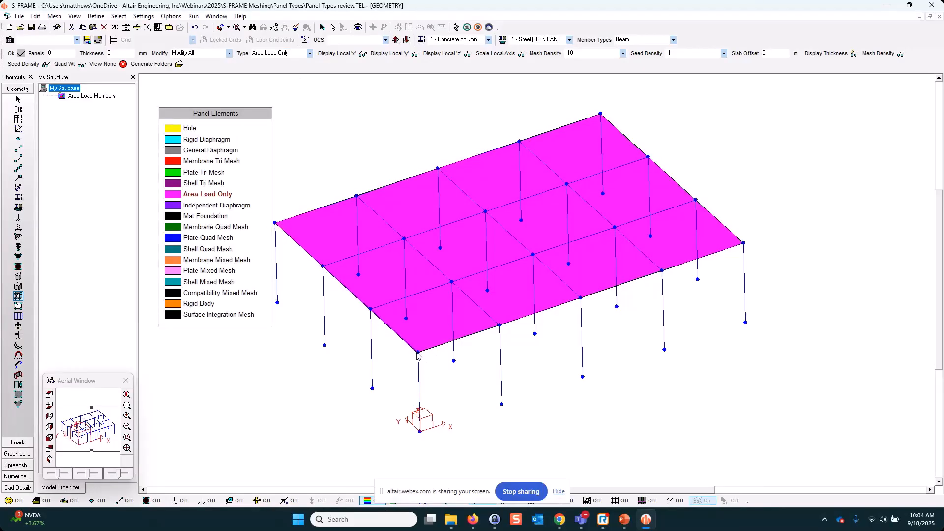
pyautogui.click(418, 353)
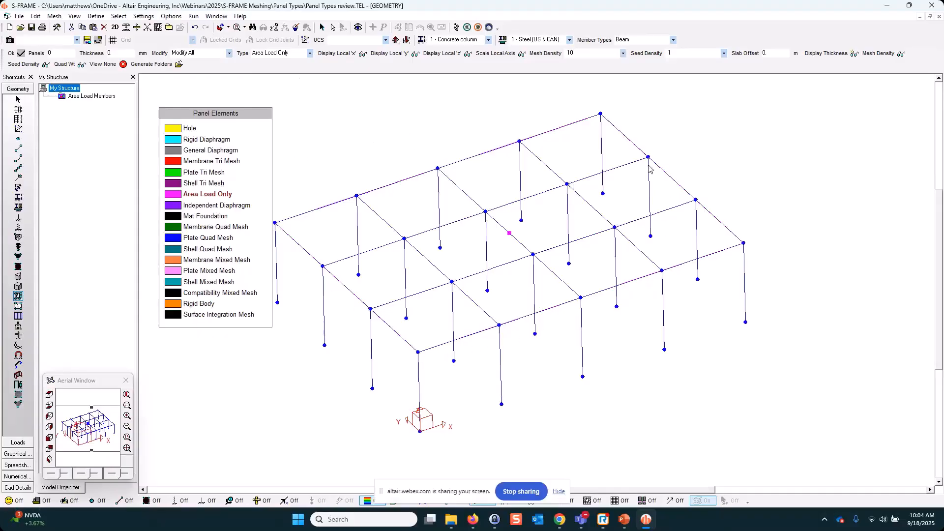
# - Shrink the elements to check the outline of the roof panel, and restore the normal element display
pyautogui.click(261, 501)
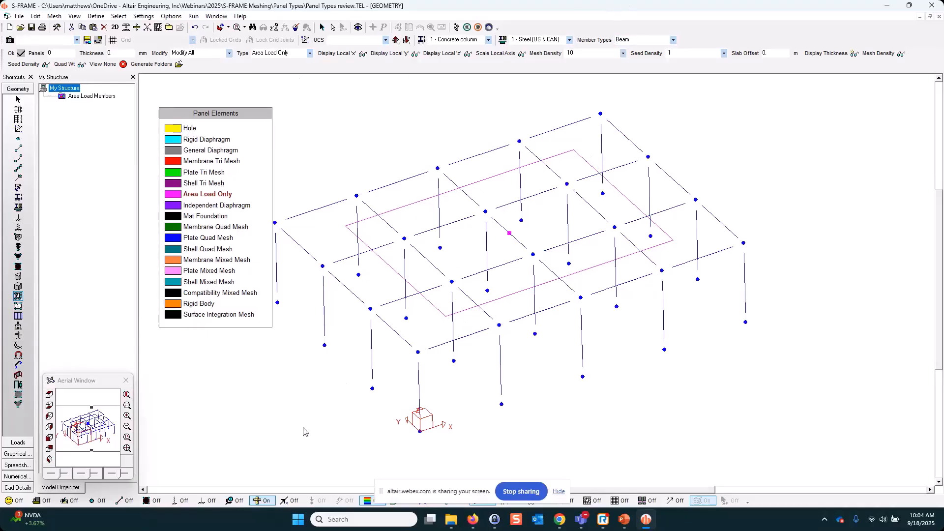
pyautogui.click(271, 501)
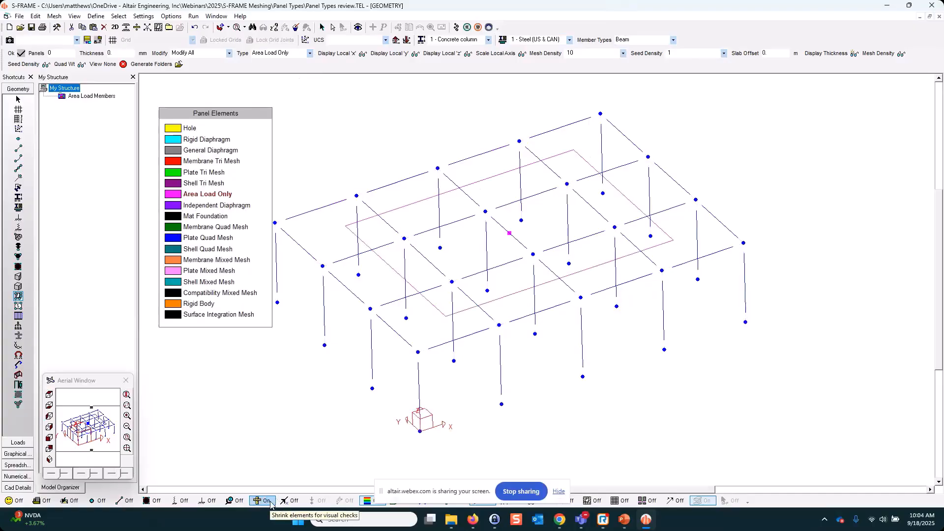
pyautogui.click(271, 501)
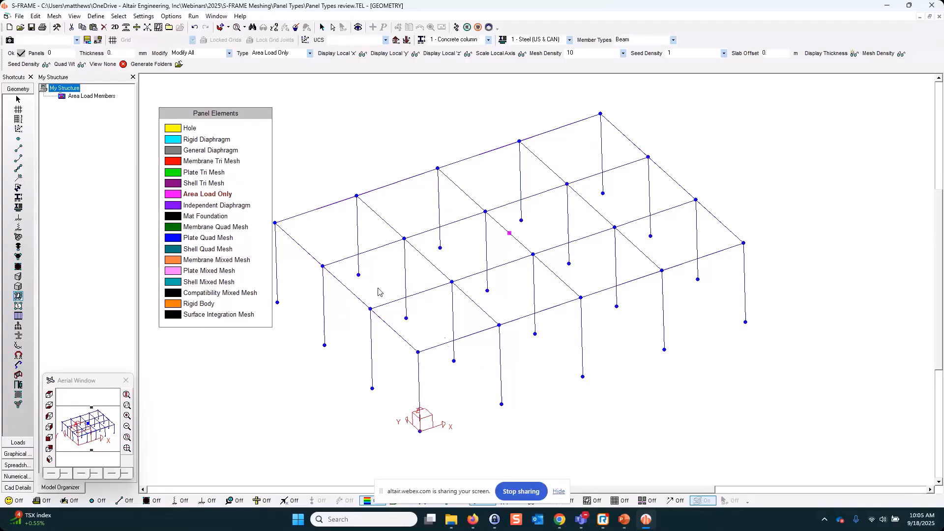
# - Open the Area Load Members group in plan view and select the entire roof framing together with the panel
pyautogui.click(104, 98)
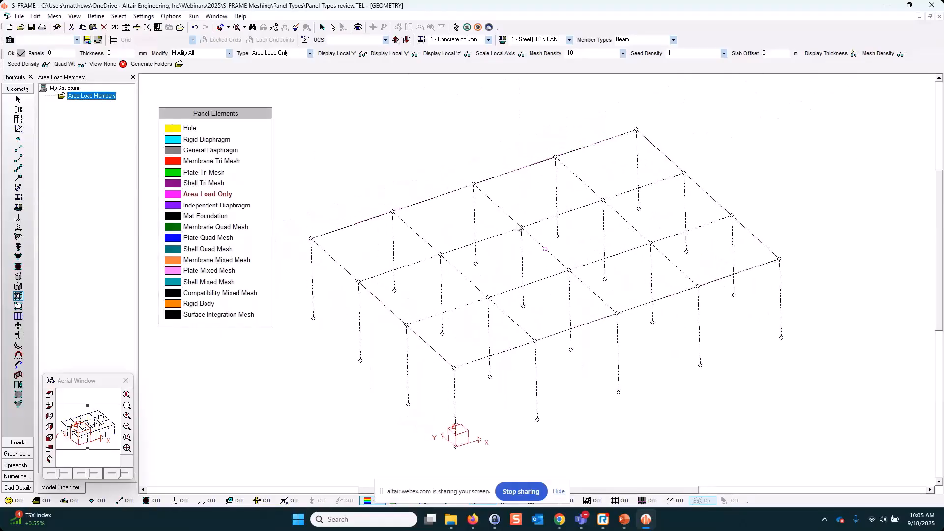
pyautogui.click(50, 395)
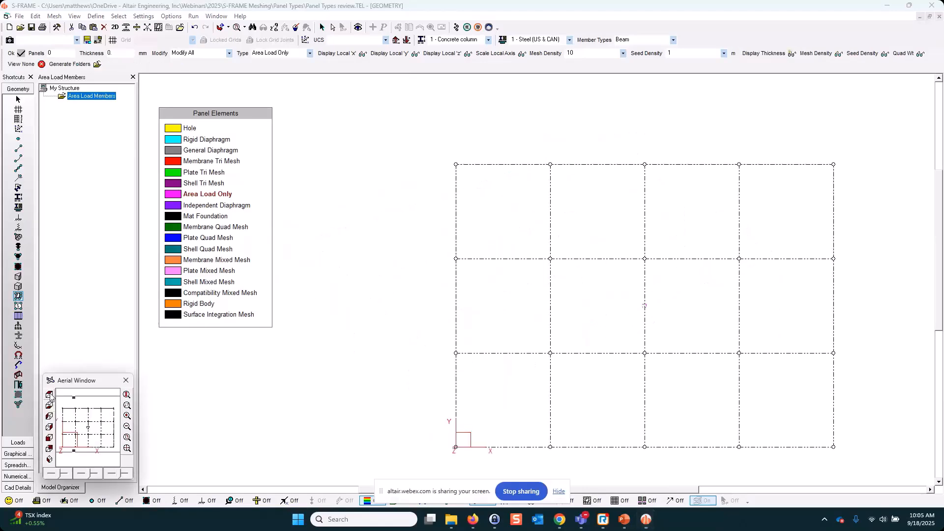
pyautogui.moveTo(584, 337); pyautogui.dragTo(436, 291, button='middle')
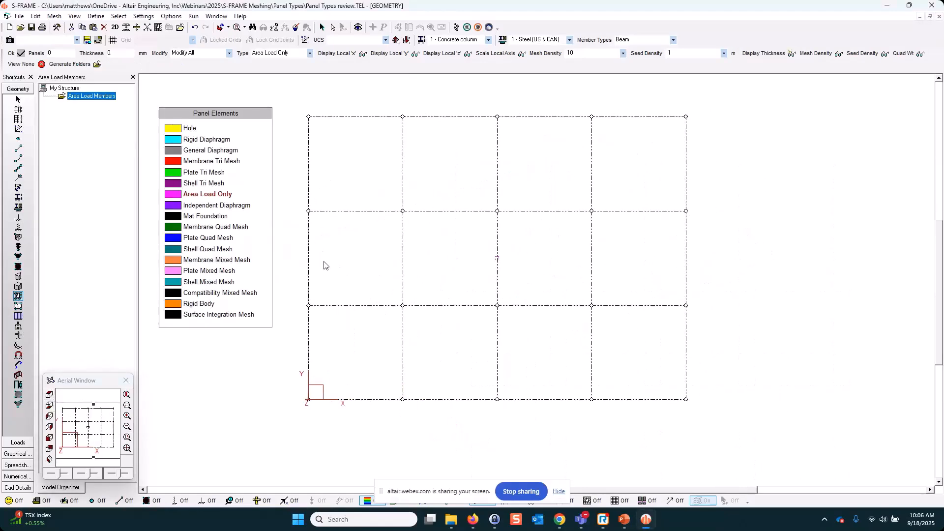
pyautogui.click(18, 99)
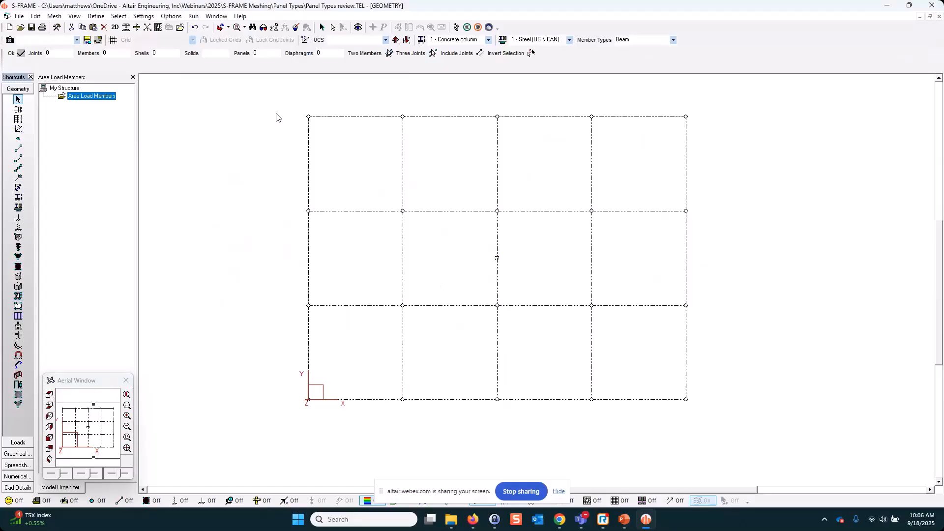
pyautogui.moveTo(287, 111); pyautogui.dragTo(663, 146)
pyautogui.moveTo(220, 87); pyautogui.dragTo(795, 450)
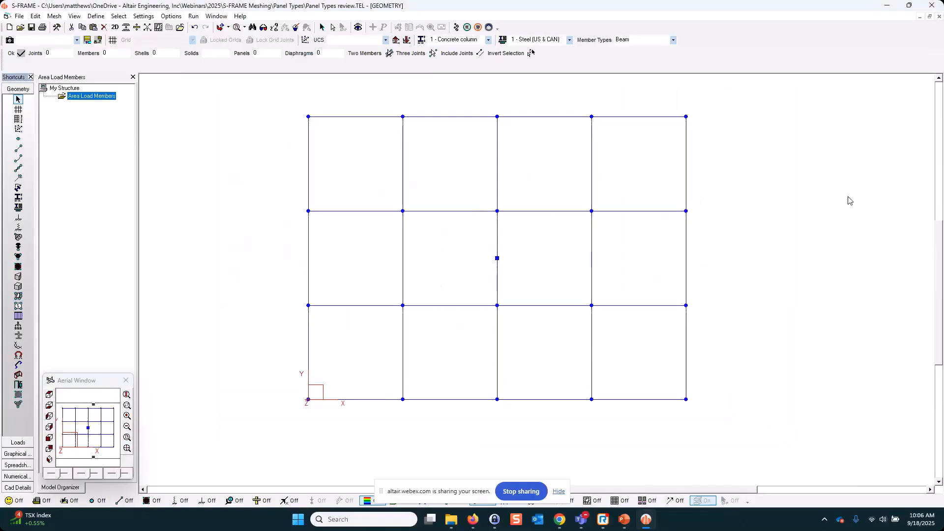
# - Exclude the Y-direction beams in all three rows of bays from the group selection
pyautogui.moveTo(756, 180); pyautogui.dragTo(241, 148)
pyautogui.moveTo(747, 264); pyautogui.dragTo(232, 251)
pyautogui.moveTo(717, 362); pyautogui.dragTo(240, 367)
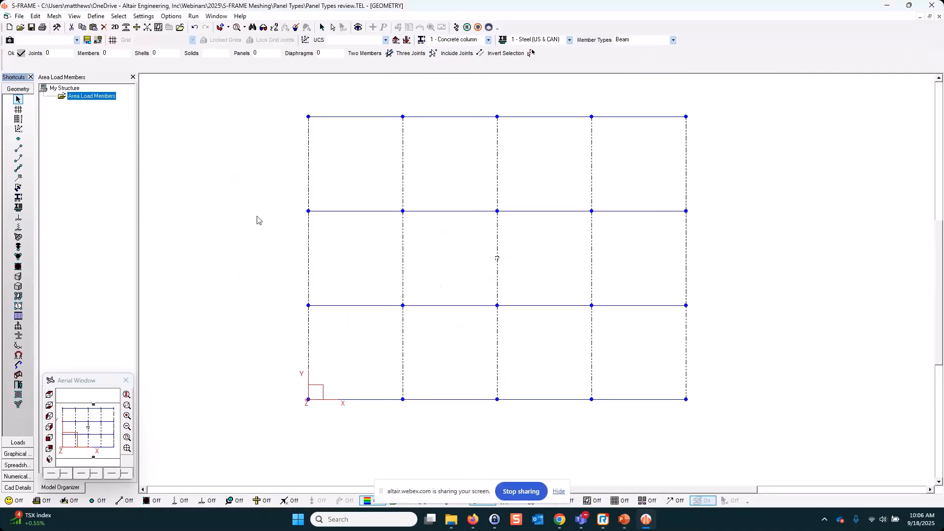
# - Select the entire roof framing and panel again and update the open Area Load Members group with them
pyautogui.moveTo(280, 101); pyautogui.dragTo(742, 424)
pyautogui.rightClick(83, 100)
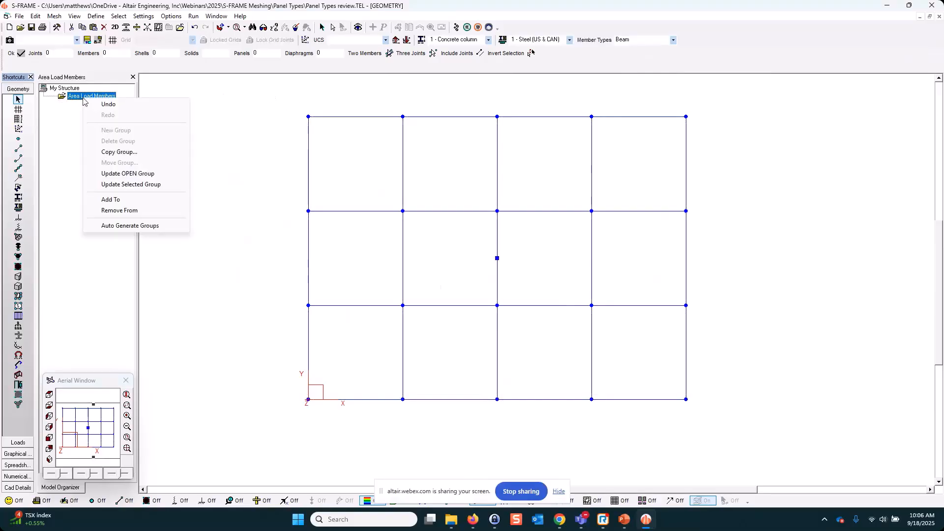
pyautogui.click(127, 173)
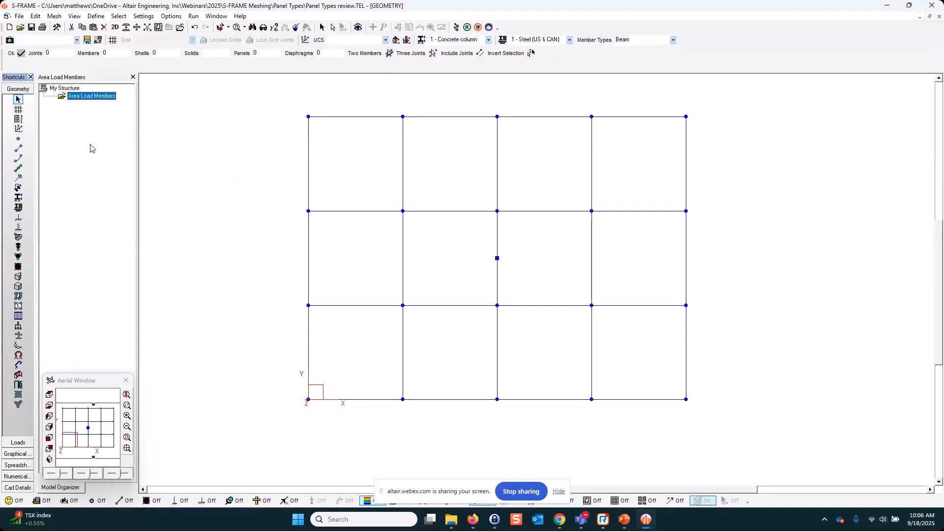
# - Return to the full structure in isometric view and check the contents of the Area Load Members group
pyautogui.click(68, 90)
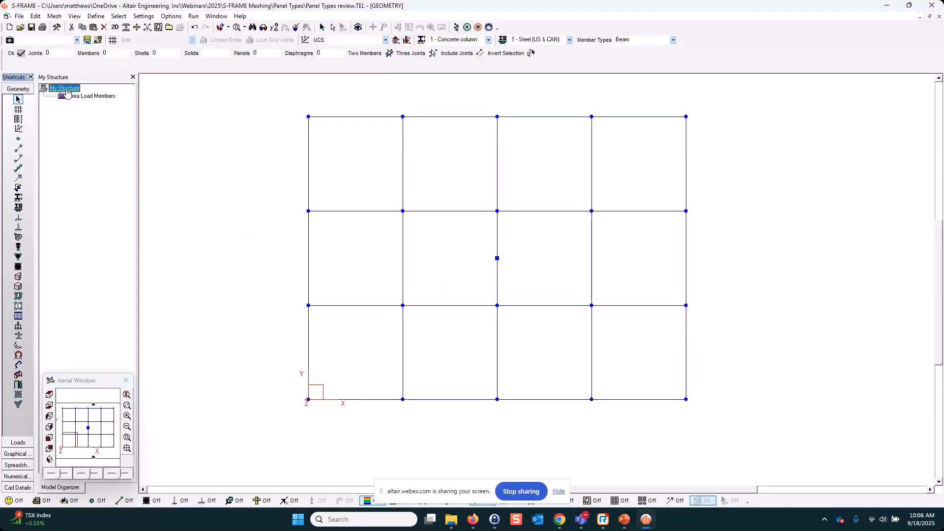
pyautogui.click(49, 459)
pyautogui.moveTo(336, 270); pyautogui.dragTo(429, 305, button='middle')
pyautogui.scroll(-1, 428, 362)
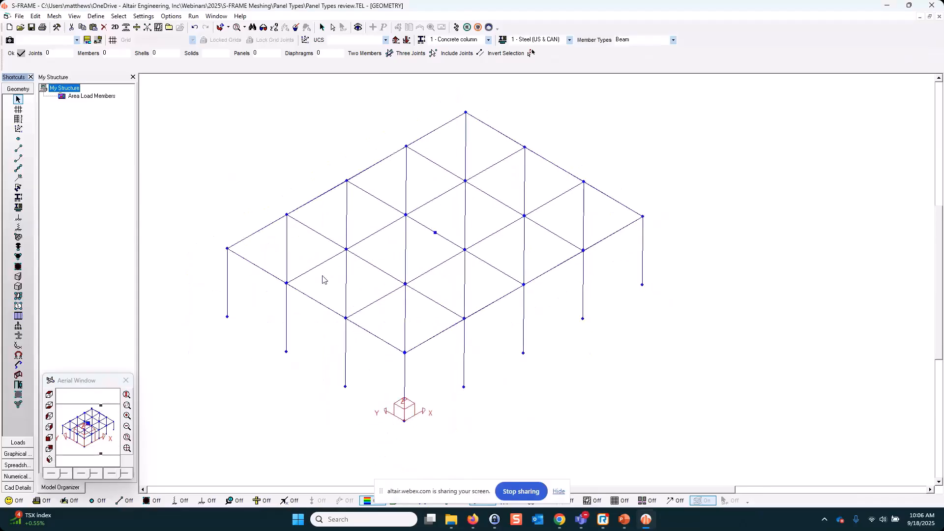
pyautogui.click(79, 98)
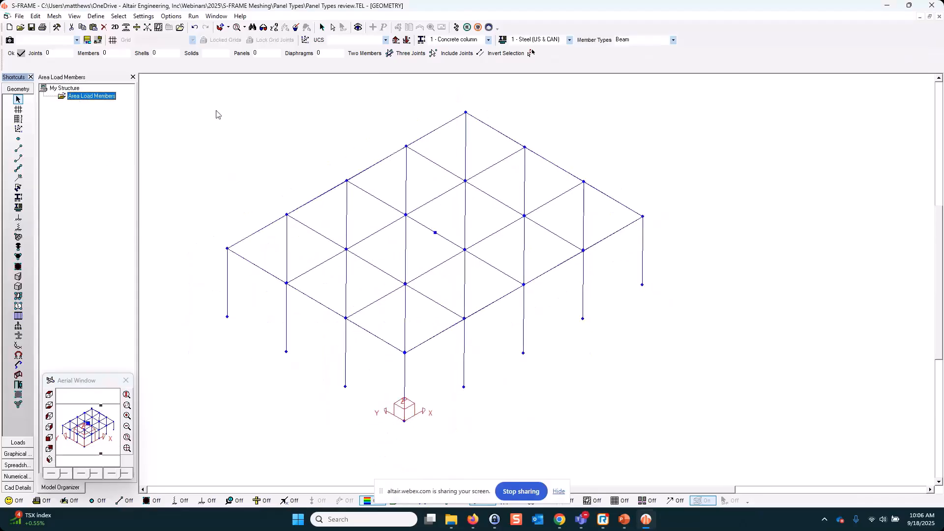
pyautogui.click(71, 90)
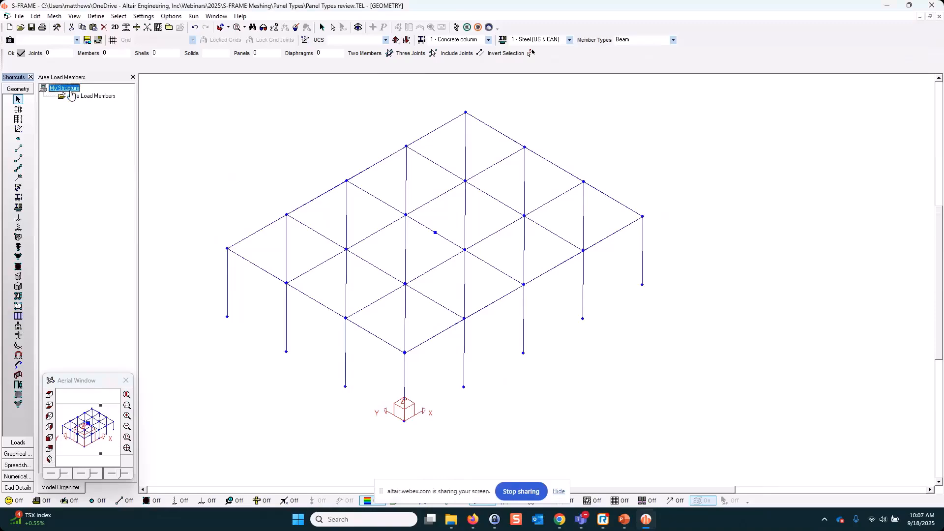
# - Assign a Two Way span definition to the roof's area load panel
pyautogui.click(19, 297)
pyautogui.moveTo(571, 292); pyautogui.dragTo(629, 298, button='middle')
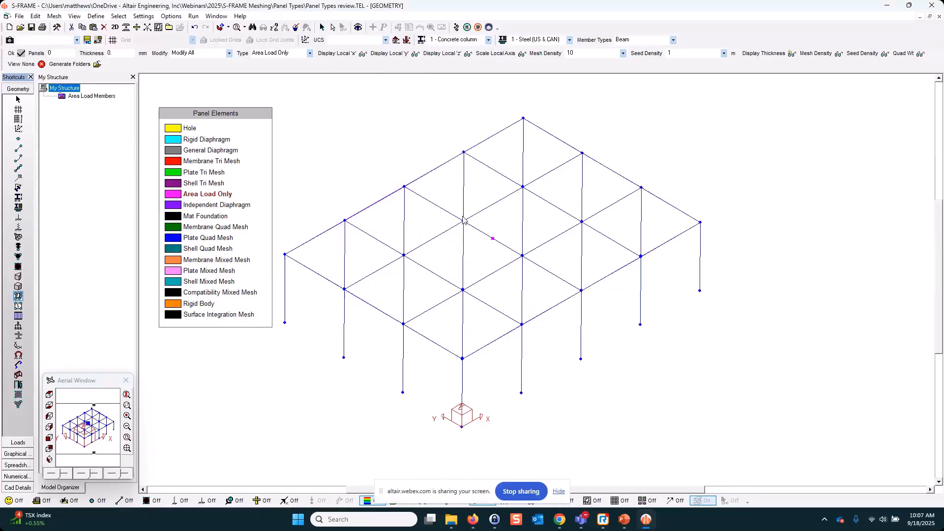
pyautogui.click(18, 306)
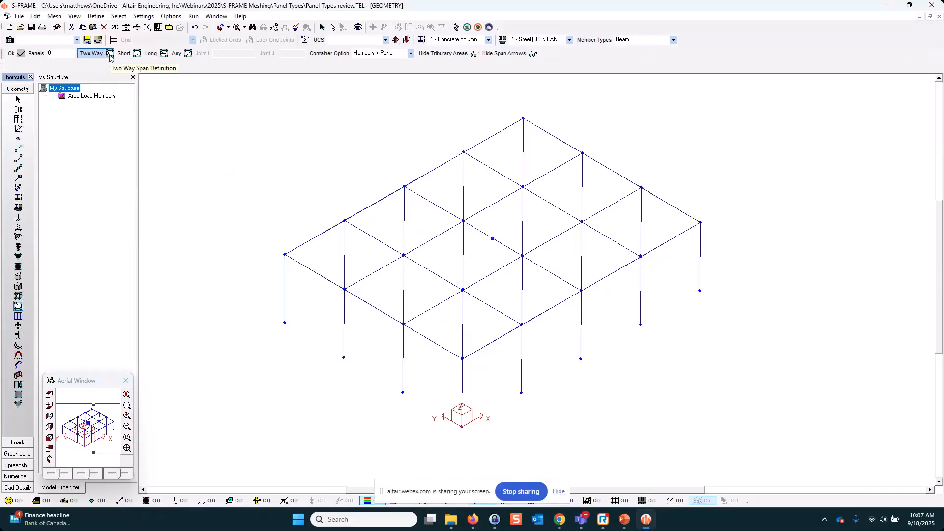
pyautogui.moveTo(510, 360); pyautogui.dragTo(480, 341, button='middle')
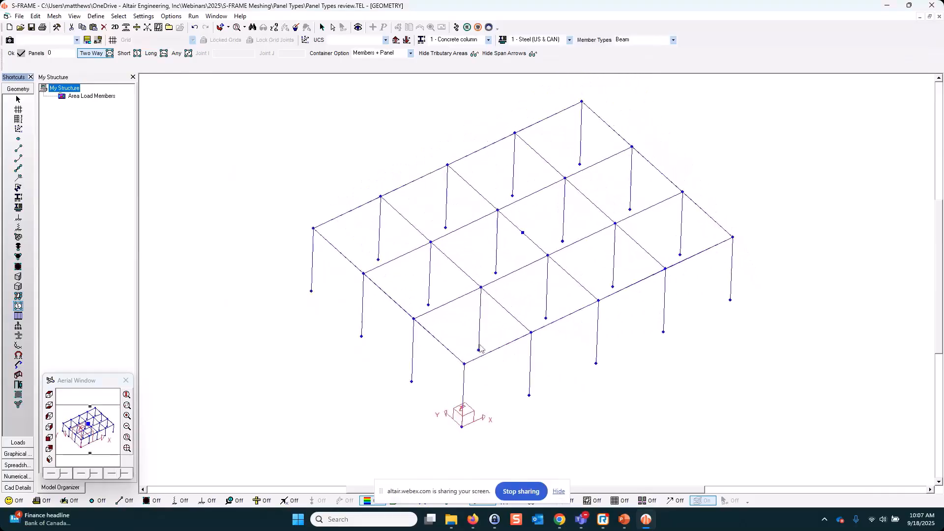
pyautogui.moveTo(501, 240); pyautogui.dragTo(444, 257, button='middle')
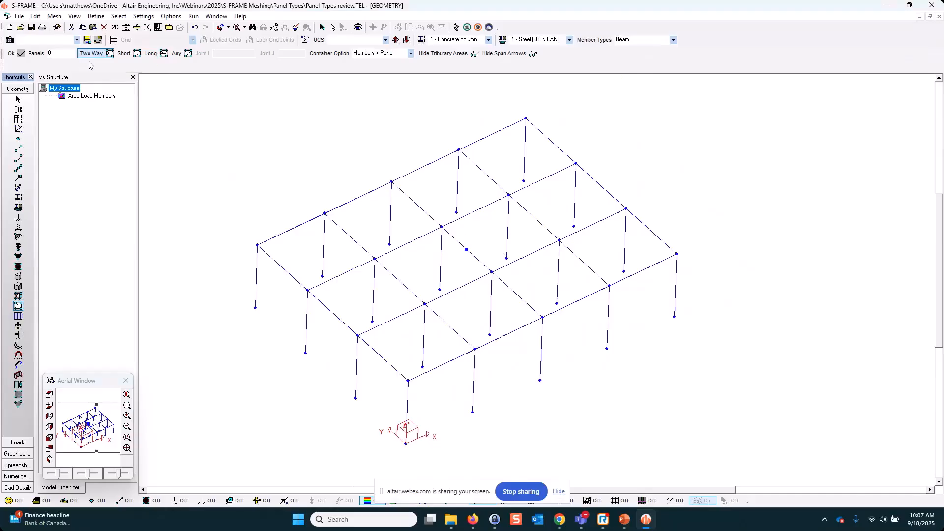
pyautogui.click(476, 257)
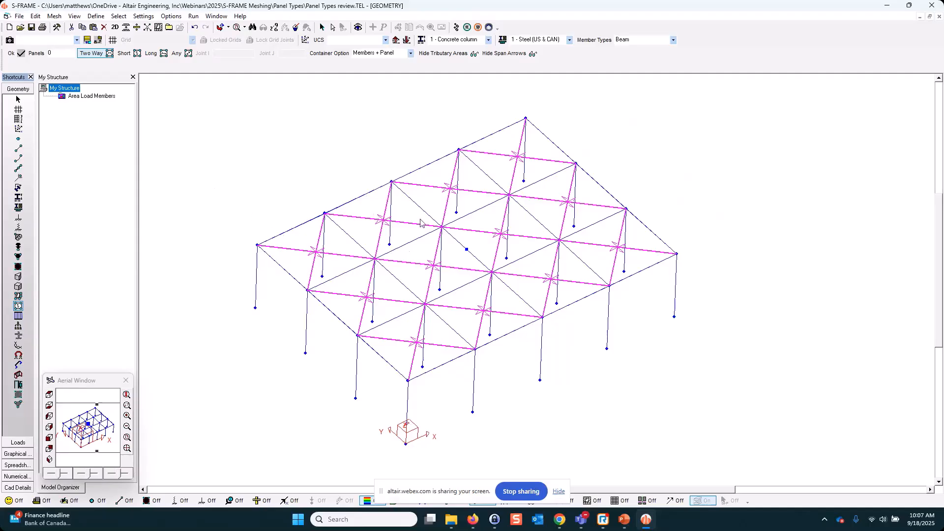
# - Change the roof panel's span definition to Short and inspect the tributary areas
pyautogui.click(137, 55)
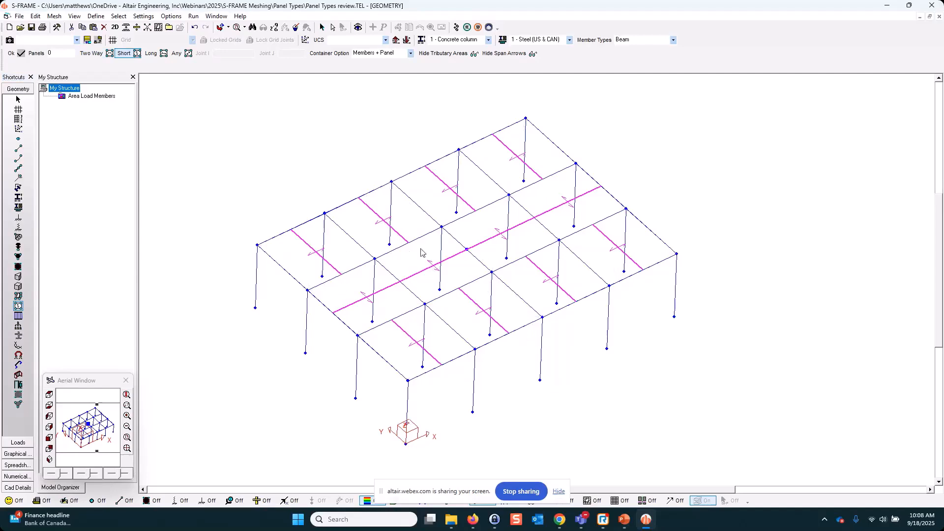
pyautogui.moveTo(359, 331); pyautogui.dragTo(424, 330, button='middle')
pyautogui.moveTo(444, 276); pyautogui.dragTo(354, 278, button='middle')
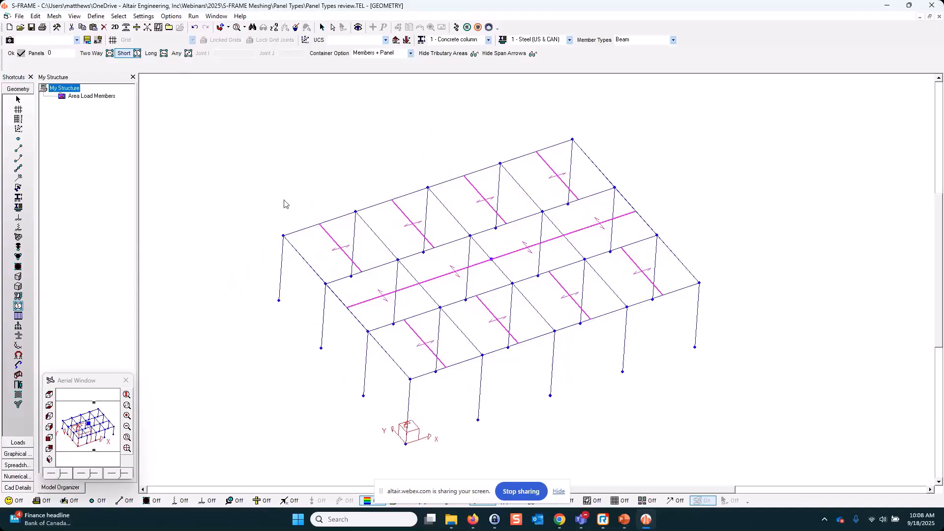
# - Set the roof panel's span definition back to Two Way
pyautogui.click(183, 53)
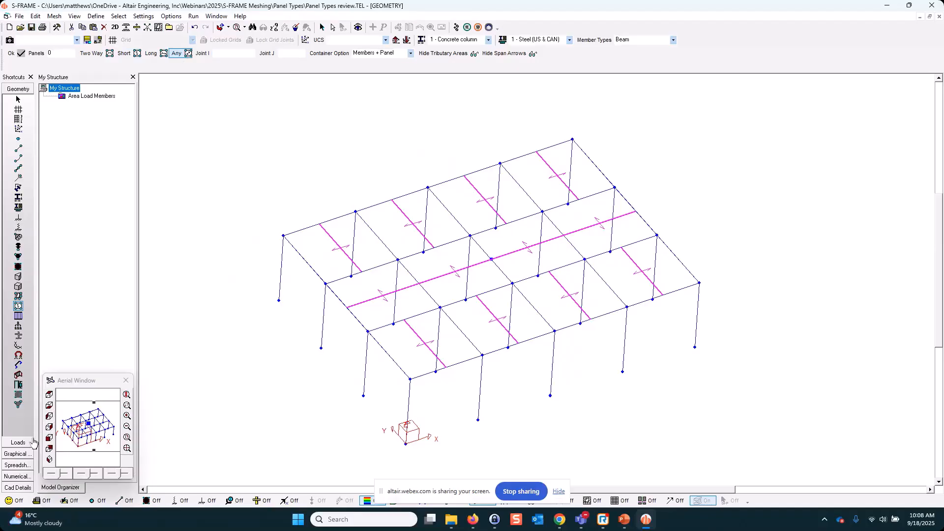
pyautogui.click(97, 53)
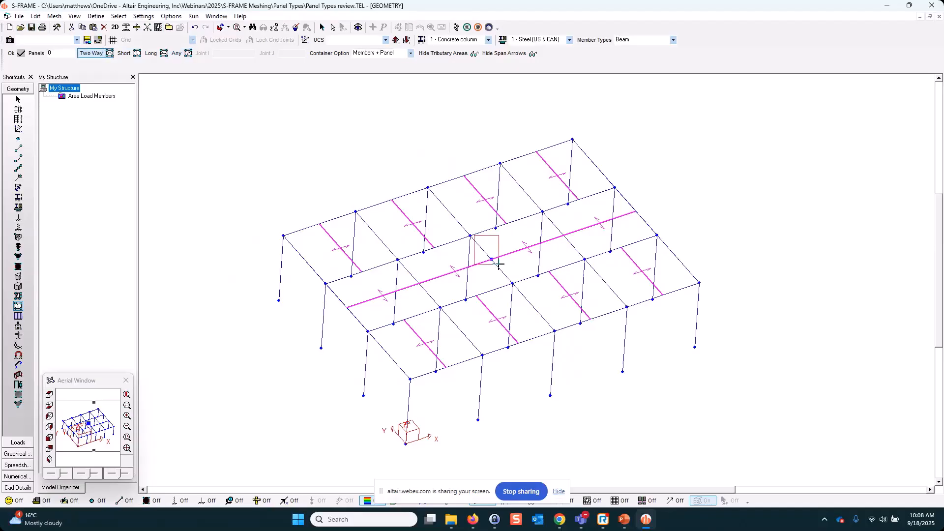
pyautogui.moveTo(474, 235); pyautogui.dragTo(514, 283)
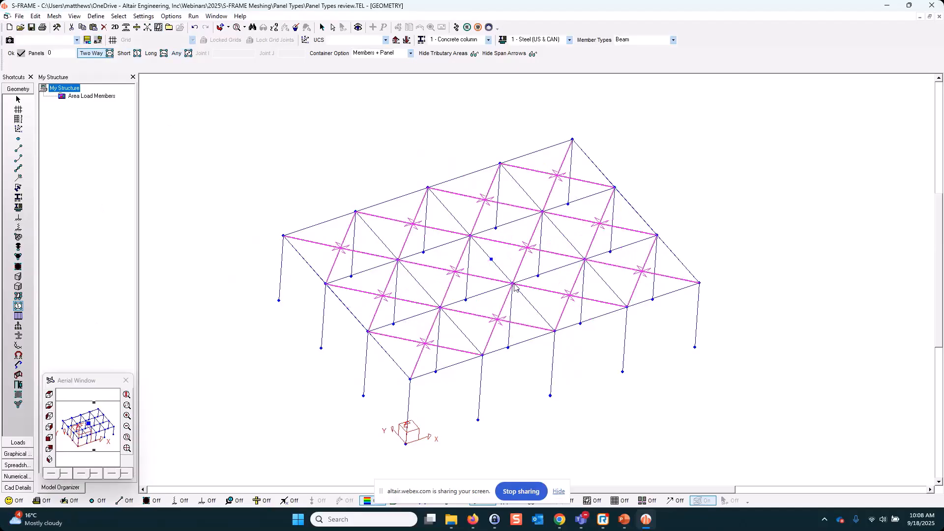
# - Apply a uniform Global Z area load of -10 kN/m2 to the roof panel in load case 1 - TEST and turn on load display
pyautogui.click(28, 441)
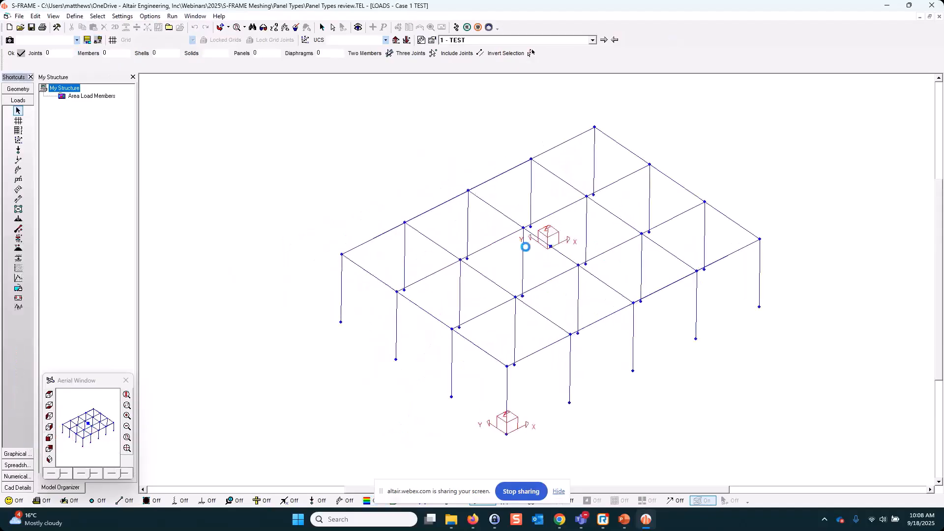
pyautogui.click(466, 41)
pyautogui.click(467, 49)
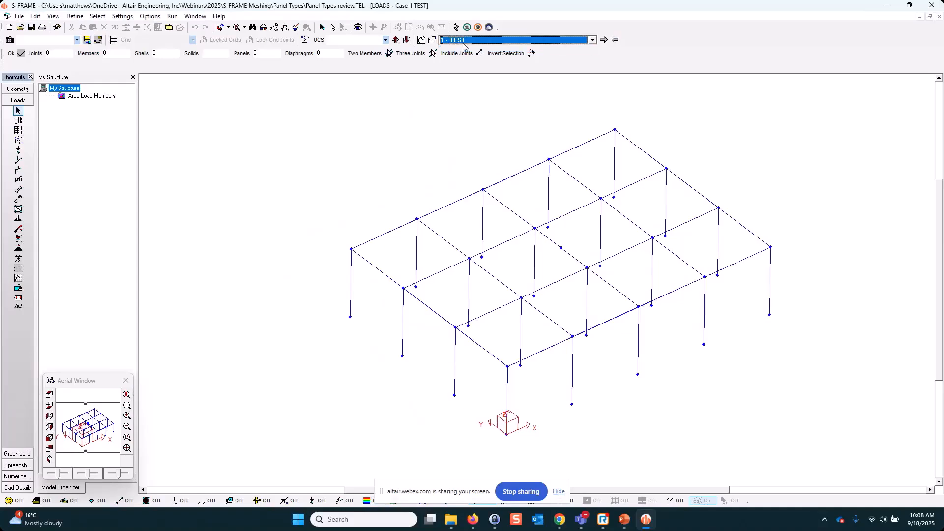
pyautogui.click(18, 210)
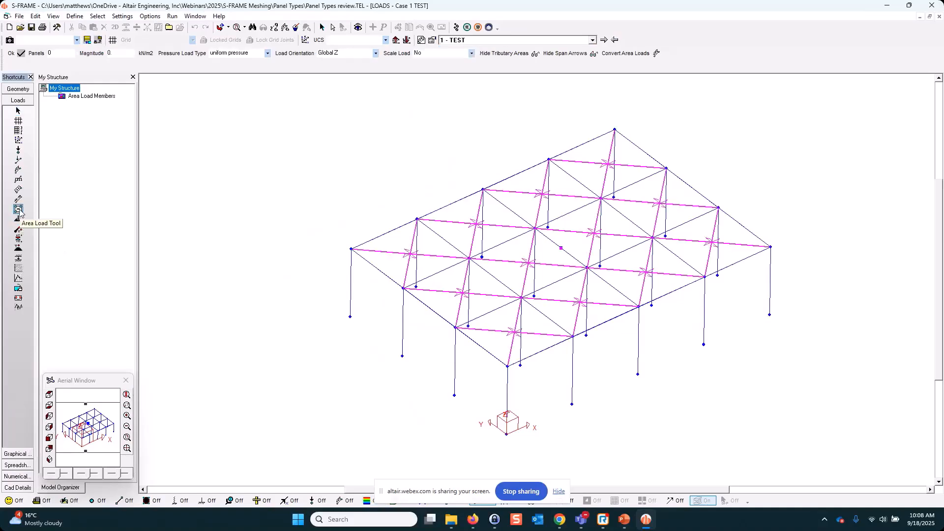
pyautogui.click(126, 53)
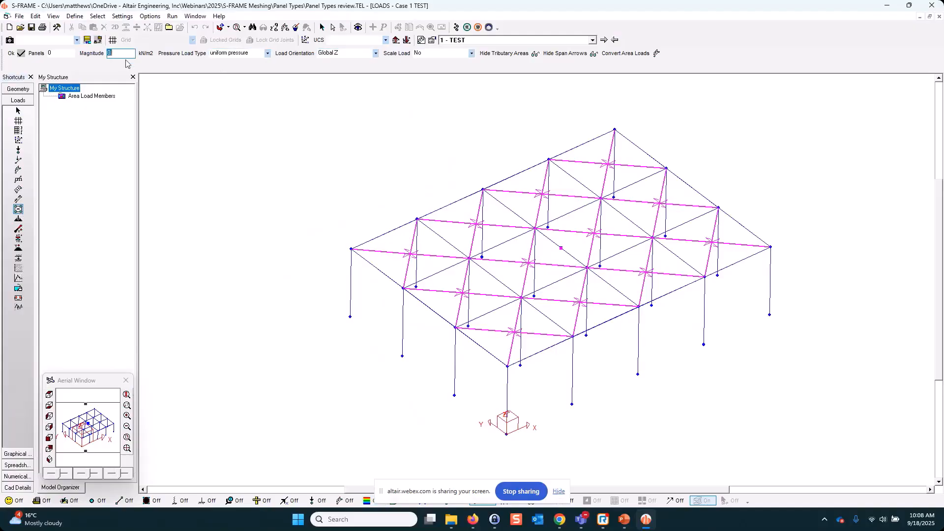
pyautogui.write('-10')
pyautogui.click(20, 53)
pyautogui.moveTo(548, 237); pyautogui.dragTo(583, 276)
pyautogui.click(343, 501)
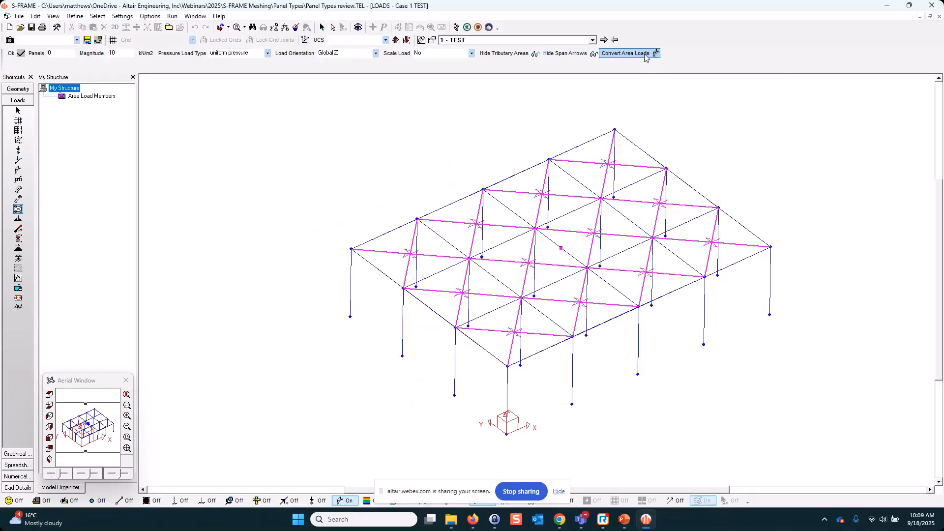
# - Convert the roof's area load into member loads and clear the resulting loads from all members of the frame
pyautogui.click(639, 54)
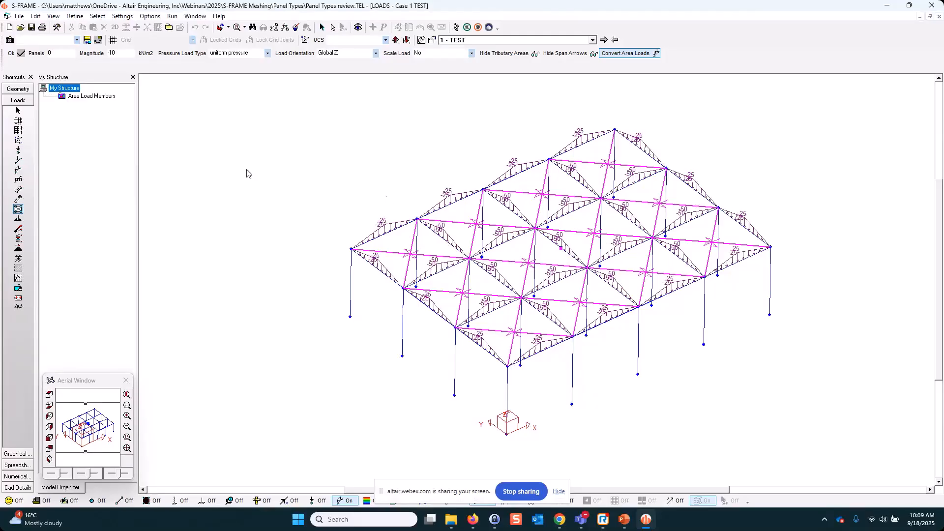
pyautogui.click(18, 169)
pyautogui.moveTo(276, 128); pyautogui.dragTo(818, 404)
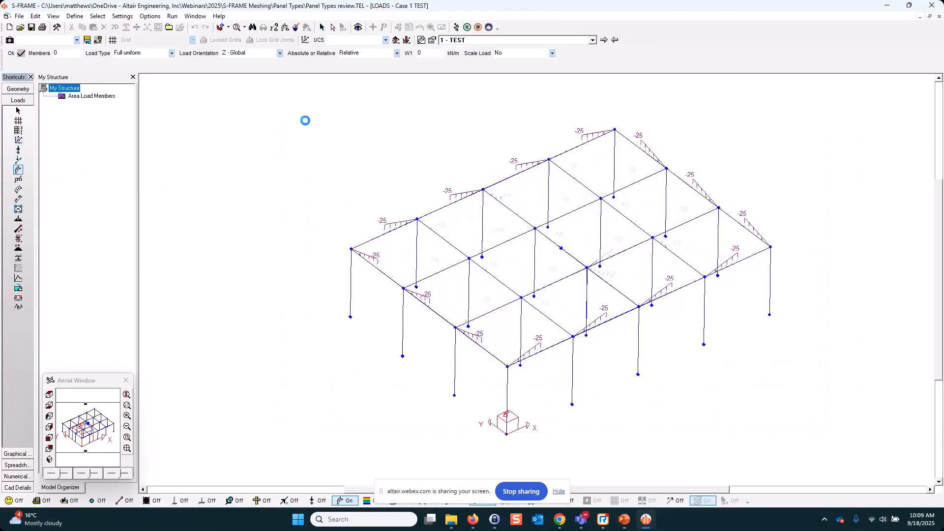
# - Return to the geometry model and change the roof panel's type from Area Load Only to Rigid Diaphragm
pyautogui.click(22, 89)
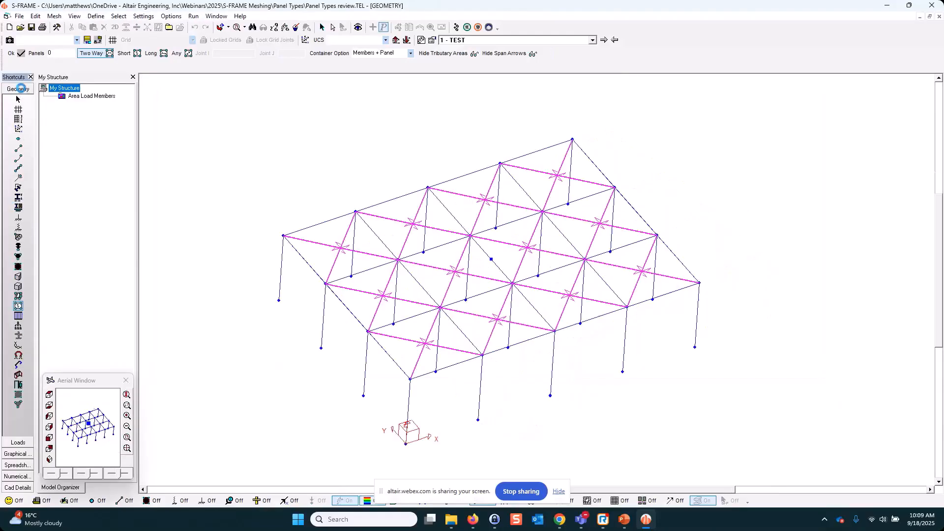
pyautogui.click(18, 296)
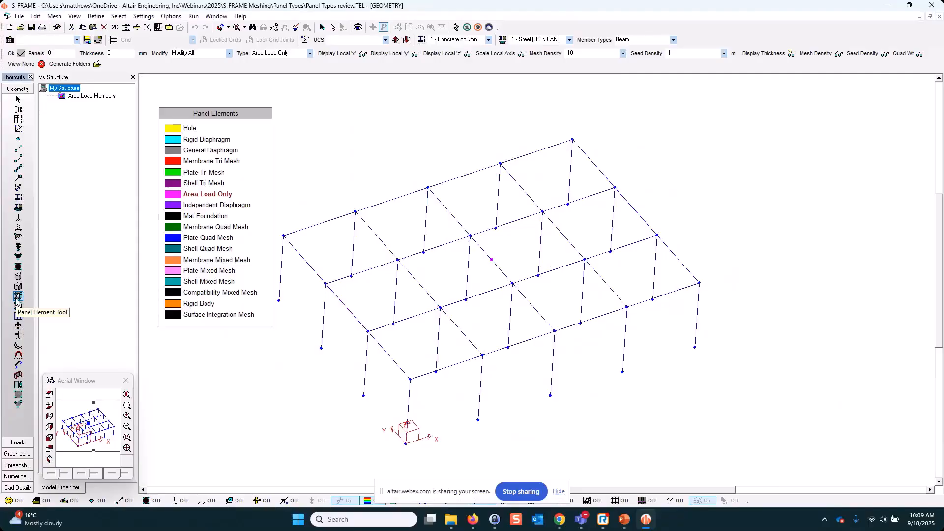
pyautogui.keyDown('shift'); pyautogui.moveTo(474, 297); pyautogui.dragTo(575, 278, button='middle'); pyautogui.keyUp('shift')
pyautogui.scroll(1, 479, 298)
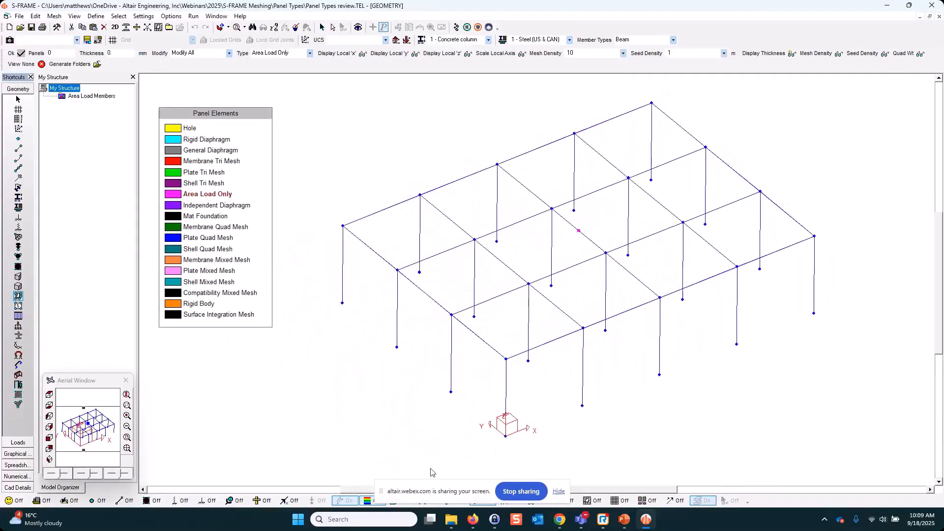
pyautogui.click(20, 306)
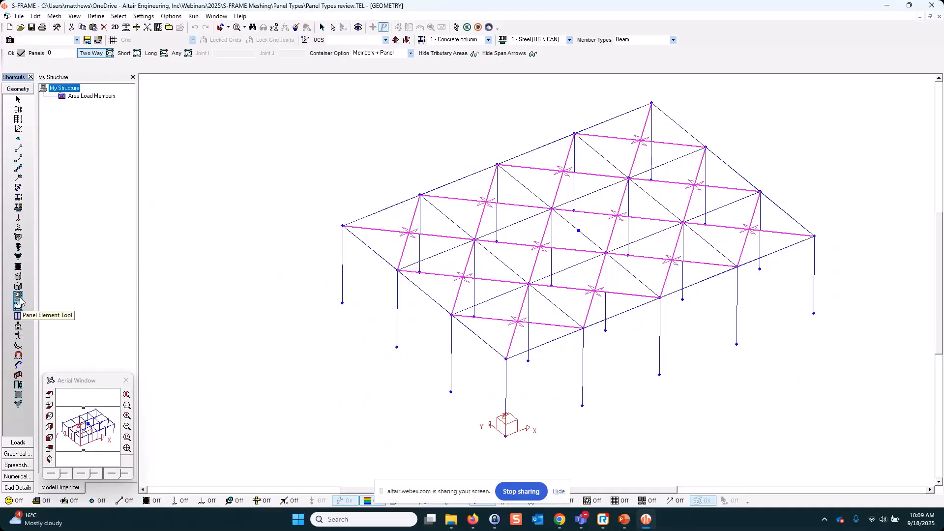
pyautogui.click(19, 296)
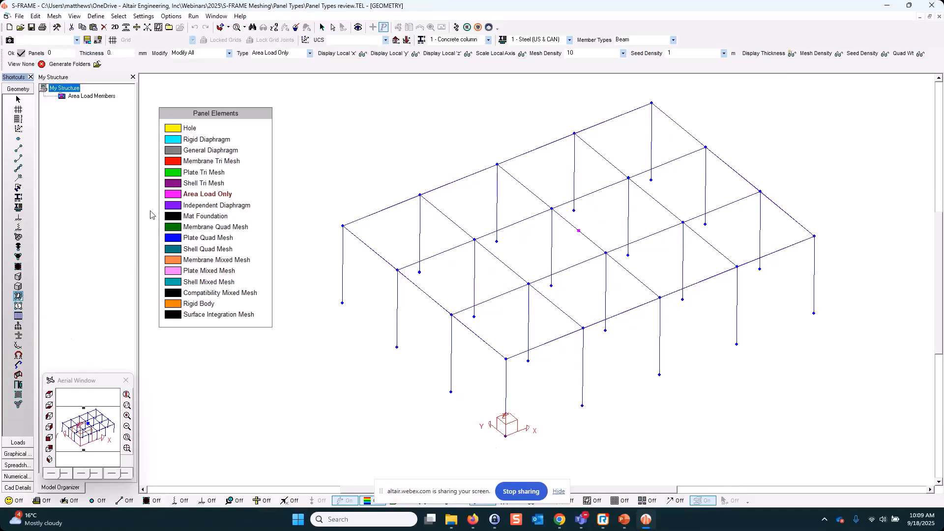
pyautogui.click(172, 142)
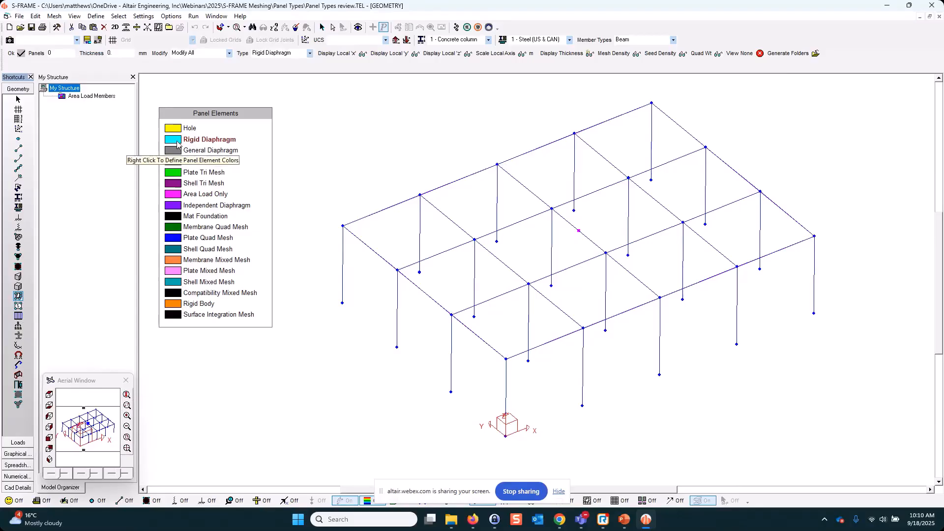
pyautogui.click(579, 239)
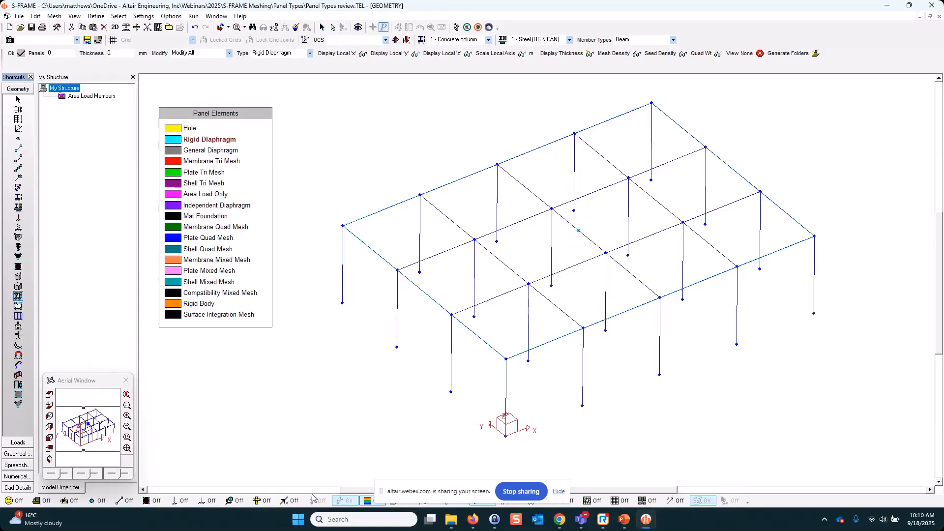
# - Display the elements shrunk and check the span definition held by the rigid diaphragm roof panel
pyautogui.click(265, 501)
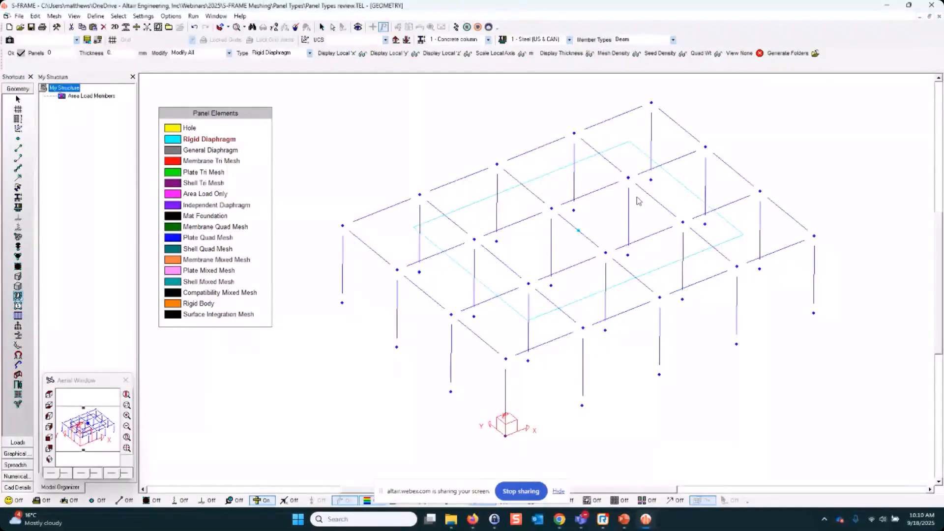
pyautogui.click(18, 306)
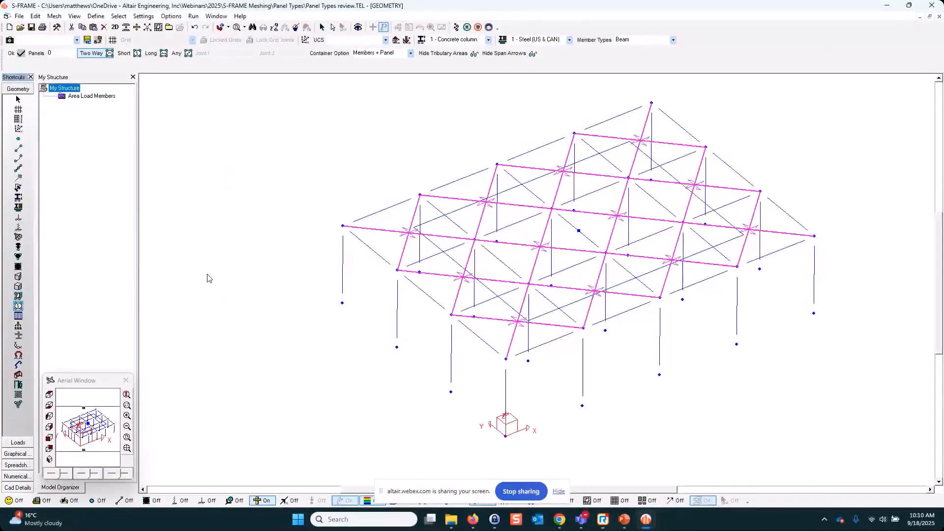
pyautogui.click(21, 295)
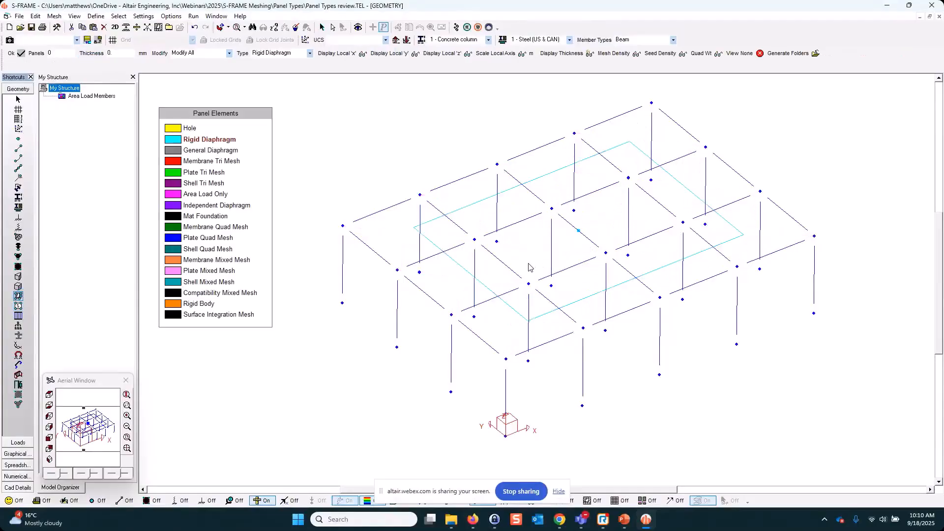
# - Inspect which joints the rigid diaphragm ties together using the Verify Diaphragm Nodes display, and turn that display off
pyautogui.moveTo(513, 283); pyautogui.dragTo(552, 276, button='middle')
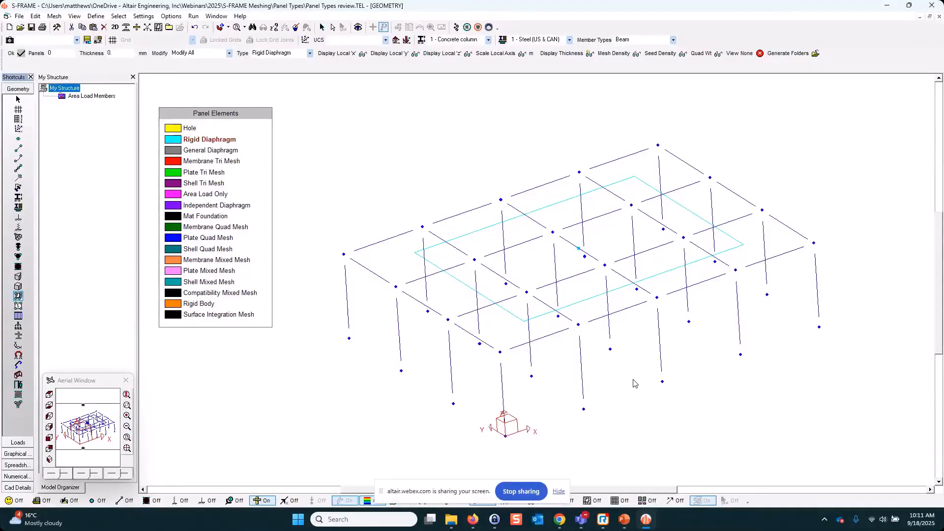
pyautogui.moveTo(646, 383); pyautogui.dragTo(649, 377, button='middle')
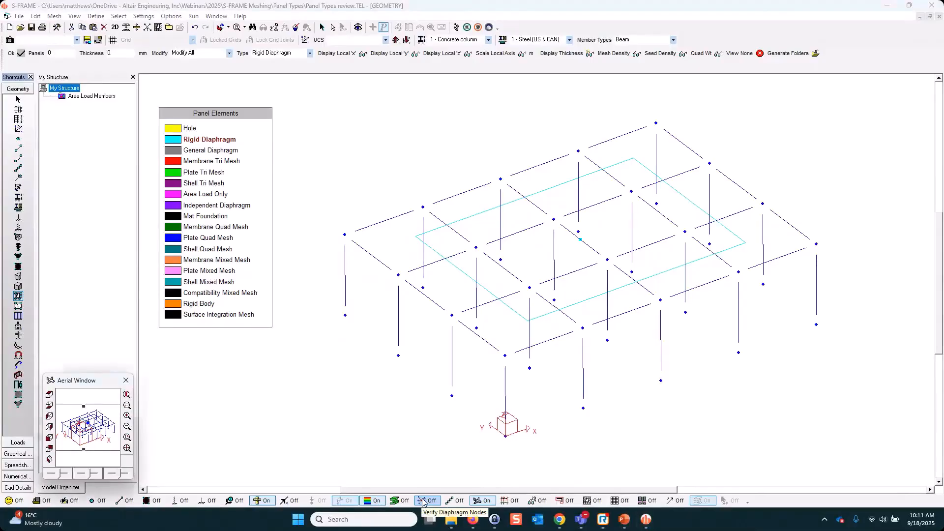
pyautogui.click(423, 500)
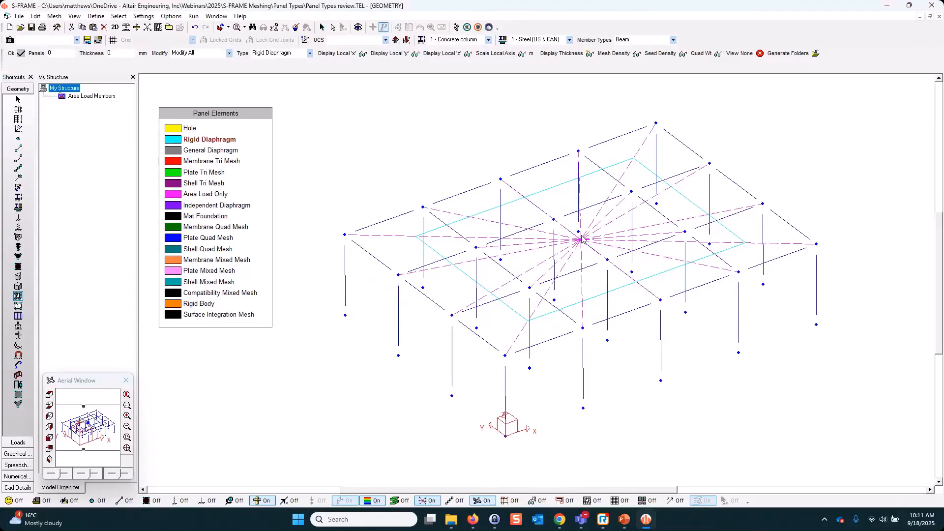
pyautogui.click(428, 500)
# - Generate the rigid diaphragm mass for the roof and accept the recalculated centre of mass location
pyautogui.click(36, 16)
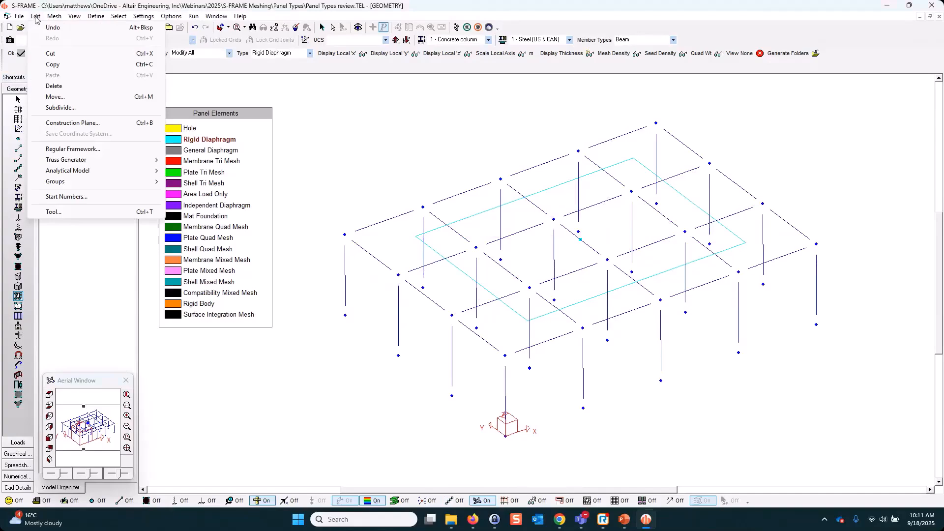
pyautogui.moveTo(102, 175)
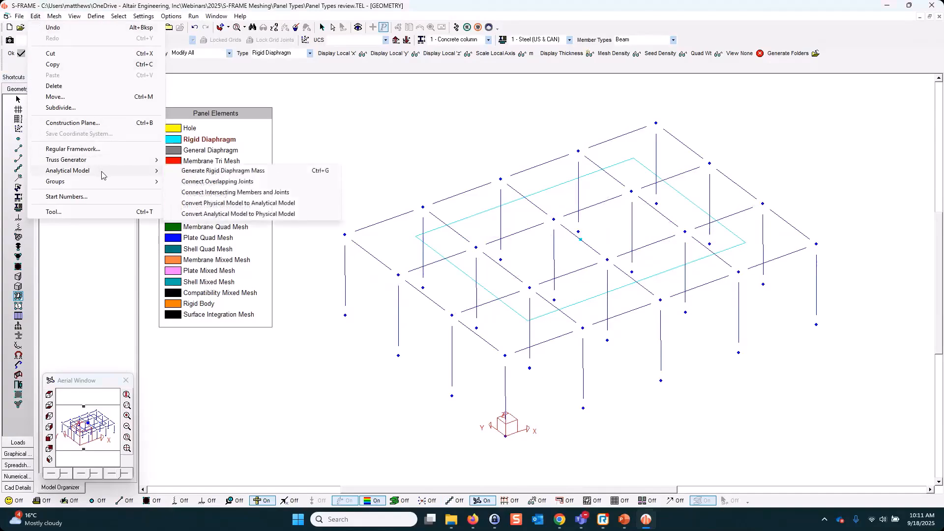
pyautogui.click(219, 171)
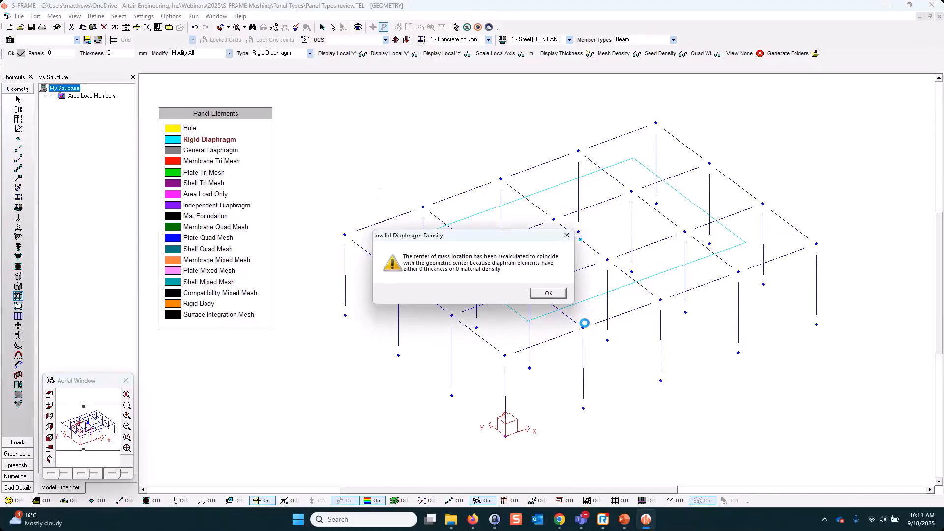
pyautogui.click(564, 297)
pyautogui.moveTo(580, 246); pyautogui.dragTo(563, 231, button='middle')
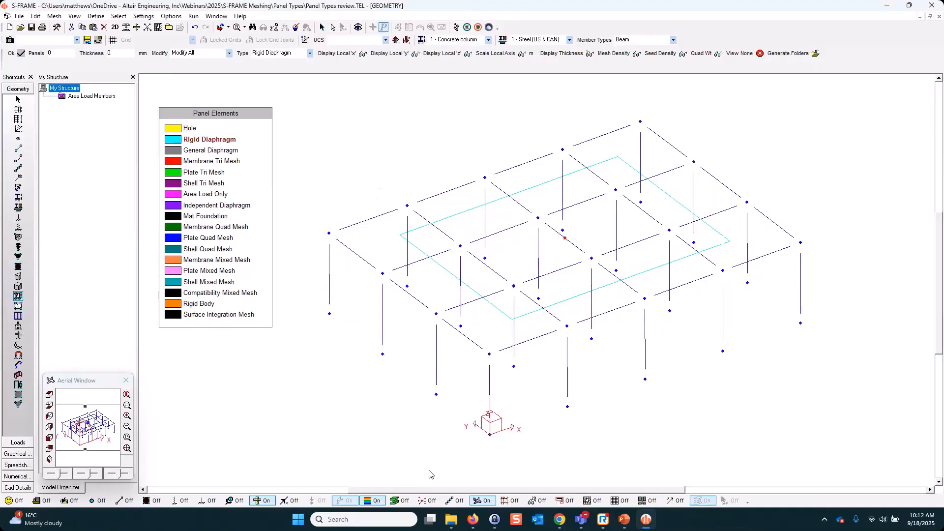
# - Apply a 10 kN X-direction joint force at the roof diaphragm's centre of mass in load case 1 - TEST
pyautogui.click(22, 444)
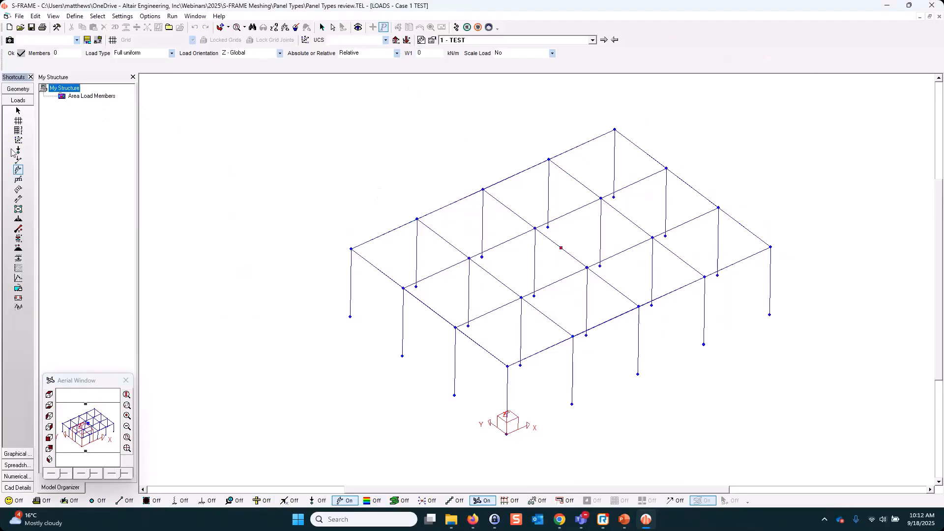
pyautogui.click(18, 150)
pyautogui.click(159, 53)
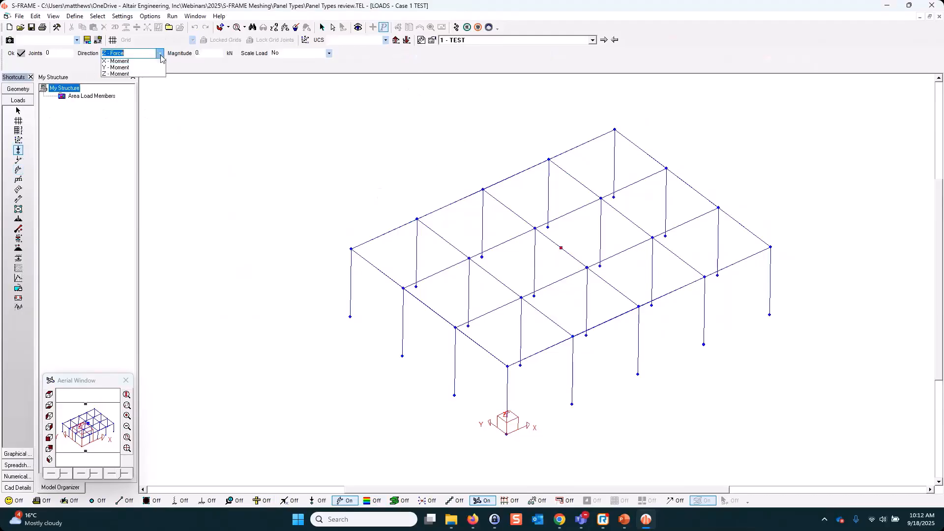
pyautogui.click(144, 63)
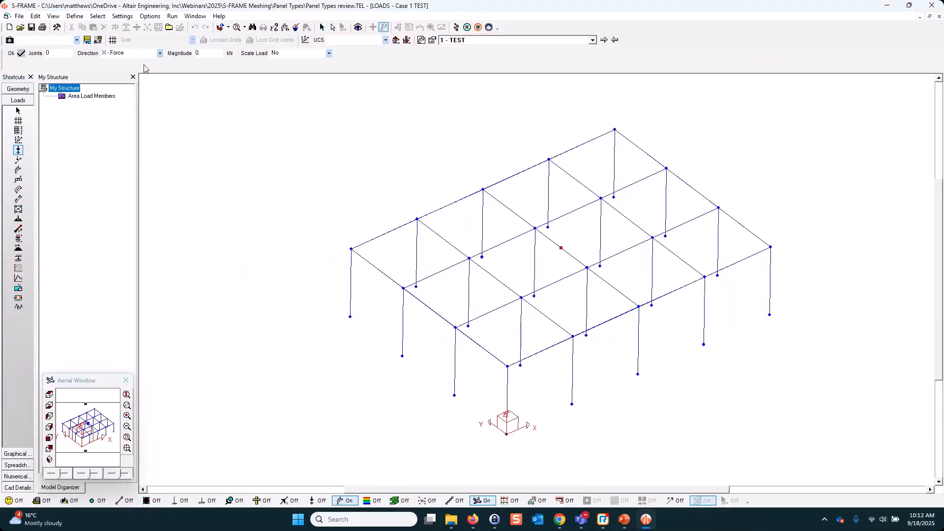
pyautogui.write('10')
pyautogui.click(21, 54)
pyautogui.click(561, 247)
# - Run the linear static analysis and display the deflected shape with Dx values on the joints
pyautogui.click(456, 27)
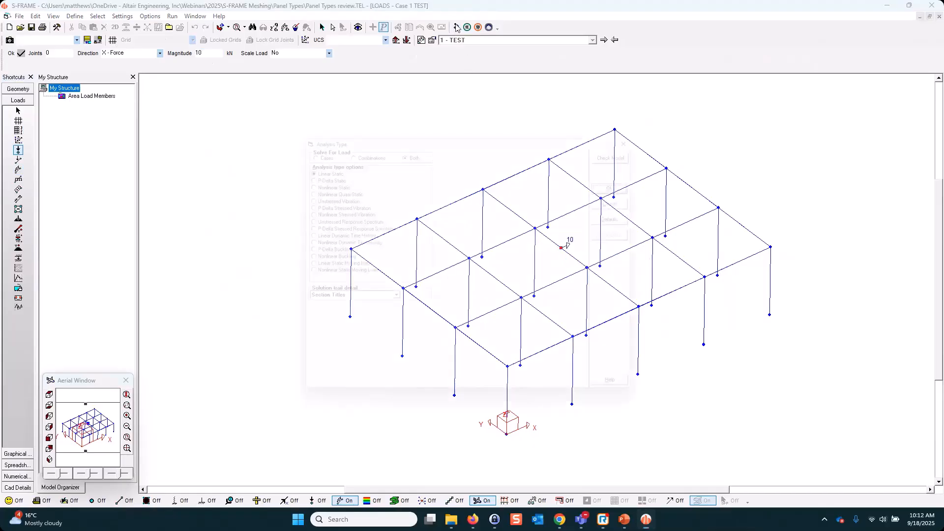
pyautogui.press('Return')
pyautogui.press('Return')
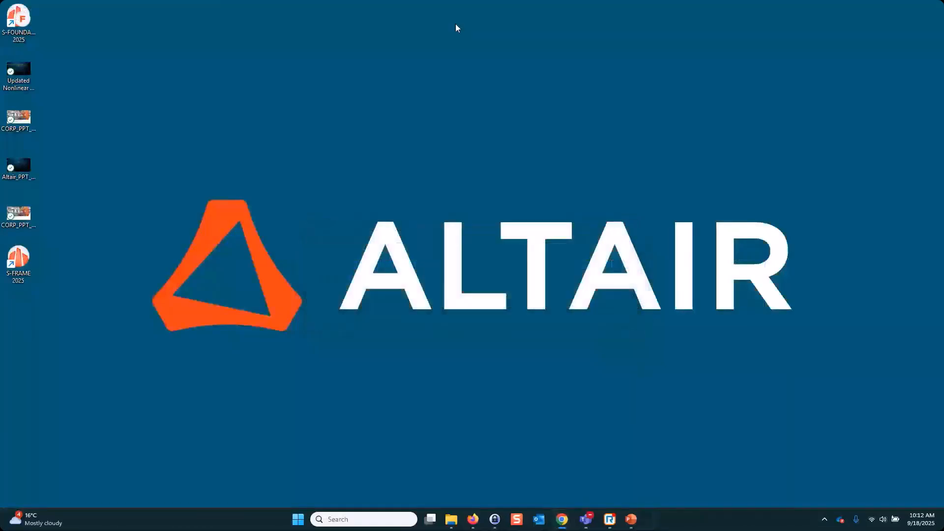
pyautogui.press('Return')
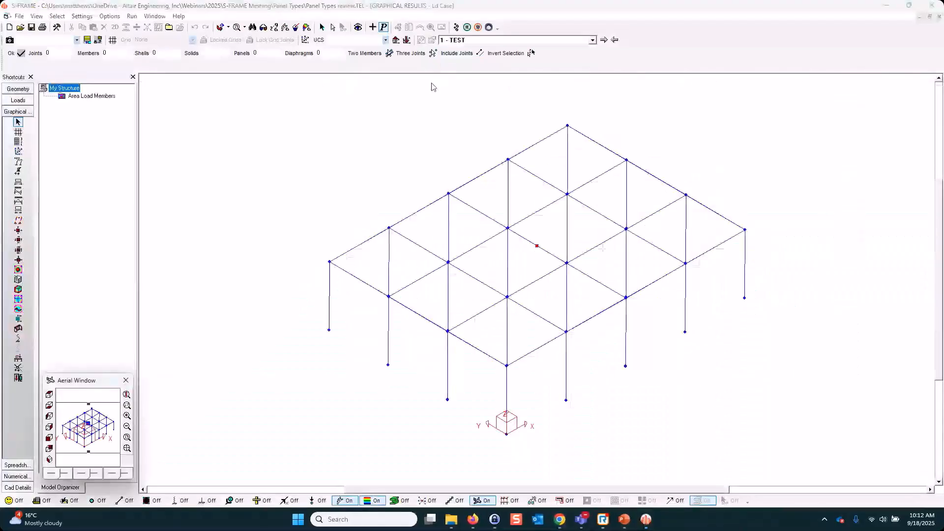
pyautogui.click(19, 161)
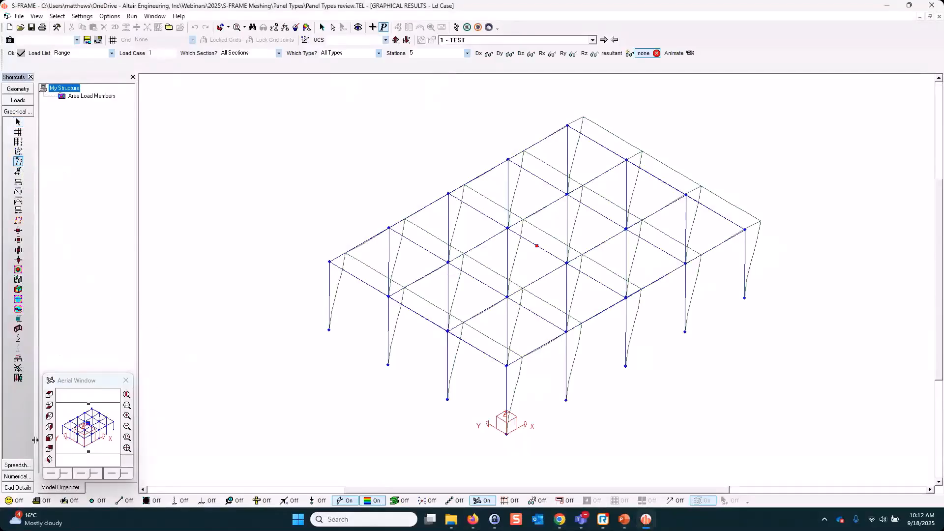
pyautogui.click(486, 53)
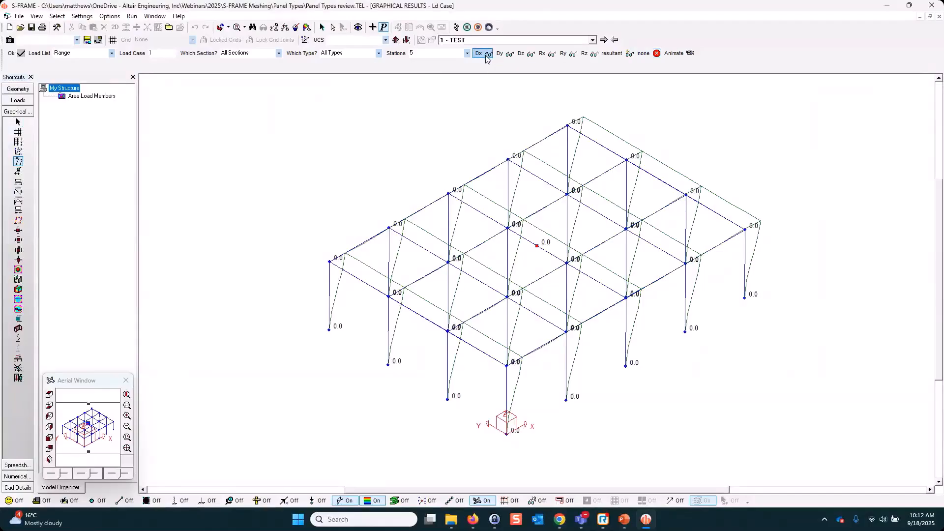
# - Compare the joint deflections of the two corner joints at the ends of the roof's rear long edge
pyautogui.rightClick(330, 262)
pyautogui.click(364, 357)
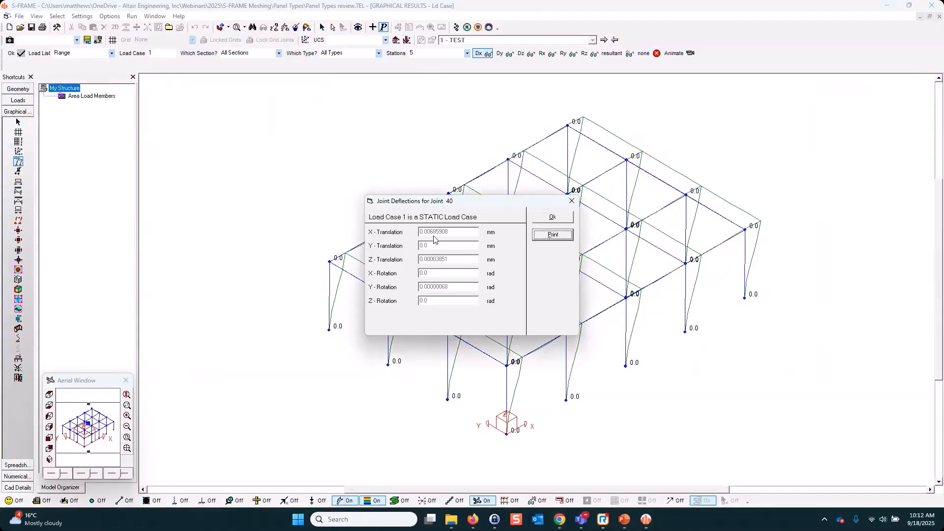
pyautogui.click(552, 216)
pyautogui.rightClick(569, 131)
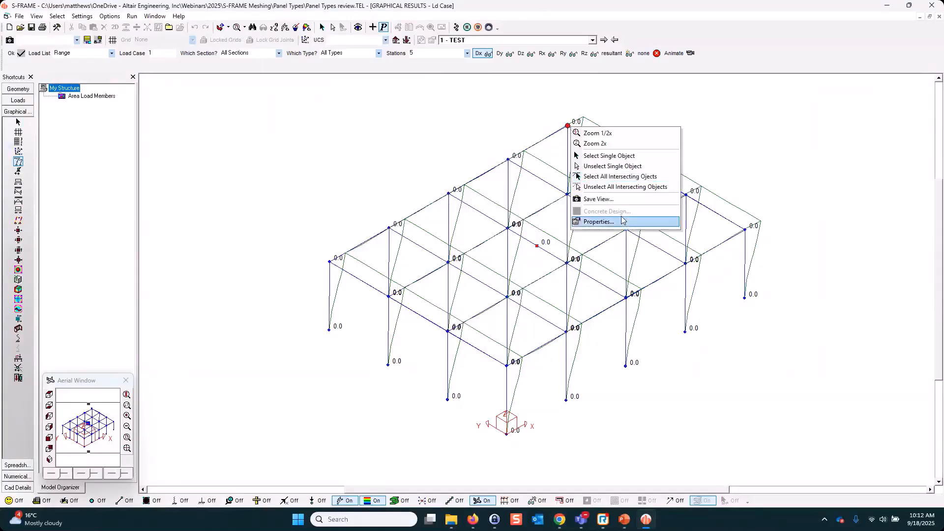
pyautogui.click(623, 219)
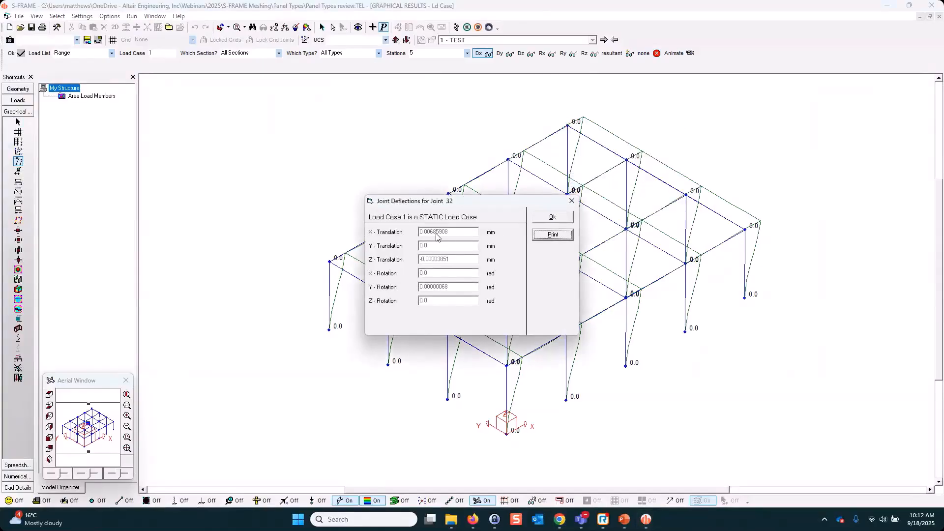
# - Close the joint deflections and display the axial force diagram on all members
pyautogui.click(571, 201)
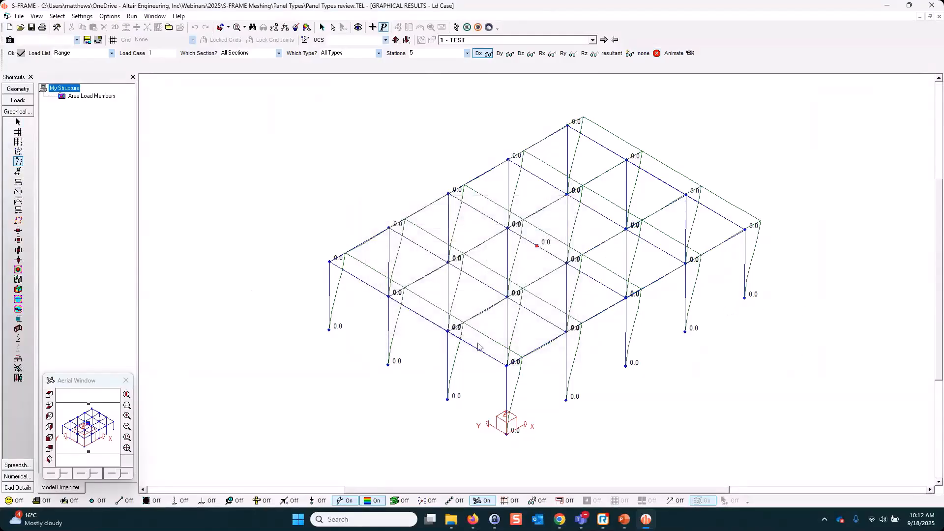
pyautogui.click(18, 181)
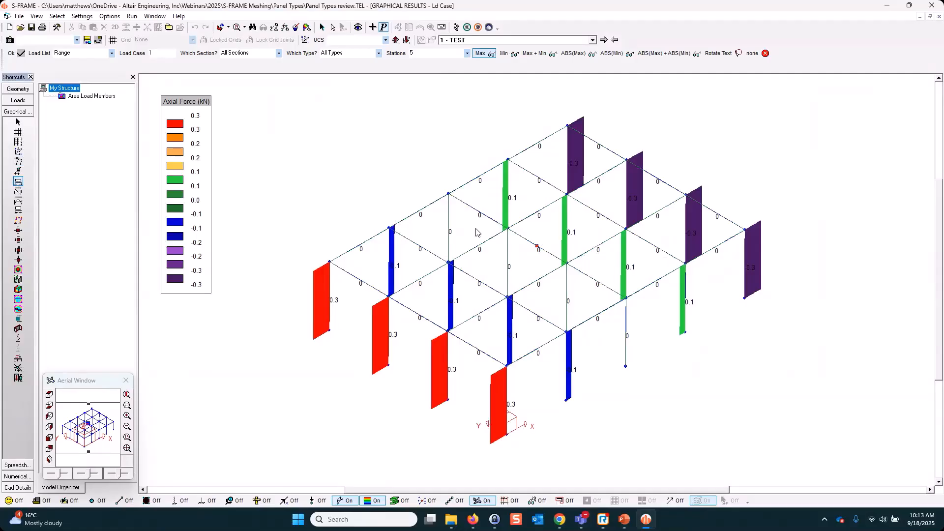
# - Delete the rigid diaphragm panel from the roof in the geometry model
pyautogui.click(26, 92)
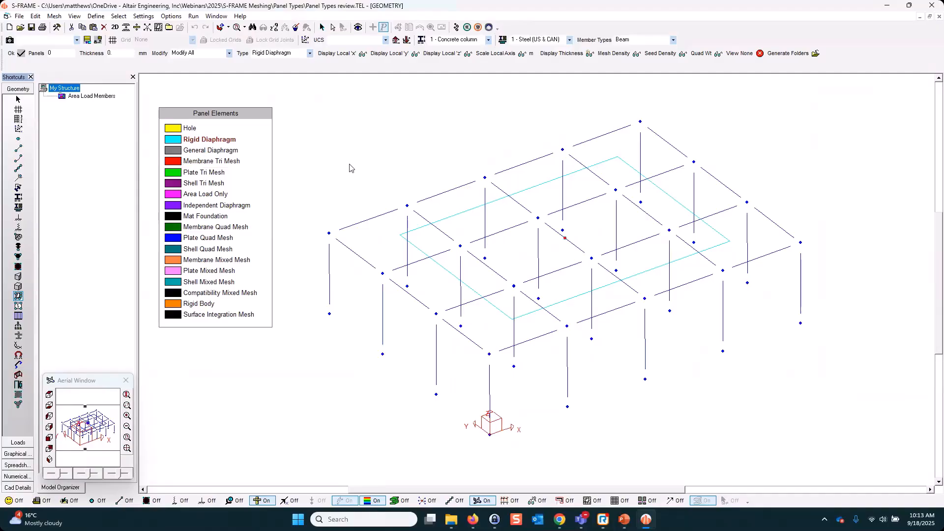
pyautogui.moveTo(727, 383); pyautogui.dragTo(461, 132)
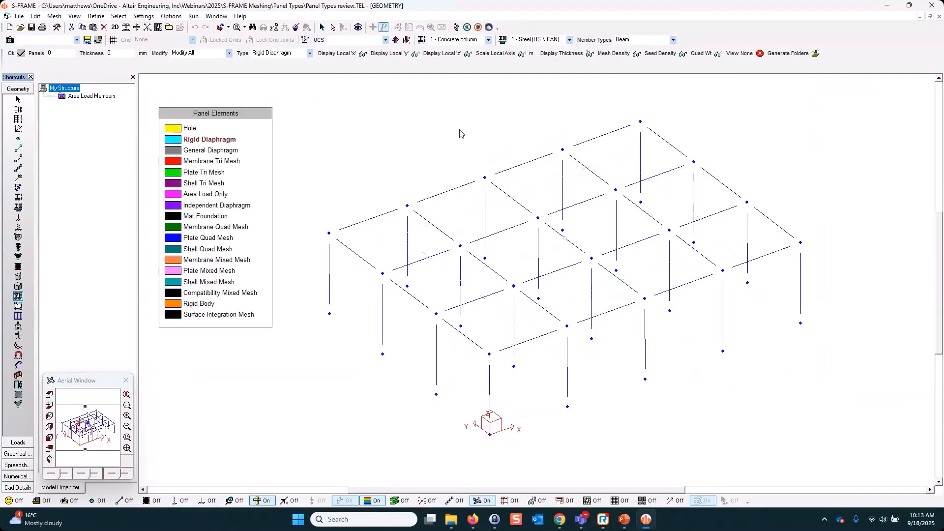
pyautogui.click(18, 139)
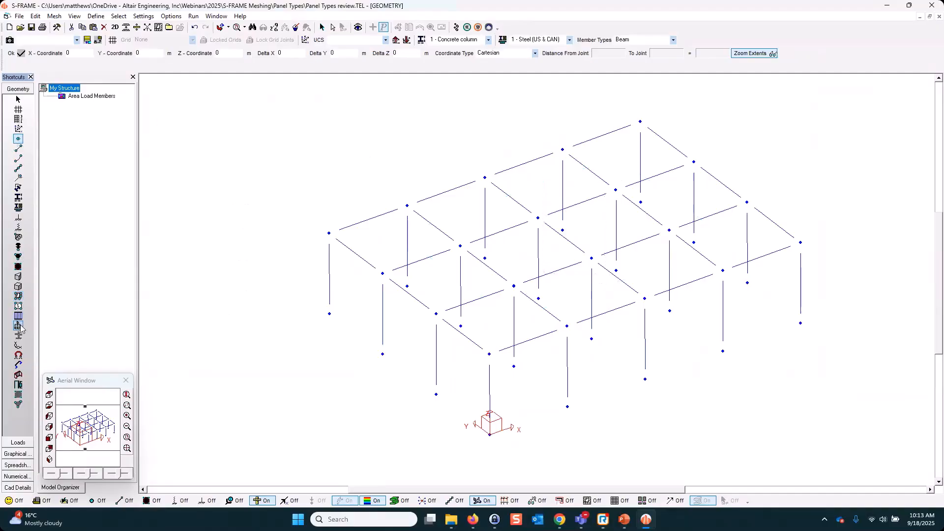
# - Draw a General Diaphragm panel over the four joints of the roof's corner bay at the origin
pyautogui.click(18, 296)
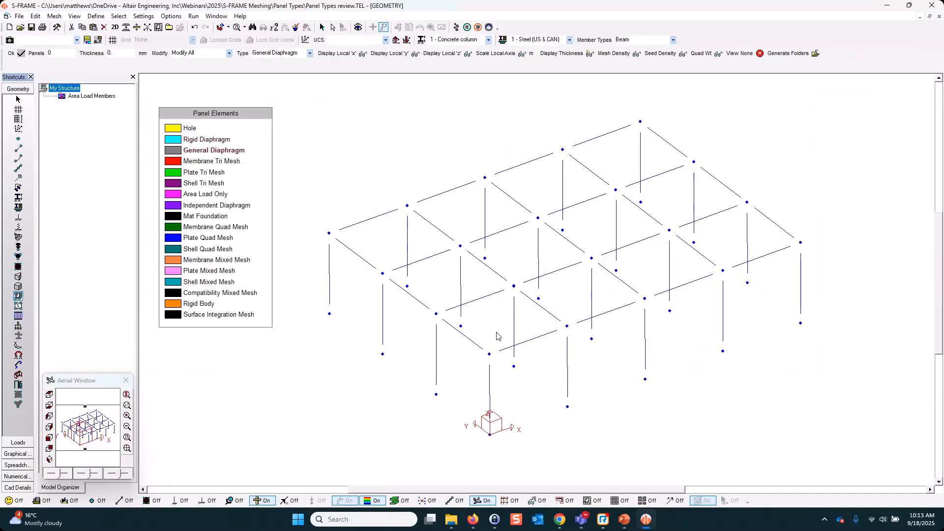
pyautogui.click(489, 354)
pyautogui.click(567, 326)
pyautogui.click(514, 285)
pyautogui.click(436, 314)
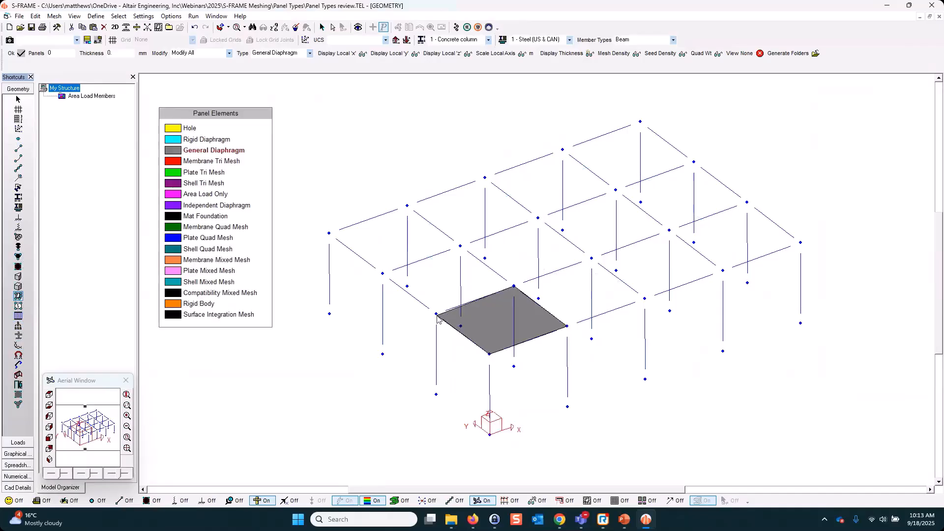
pyautogui.click(489, 353)
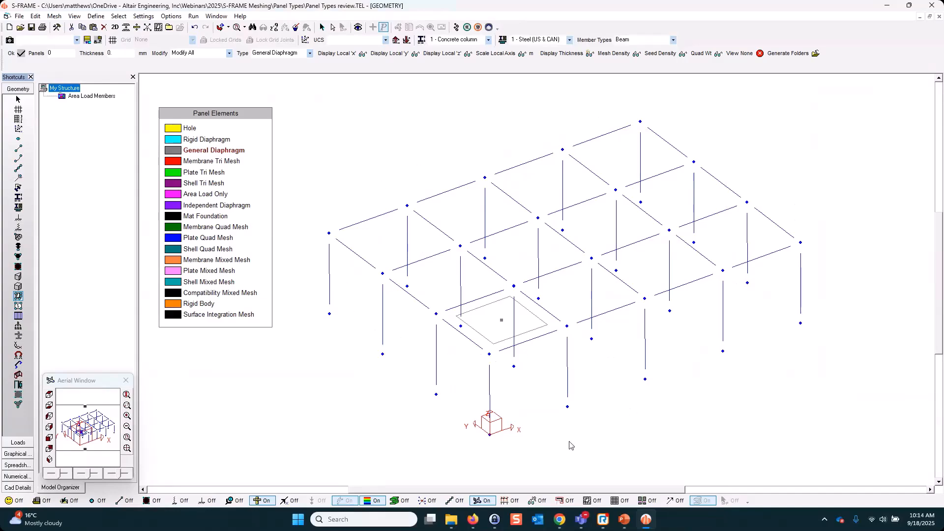
# - Turn on the display of the rigid links and delete the general diaphragm panel together with the leftover roof links
pyautogui.click(424, 501)
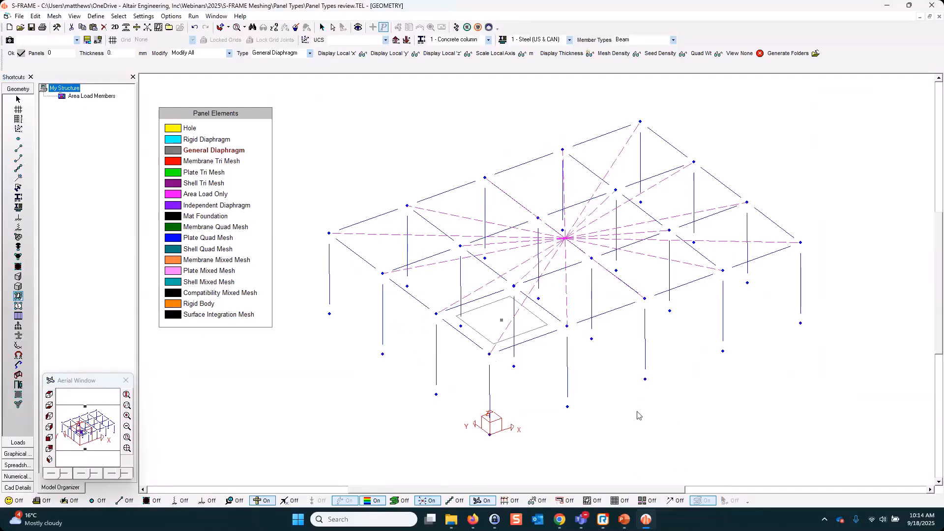
pyautogui.moveTo(632, 412); pyautogui.dragTo(416, 248)
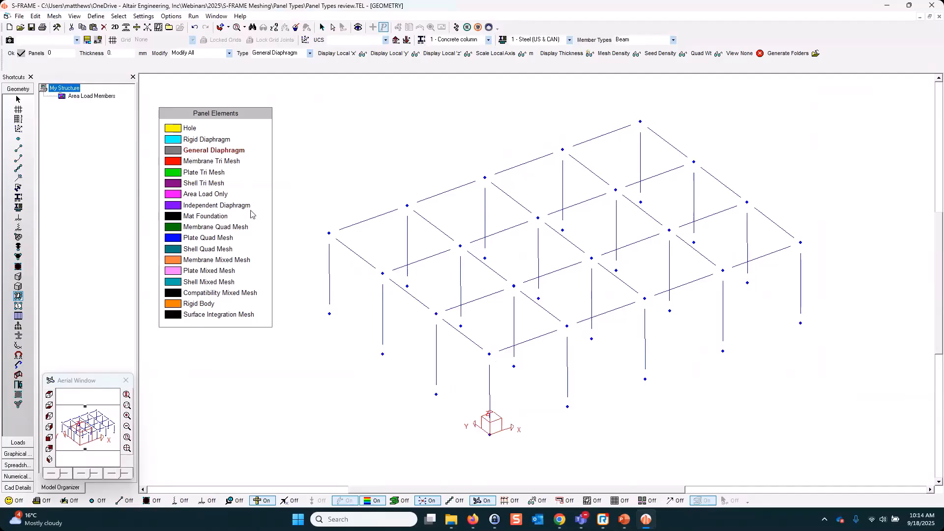
# - Draw a Rigid Body panel over the whole roof through its four corner joints
pyautogui.click(175, 306)
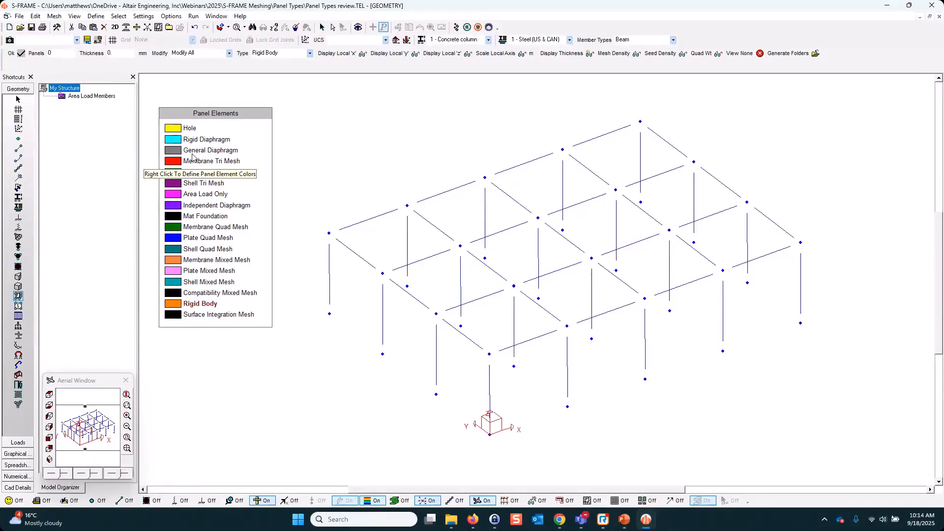
pyautogui.click(490, 354)
pyautogui.click(800, 242)
pyautogui.click(640, 121)
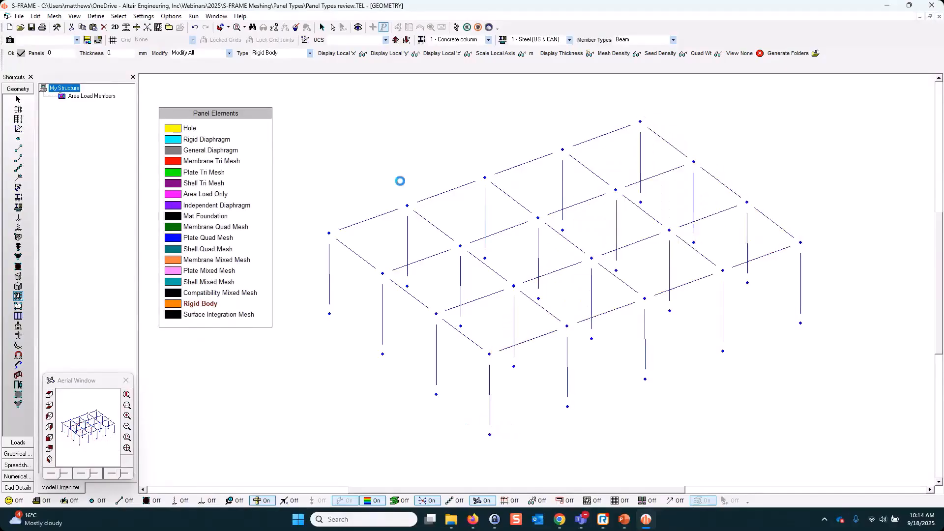
pyautogui.click(329, 232)
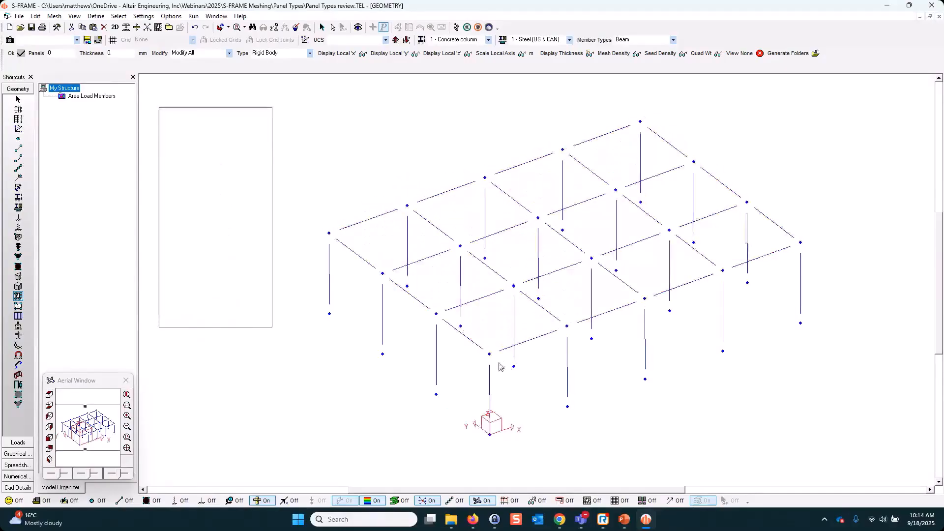
pyautogui.click(490, 354)
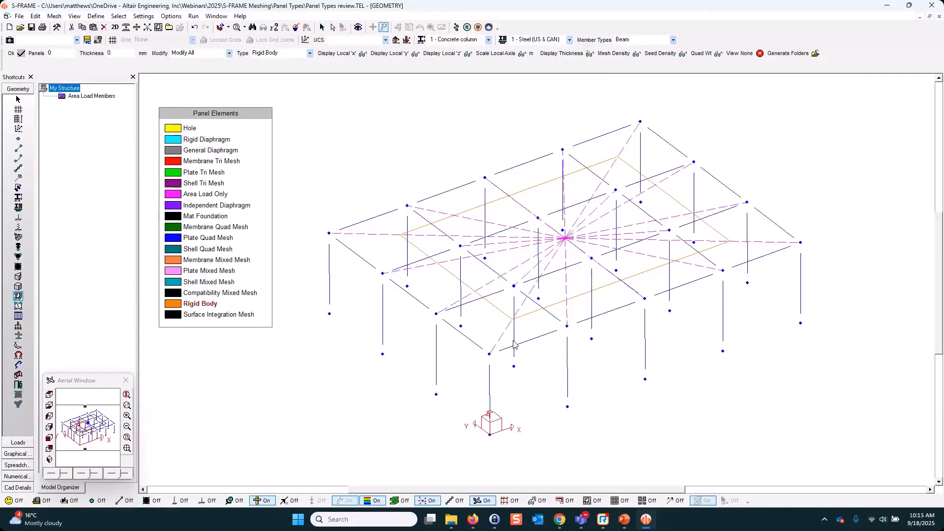
# - Generate the rigid diaphragm mass for the rigid body roof panel and confirm it
pyautogui.click(18, 442)
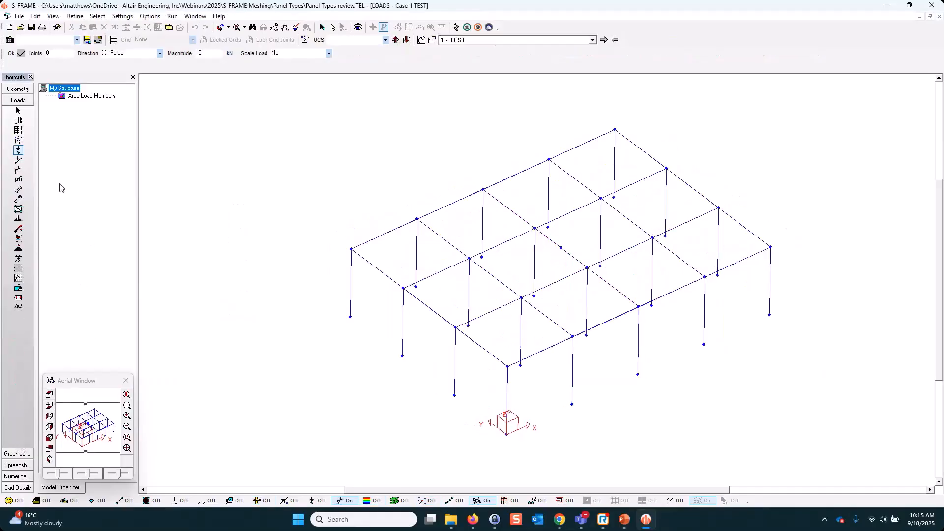
pyautogui.click(24, 90)
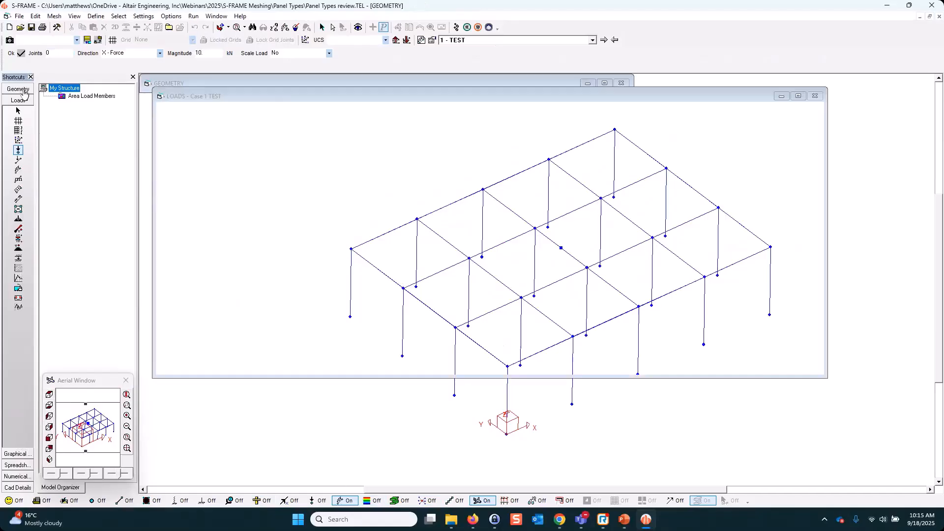
pyautogui.click(35, 16)
pyautogui.moveTo(94, 171)
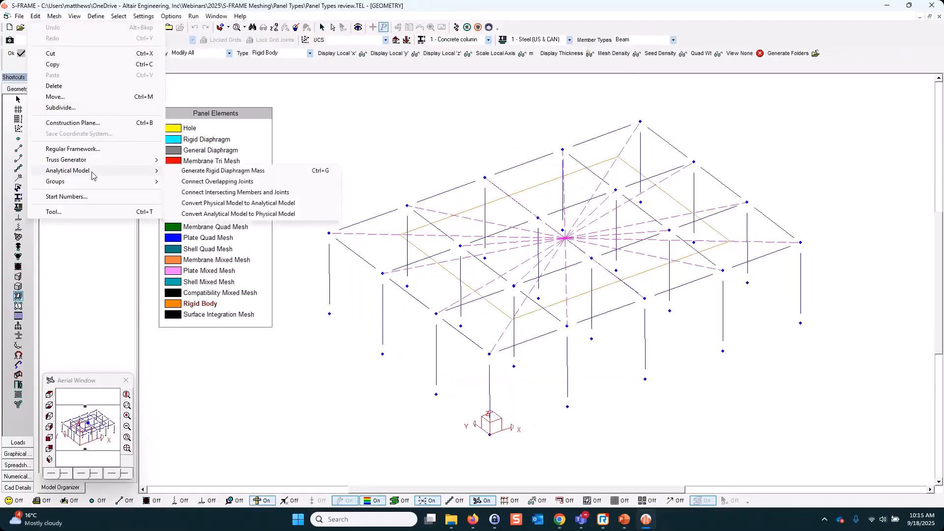
pyautogui.click(248, 171)
pyautogui.click(556, 292)
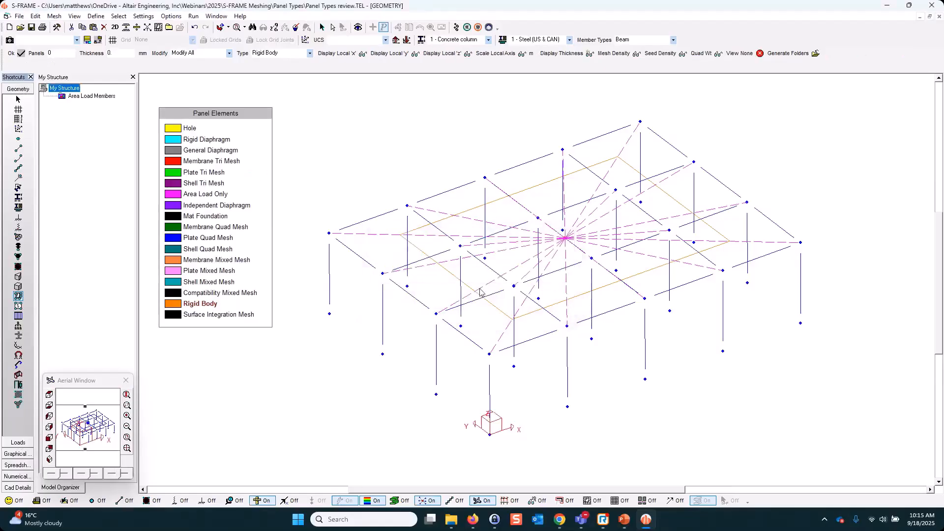
# - Apply a 10 kN X-direction joint force at the rigid body's centre joint in load case 1 - TEST
pyautogui.click(23, 444)
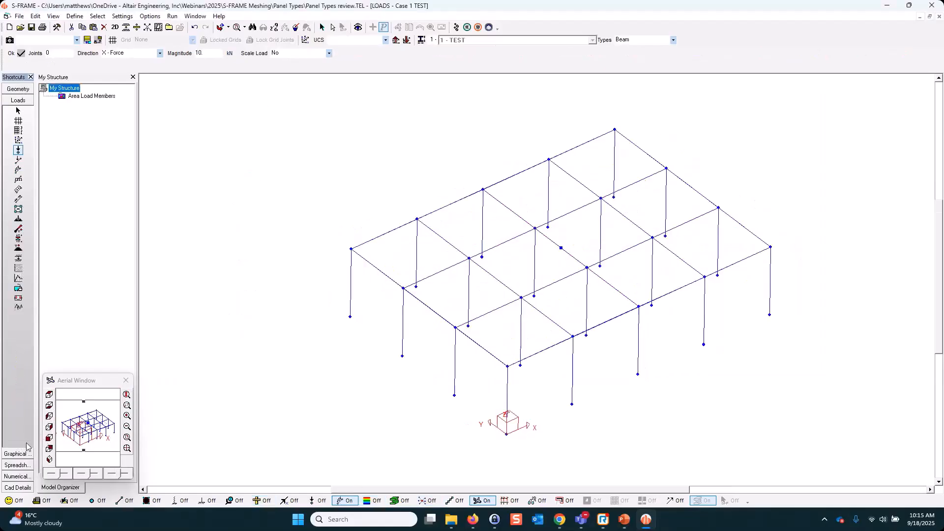
pyautogui.click(207, 54)
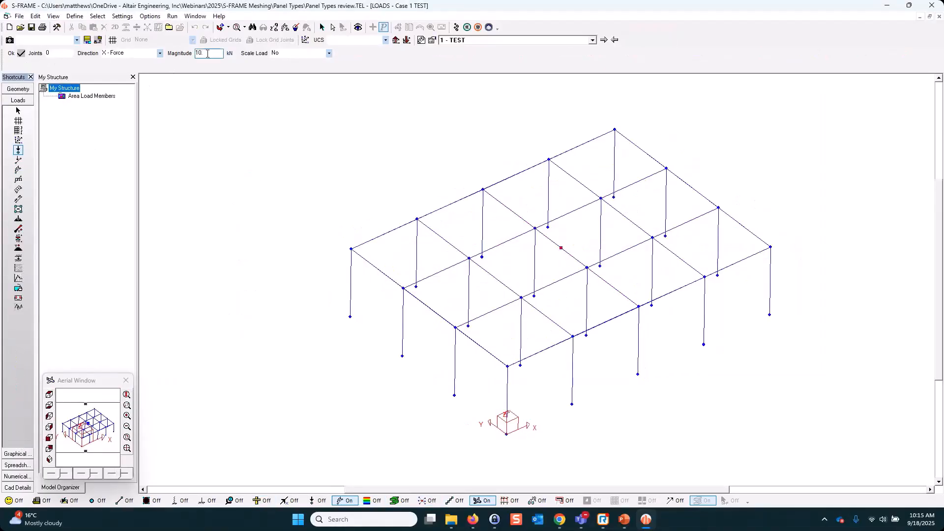
pyautogui.click(561, 247)
# - Run the analysis and display the deflected shape with Dx values in the XZ elevation view
pyautogui.click(457, 28)
pyautogui.press('Return')
pyautogui.press('Return')
pyautogui.press('Return')
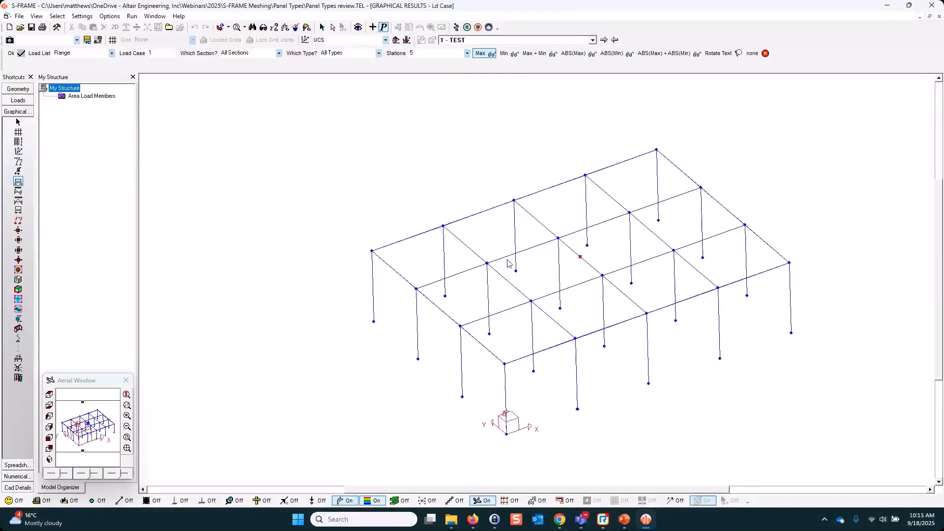
pyautogui.click(17, 163)
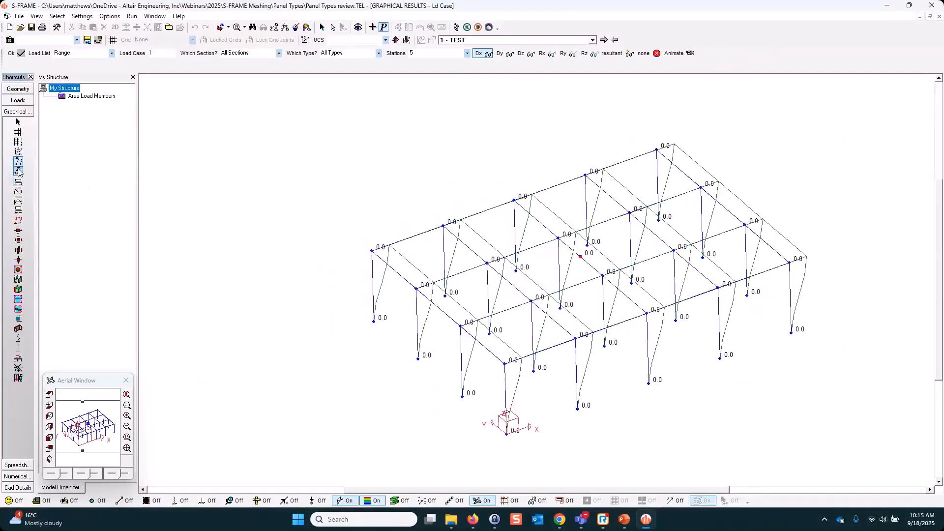
pyautogui.click(51, 440)
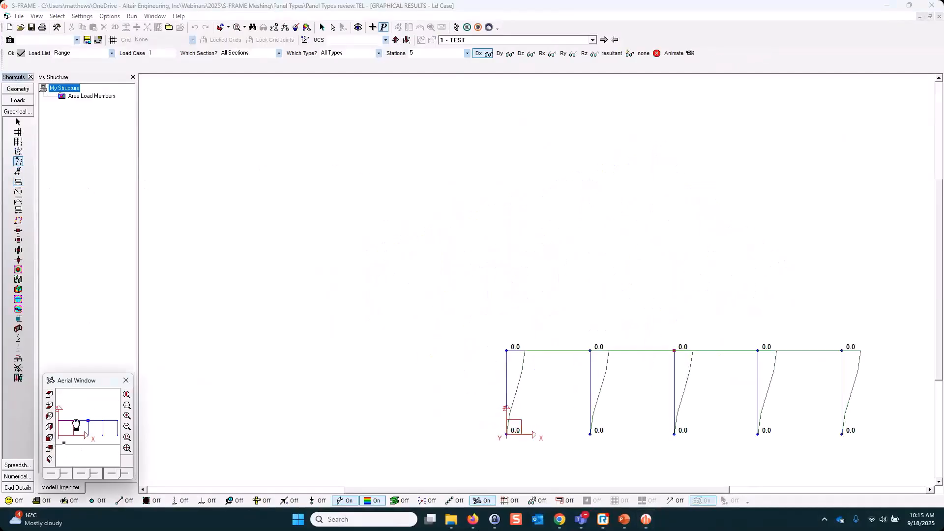
pyautogui.moveTo(616, 333); pyautogui.dragTo(387, 264, button='middle')
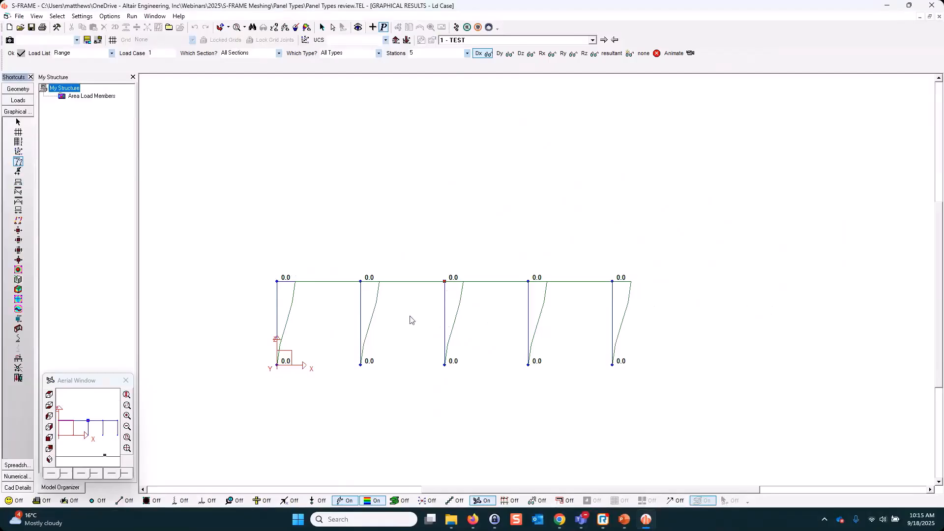
# - Replace the X-force with a 10 kN Z-direction joint force one bay in from the corner on the roof's rear long edge
pyautogui.click(29, 101)
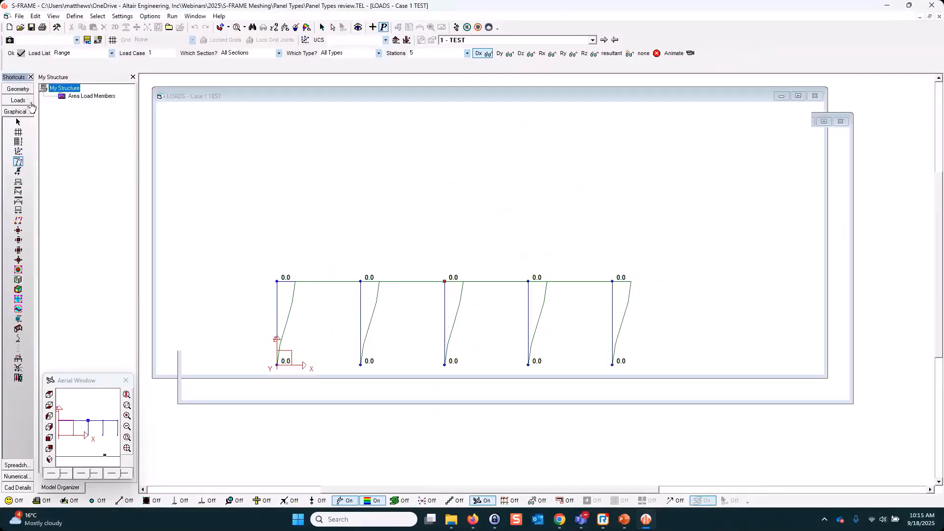
pyautogui.click(130, 53)
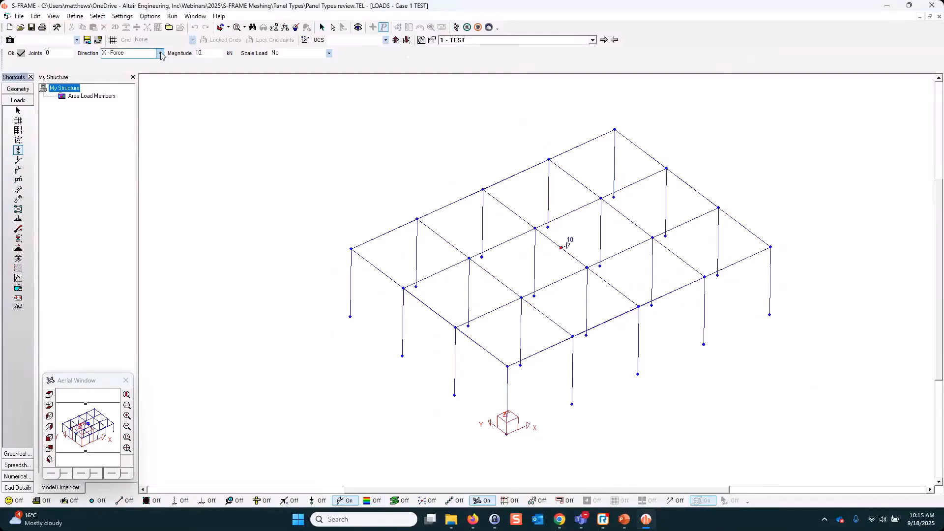
pyautogui.click(147, 76)
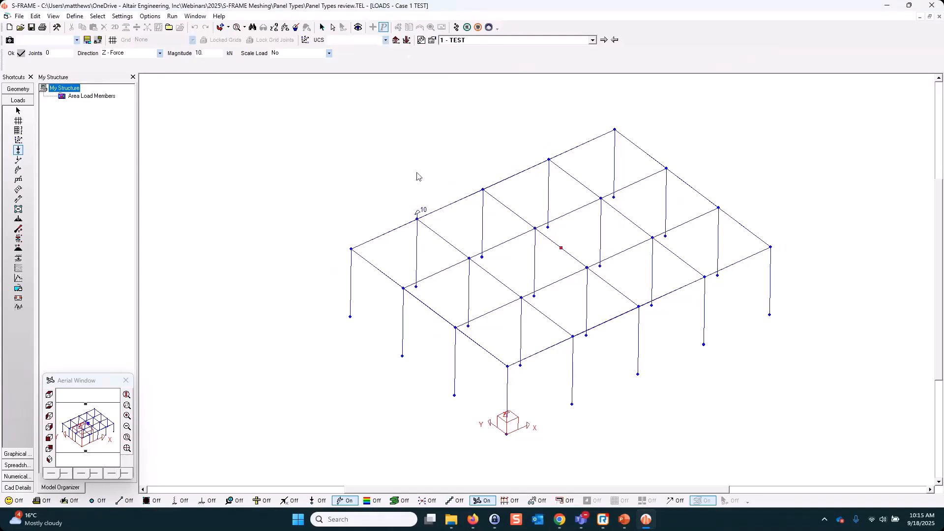
# - Rerun the analysis with the Z-force and display the deflected shape in a slightly rotated front view
pyautogui.click(456, 27)
pyautogui.click(641, 179)
pyautogui.press('Return')
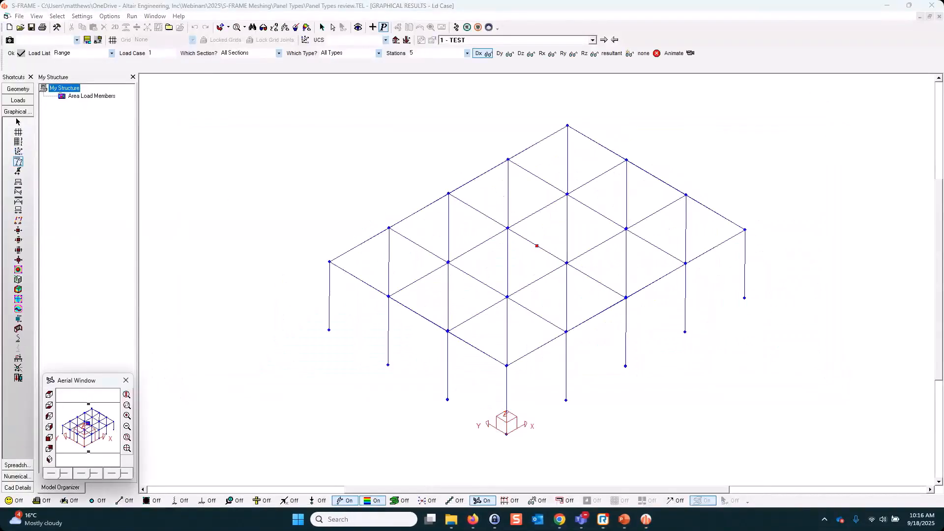
pyautogui.click(18, 162)
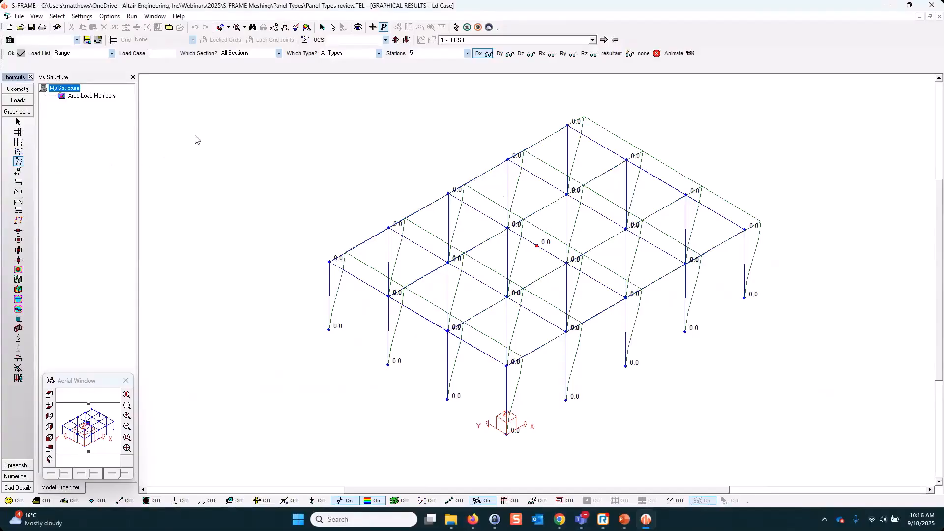
pyautogui.click(49, 437)
pyautogui.click(710, 352)
pyautogui.moveTo(720, 354); pyautogui.dragTo(749, 364, button='middle')
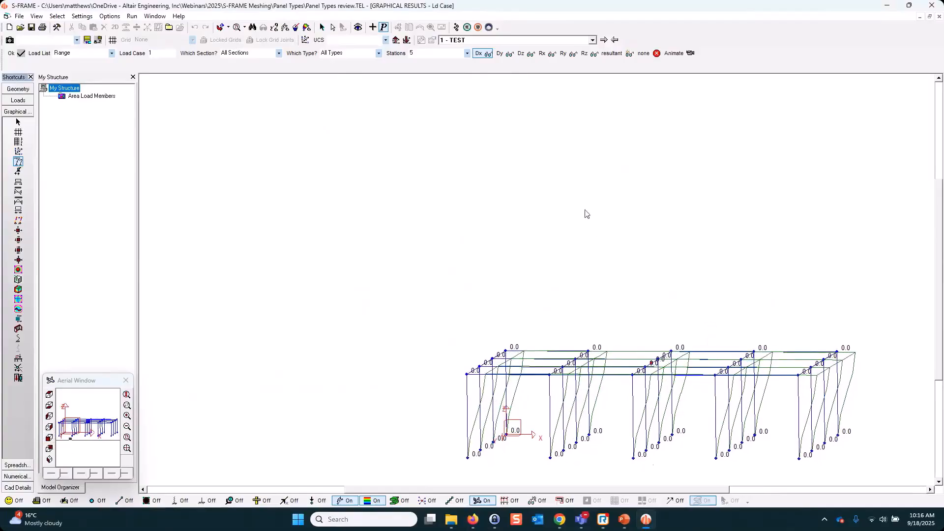
# - Show Dz values and inspect the joint deflections of the roof joint one bay along X from the origin corner
pyautogui.click(522, 53)
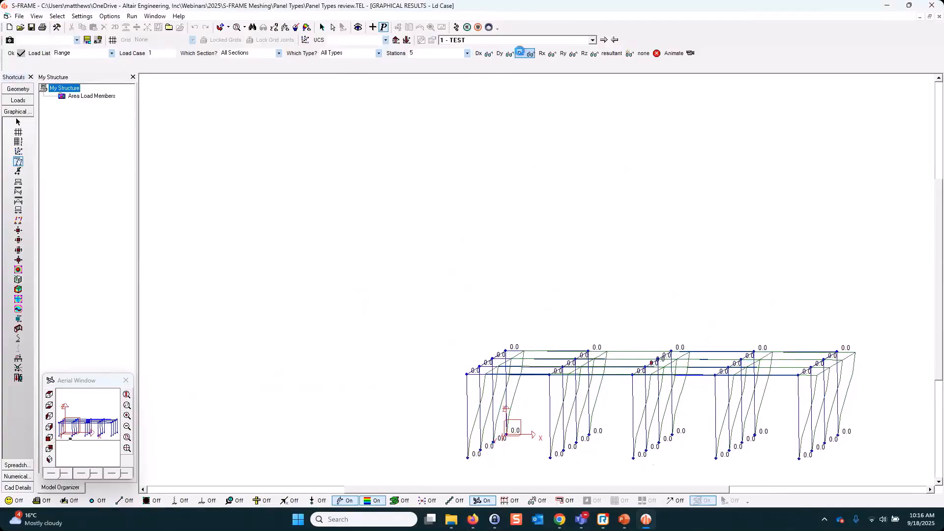
pyautogui.rightClick(590, 354)
pyautogui.click(650, 445)
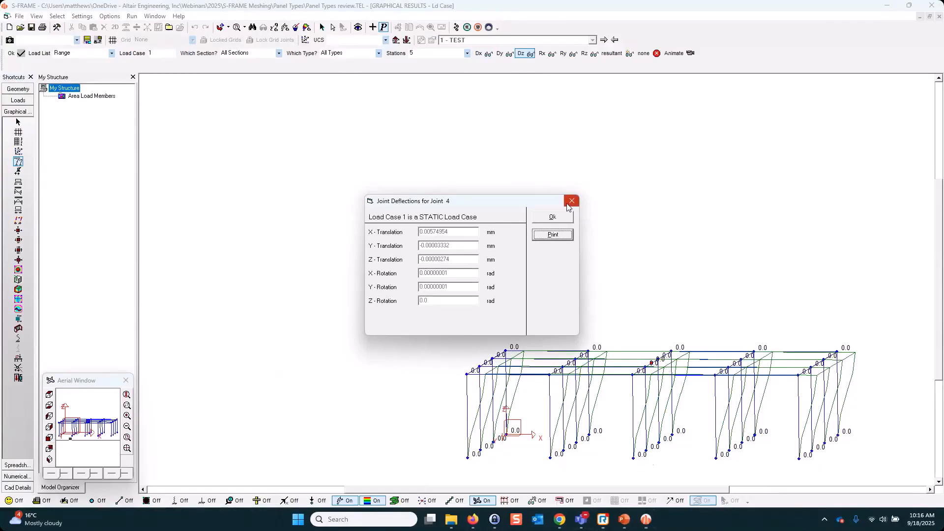
pyautogui.click(552, 217)
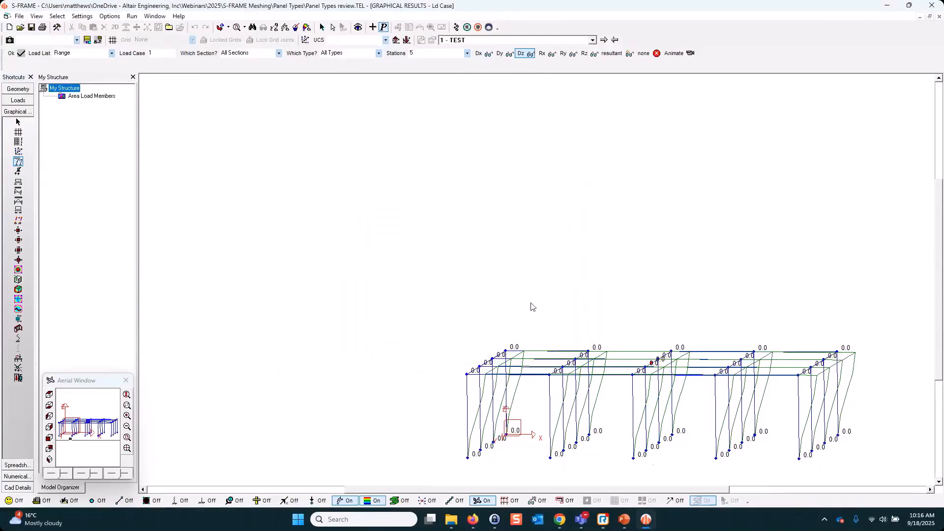
# - Replace the Z-force with a 10 kN X-direction joint force at the roof's central joint
pyautogui.click(14, 100)
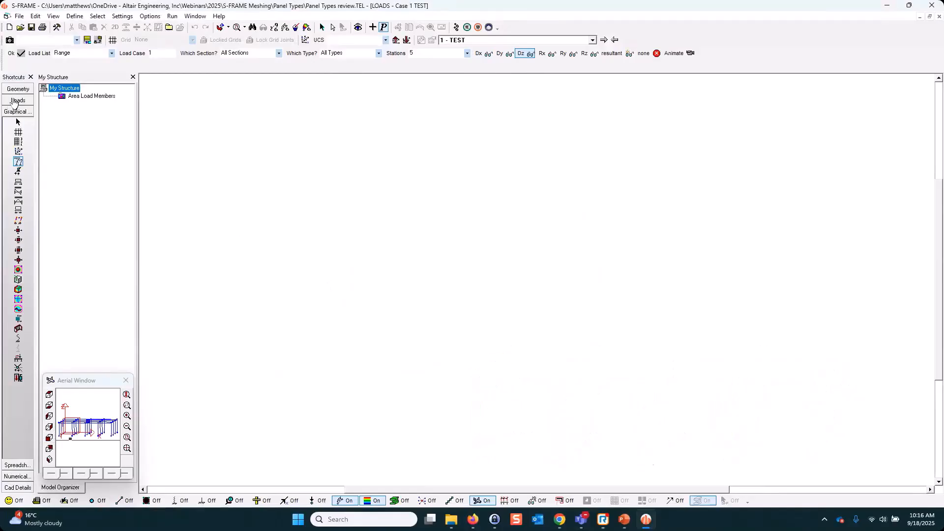
pyautogui.click(156, 56)
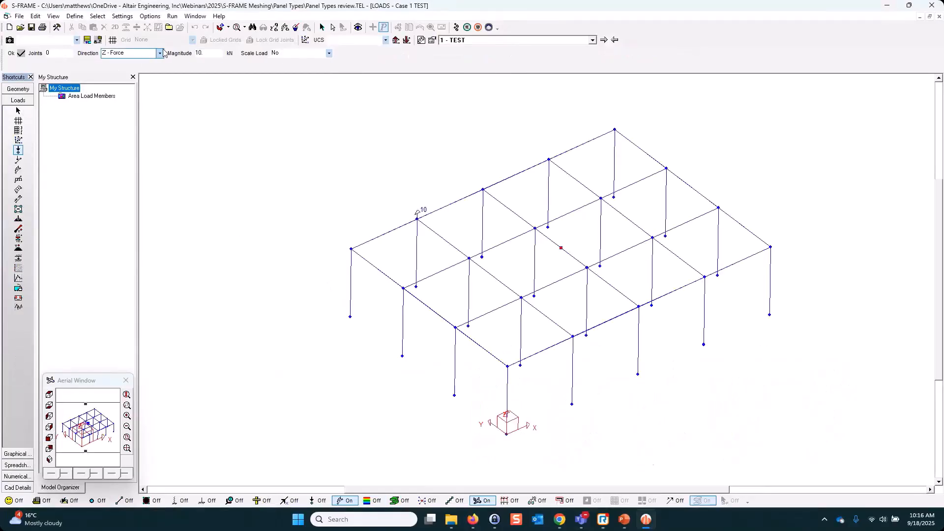
pyautogui.click(160, 53)
pyautogui.click(118, 61)
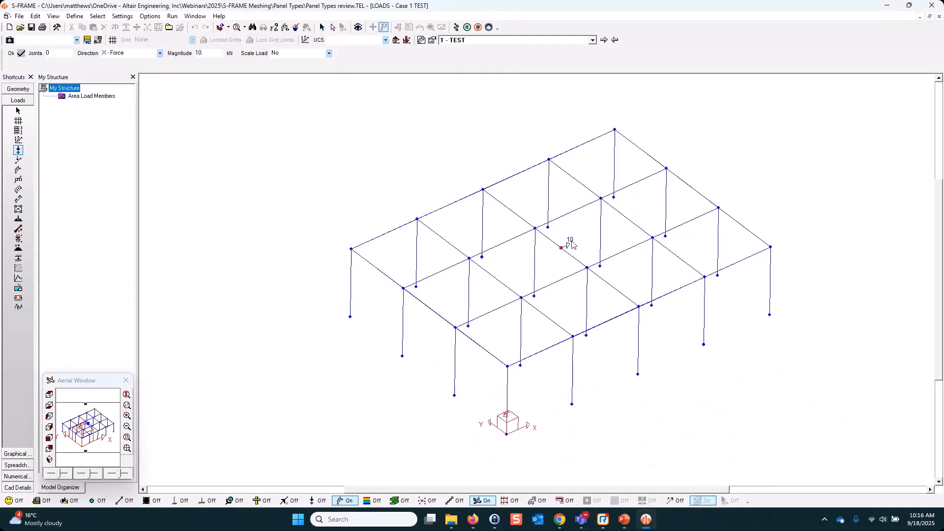
# - Rerun the analysis with the X-force and display the deflected shape in the XZ elevation view
pyautogui.click(456, 27)
pyautogui.press('Return')
pyautogui.press('Return')
pyautogui.press('Return')
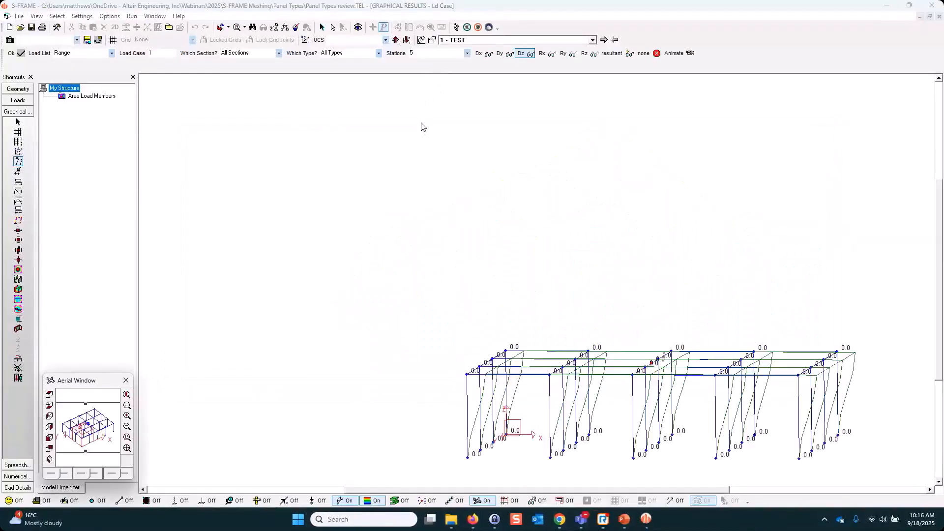
pyautogui.click(18, 162)
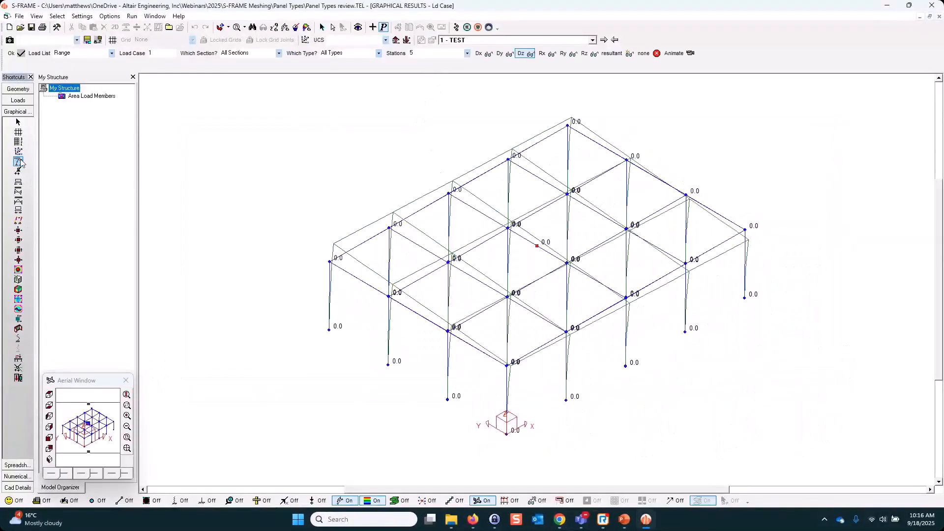
pyautogui.moveTo(457, 360); pyautogui.dragTo(489, 327, button='middle')
pyautogui.click(49, 437)
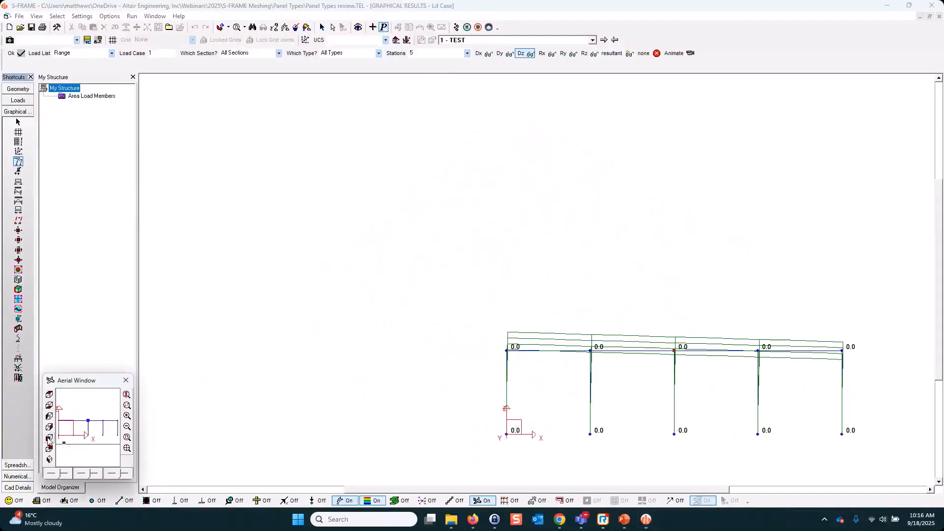
pyautogui.moveTo(652, 349); pyautogui.dragTo(573, 328, button='middle')
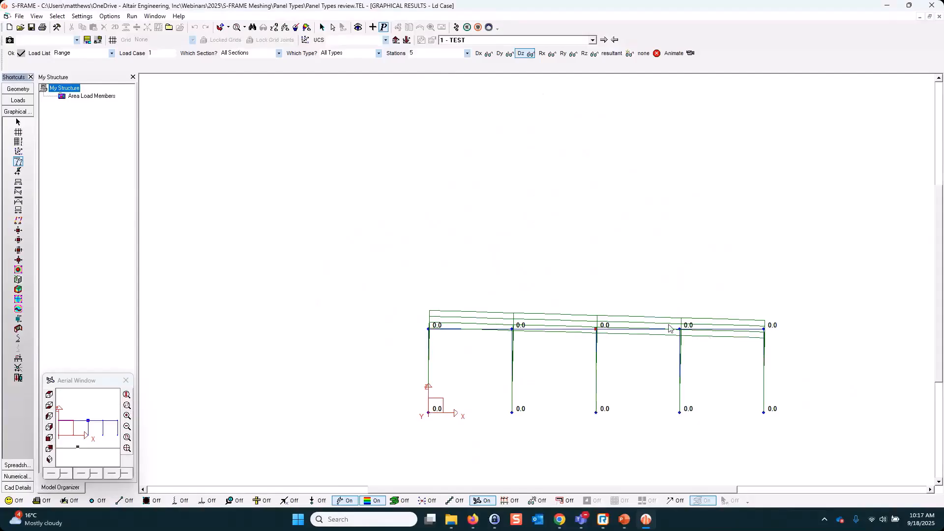
# - Delete the rigid body roof panel and its leftover central joint from the geometry
pyautogui.click(28, 91)
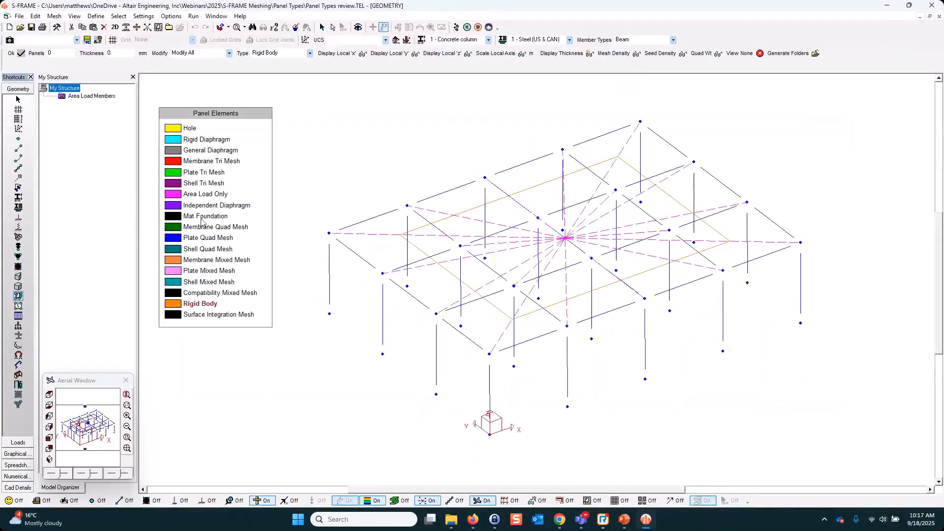
pyautogui.press('Delete')
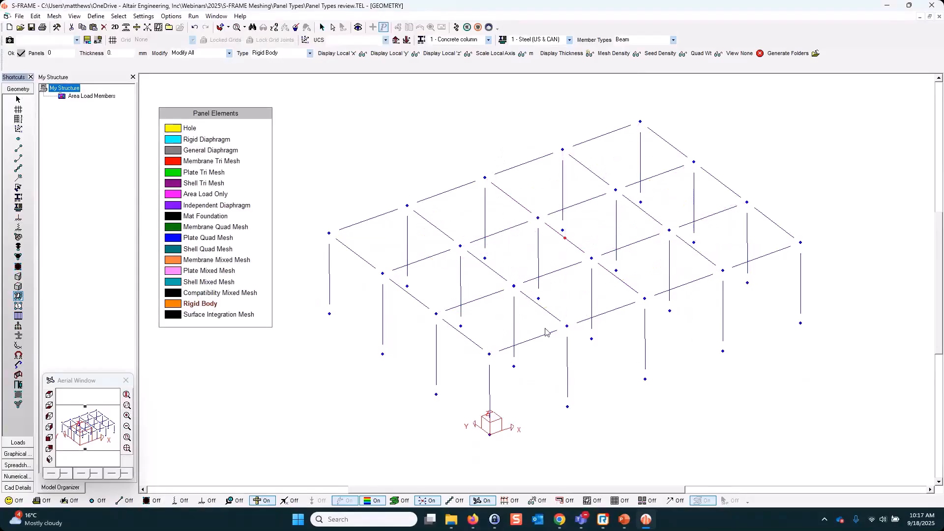
pyautogui.click(18, 140)
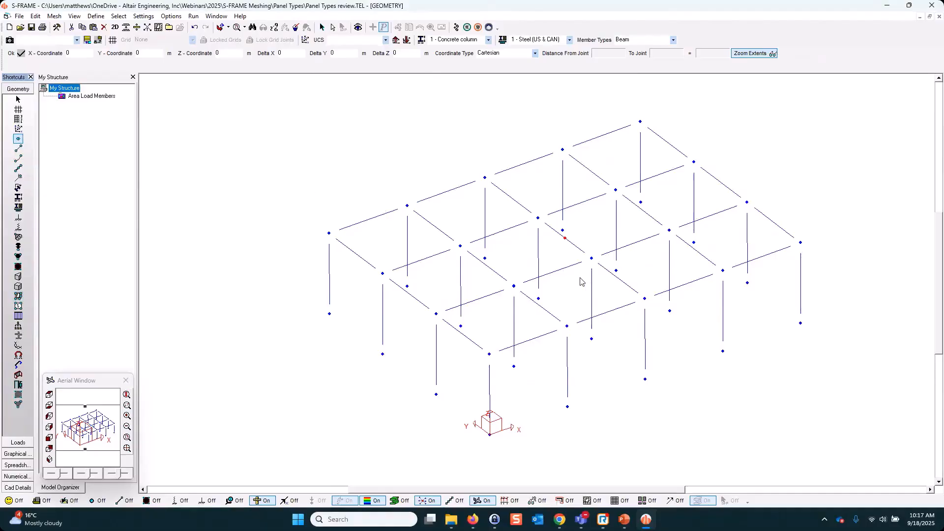
pyautogui.moveTo(579, 288); pyautogui.dragTo(524, 193)
# - Configure a new panel as Shell Mixed Mesh with 200 mm thickness and the Concrete 35MPa material
pyautogui.click(19, 296)
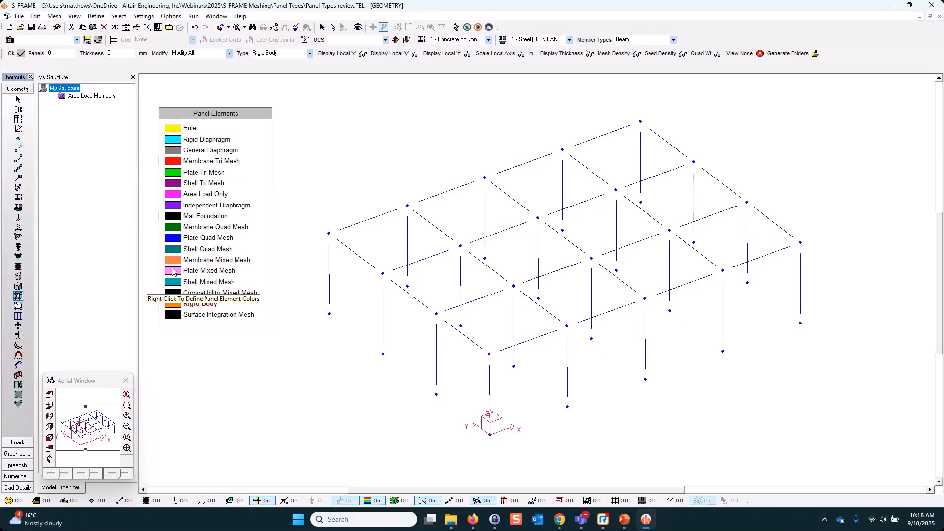
pyautogui.click(172, 284)
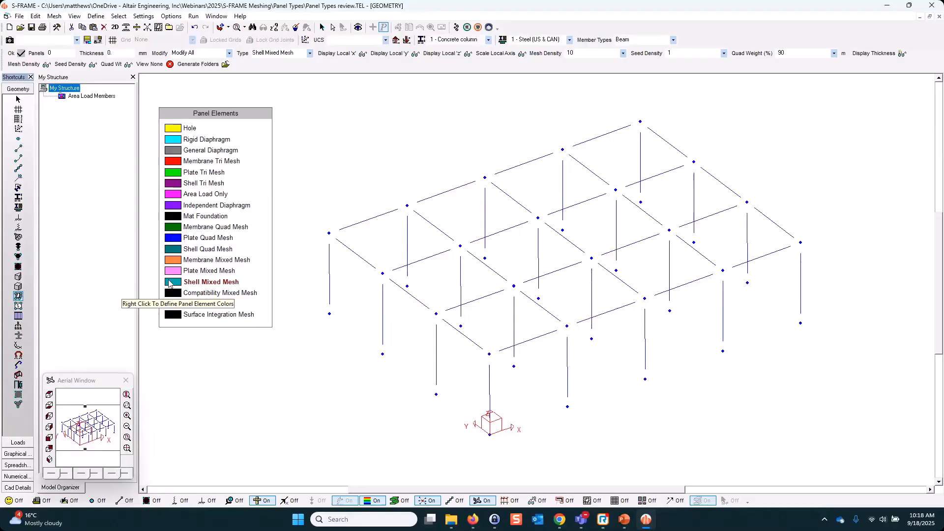
pyautogui.click(126, 54)
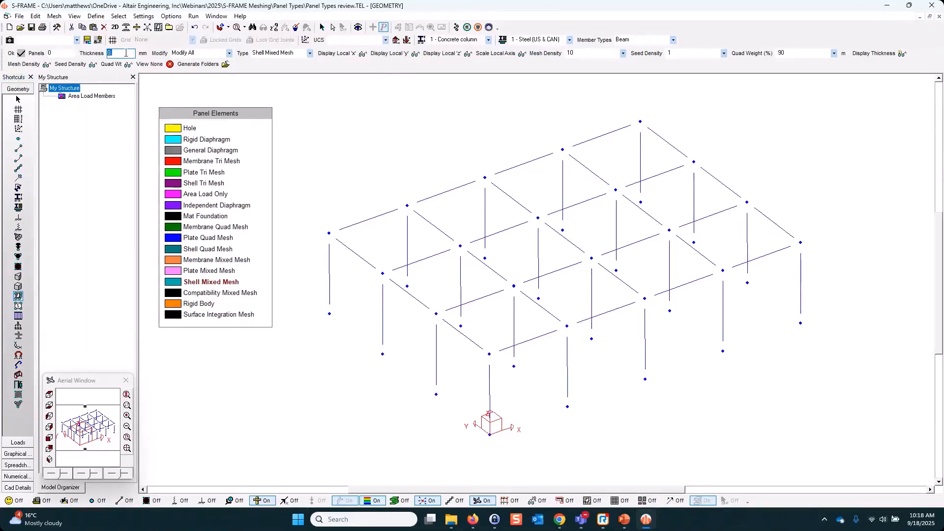
pyautogui.click(570, 40)
pyautogui.scroll(-1, 553, 71)
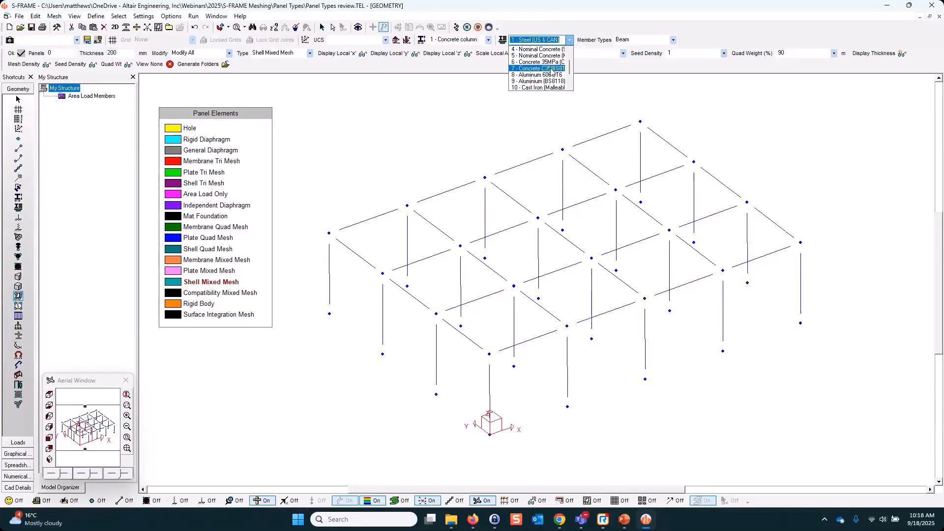
pyautogui.click(546, 63)
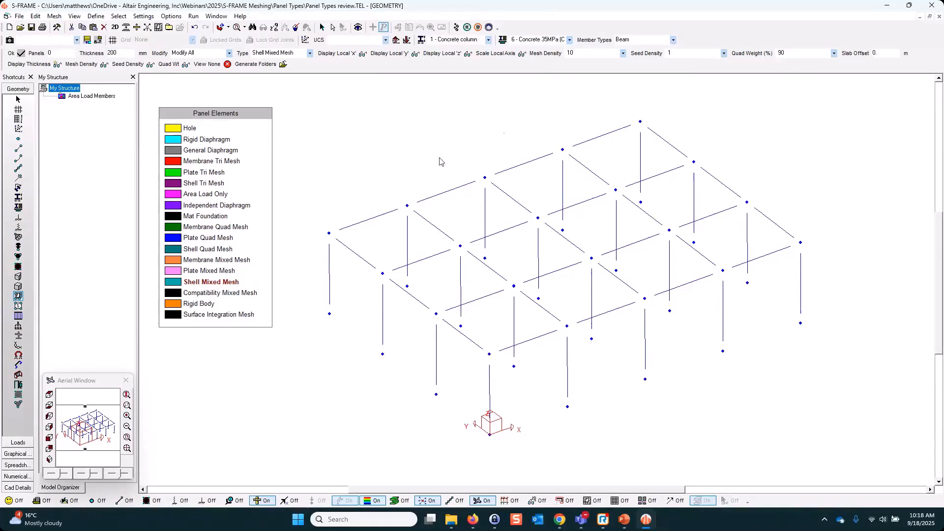
# - Draw the shell mixed mesh panel over the whole roof through its four corner joints
pyautogui.click(489, 354)
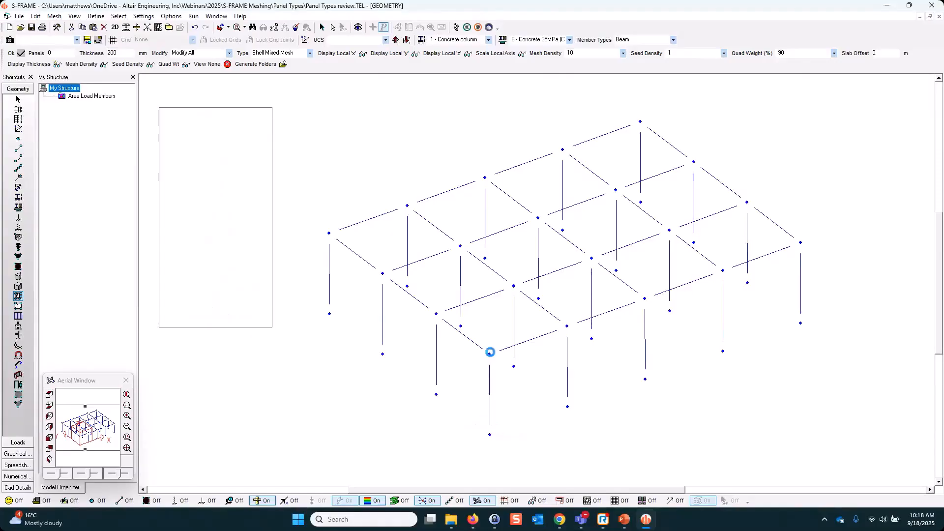
pyautogui.click(800, 242)
pyautogui.click(640, 122)
pyautogui.click(329, 233)
pyautogui.click(329, 233)
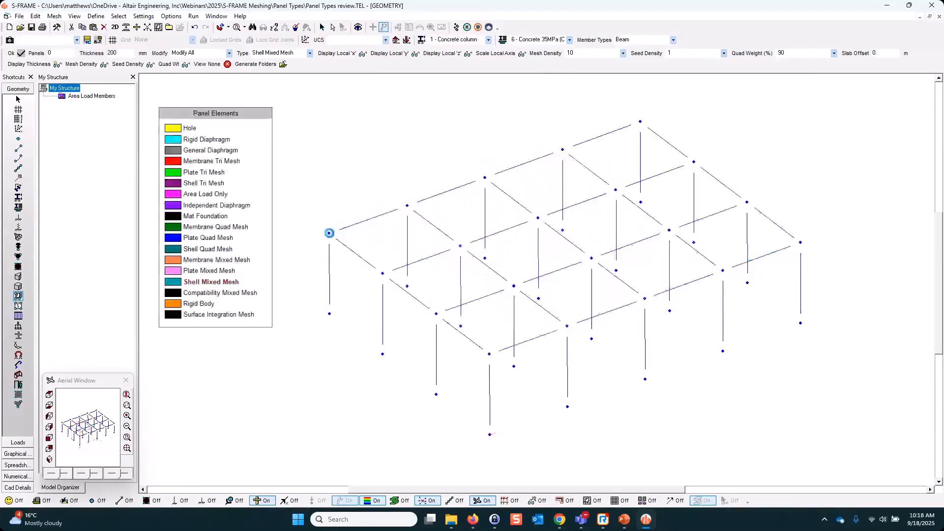
pyautogui.click(489, 354)
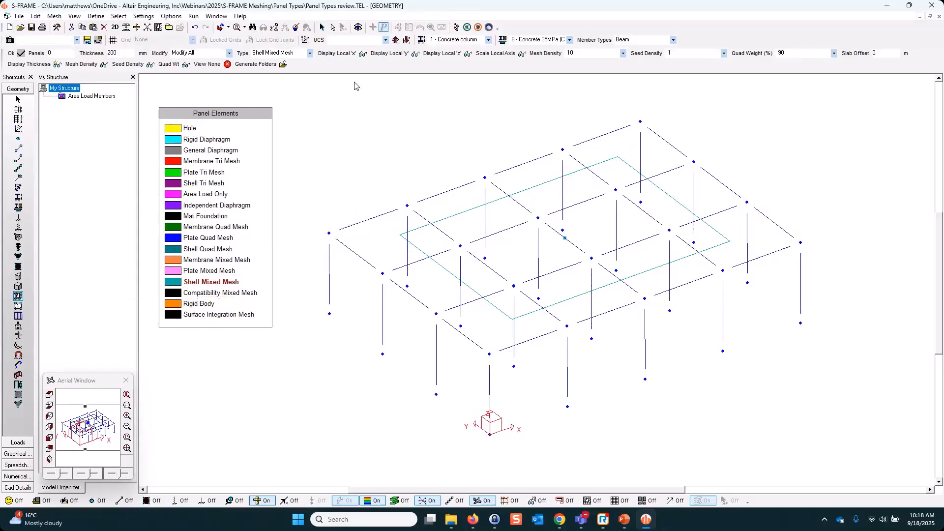
# - Display the roof panel's thickness label, then its mesh density label
pyautogui.click(40, 66)
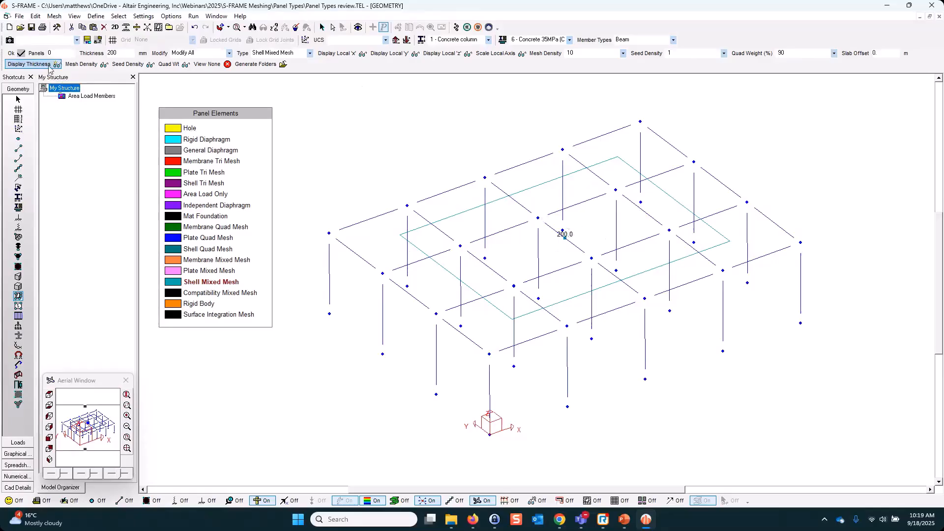
pyautogui.click(78, 65)
pyautogui.click(82, 67)
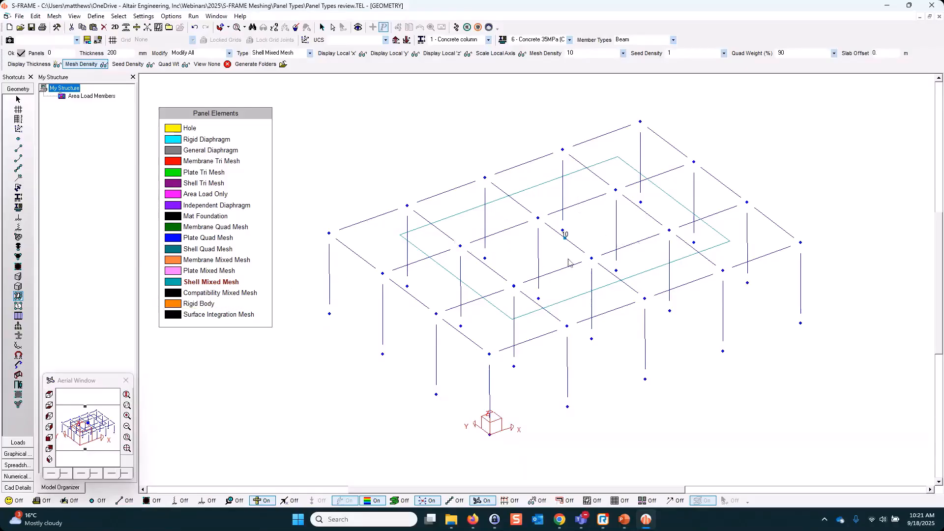
# - Generate a trial mesh of the roof panel at mesh density 10 and decline it
pyautogui.click(159, 27)
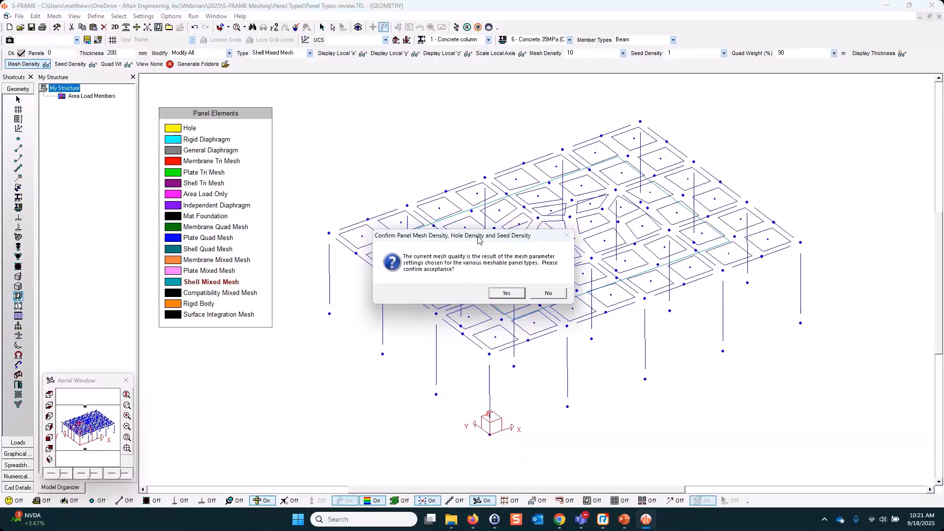
pyautogui.moveTo(478, 240); pyautogui.dragTo(344, 127)
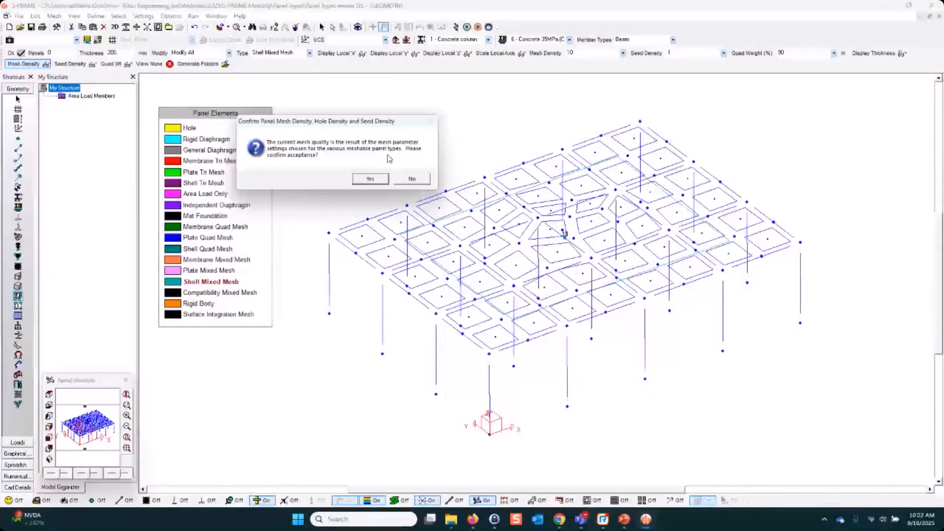
pyautogui.click(412, 178)
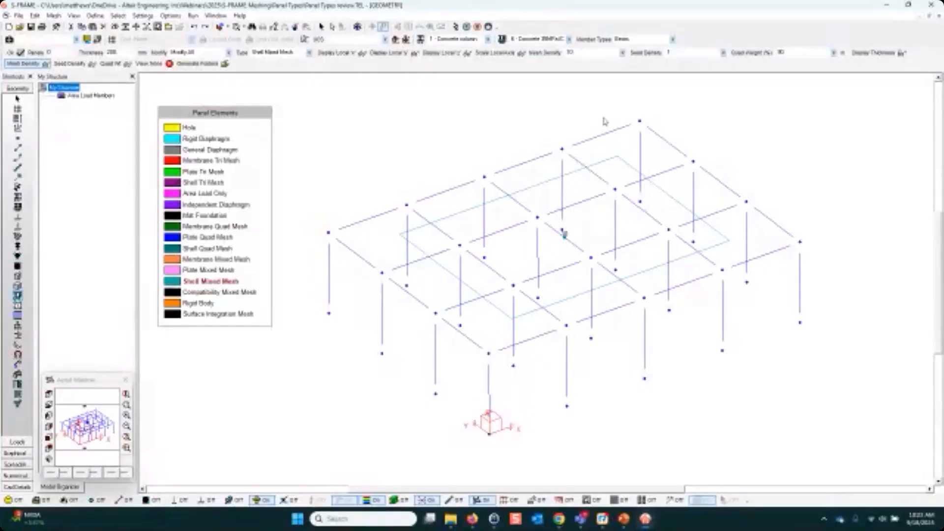
# - Set the mesh density to 20 and apply it to the roof panel with the Modify Mesh Parameters option
pyautogui.click(576, 52)
pyautogui.doubleClick(578, 53)
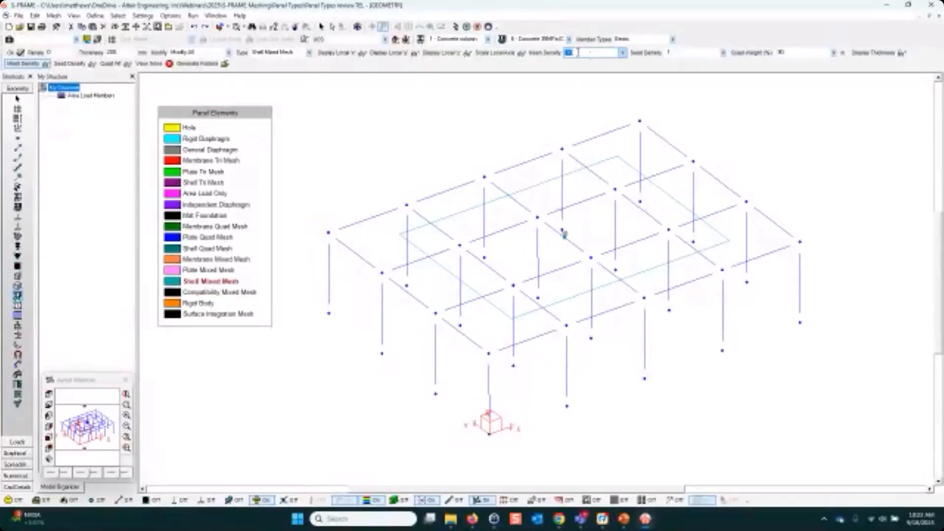
pyautogui.write('20')
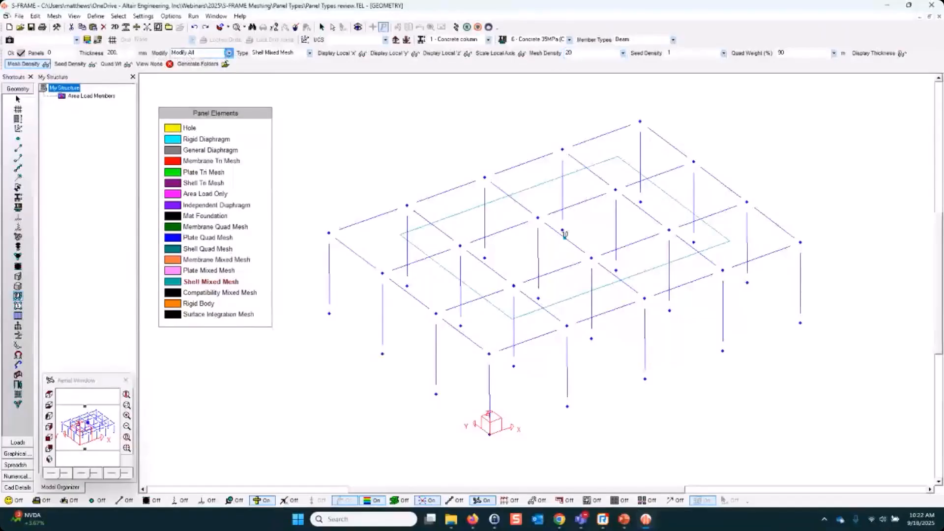
pyautogui.click(229, 53)
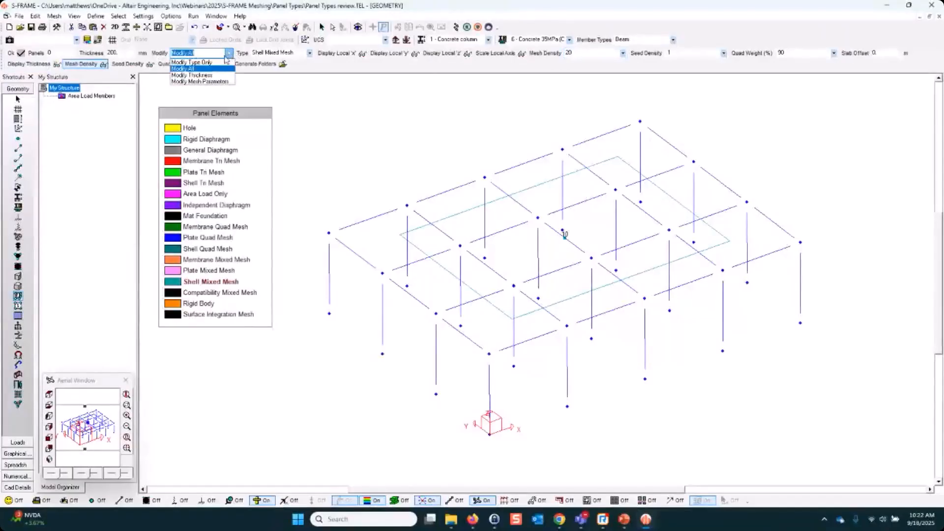
pyautogui.click(210, 82)
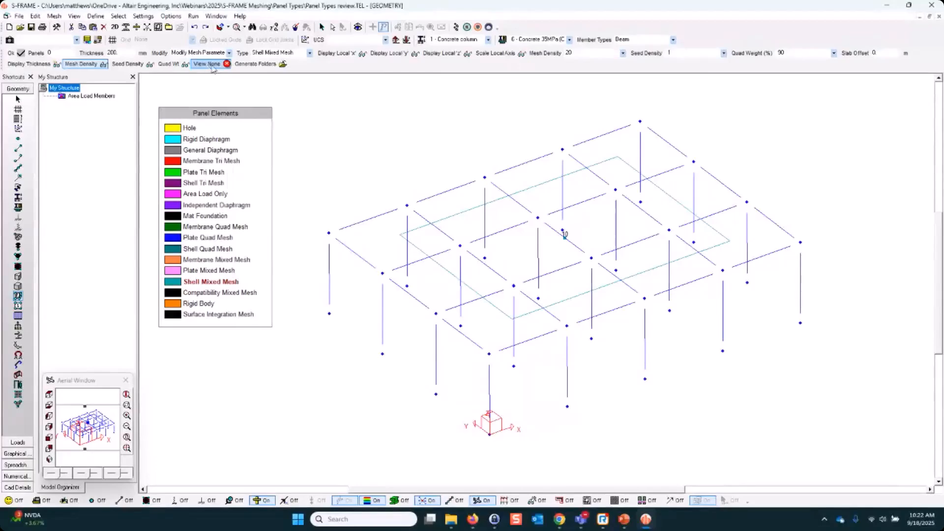
pyautogui.click(417, 138)
pyautogui.moveTo(418, 139); pyautogui.dragTo(490, 160)
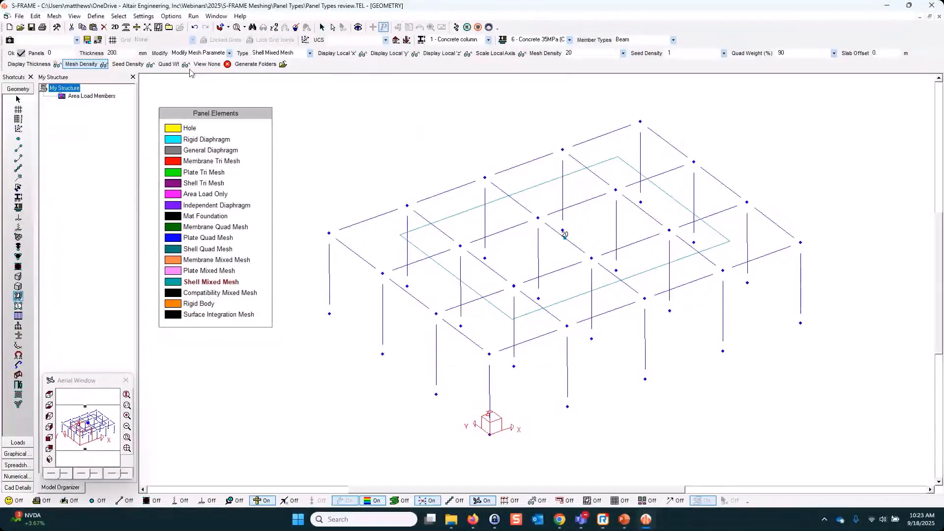
# - Display the roof panel's seed density and thickness labels, and turn the panel labels off
pyautogui.click(145, 66)
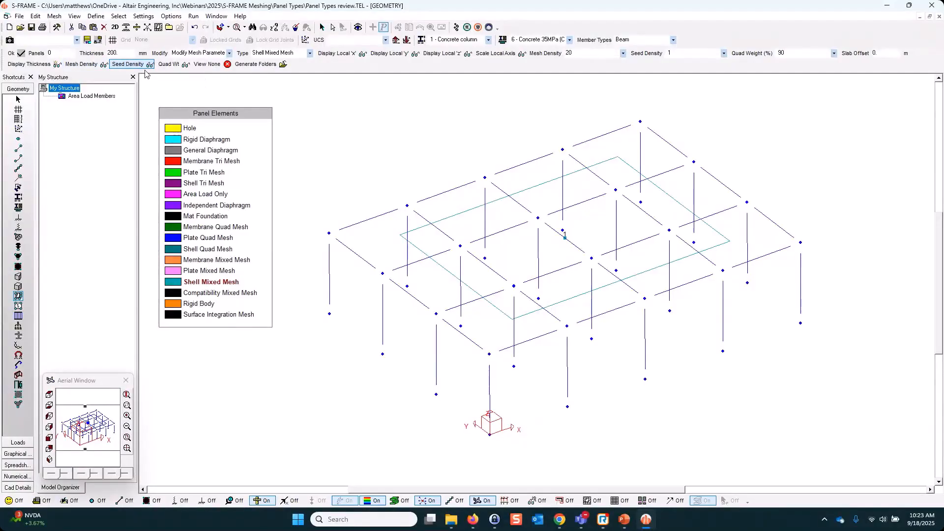
pyautogui.click(53, 65)
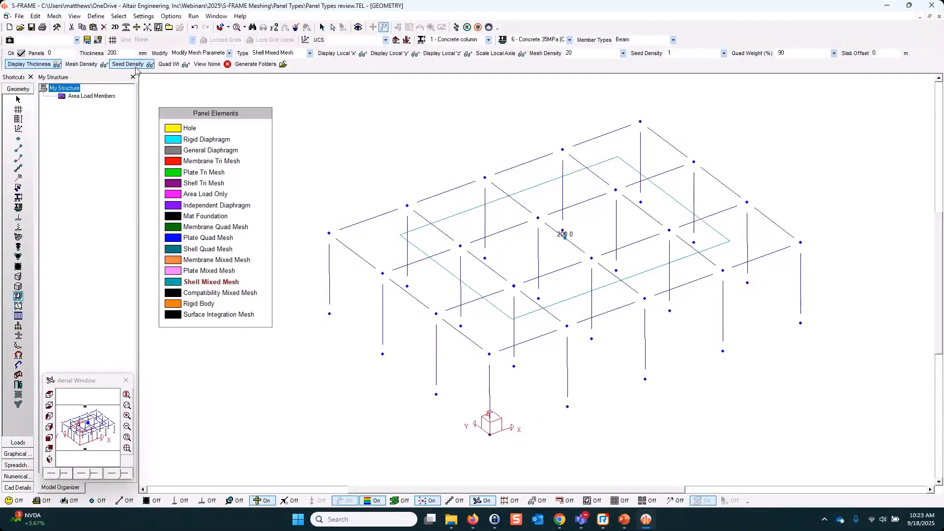
pyautogui.click(216, 64)
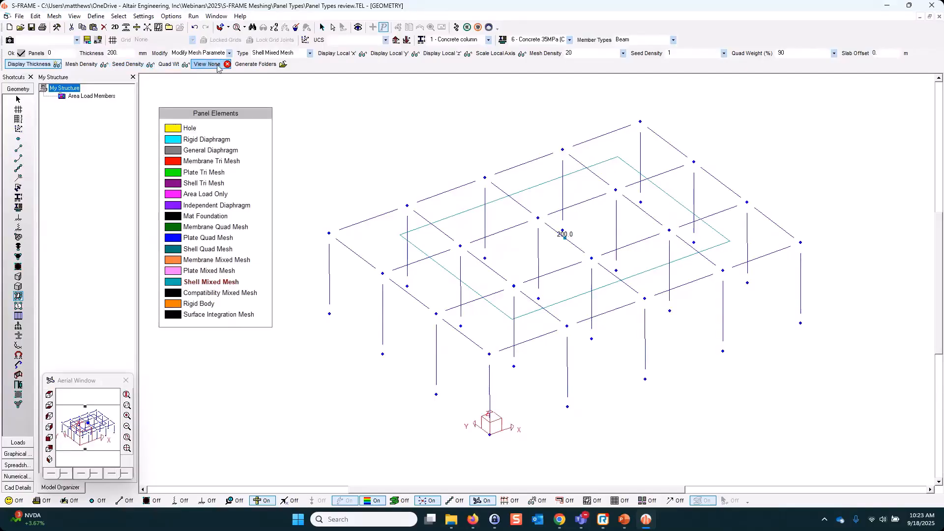
pyautogui.click(24, 65)
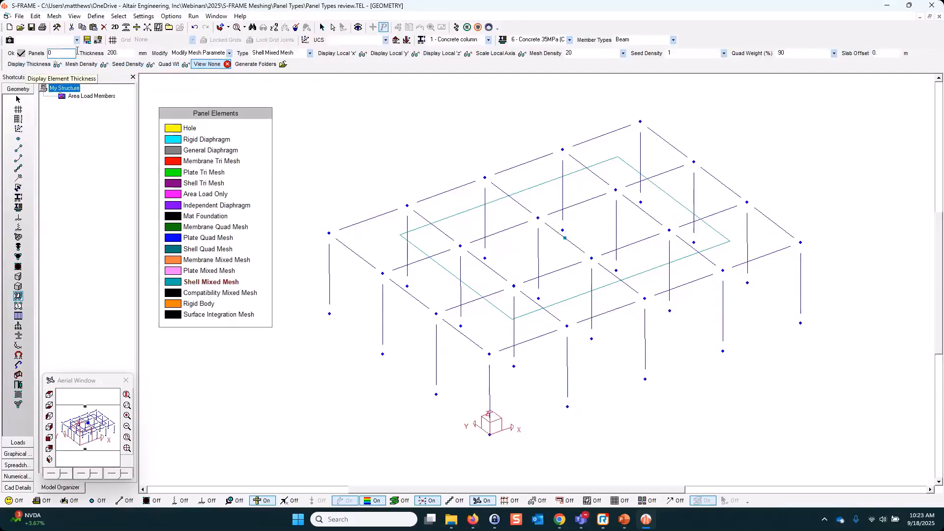
# - Generate the roof panel's mesh at density 20 and accept it
pyautogui.click(157, 28)
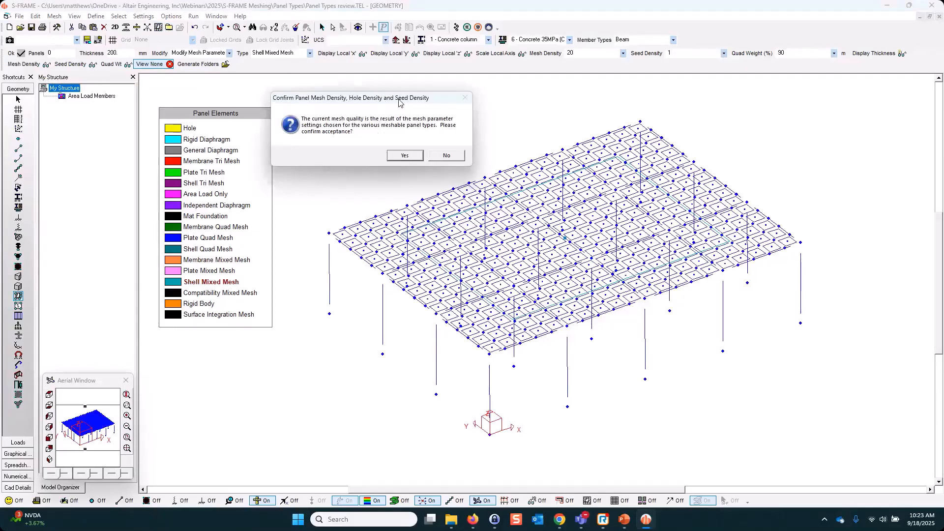
pyautogui.click(403, 155)
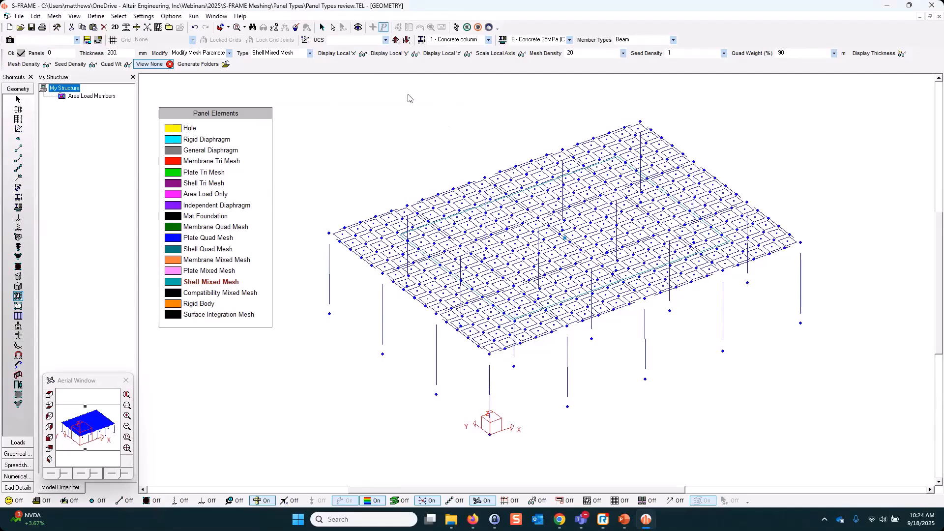
# - Delete the roof's meshed quadrilateral shell elements and the intermediate mesh joints, keeping the frame and the roof panel
pyautogui.click(19, 267)
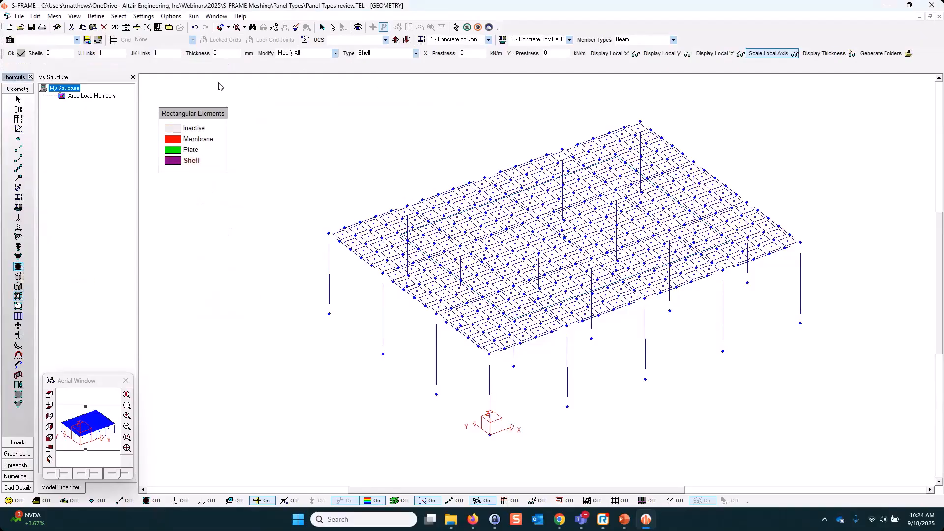
pyautogui.moveTo(234, 87); pyautogui.dragTo(838, 411)
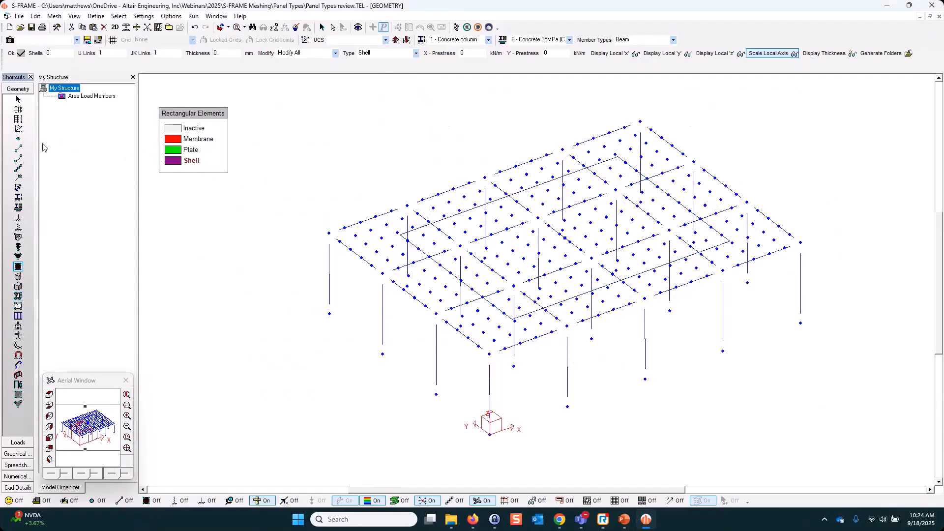
pyautogui.click(18, 139)
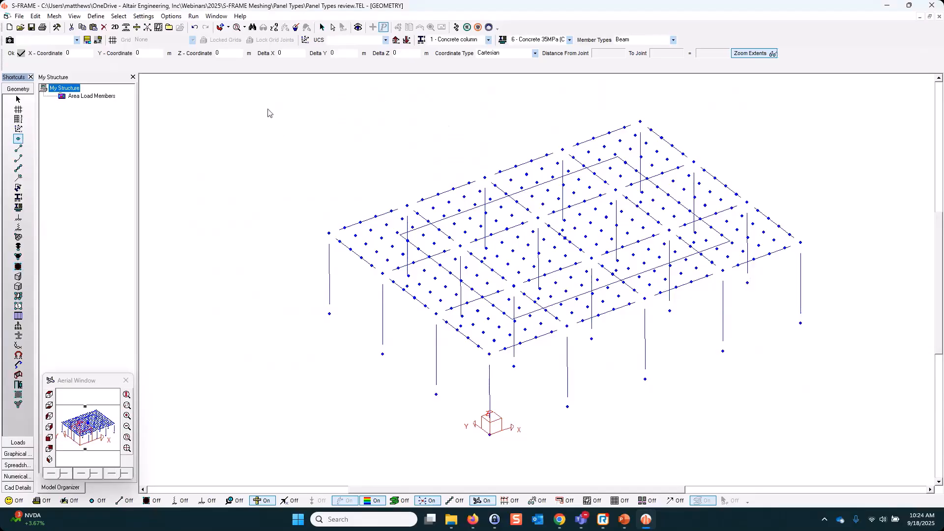
pyautogui.moveTo(254, 92); pyautogui.dragTo(841, 436)
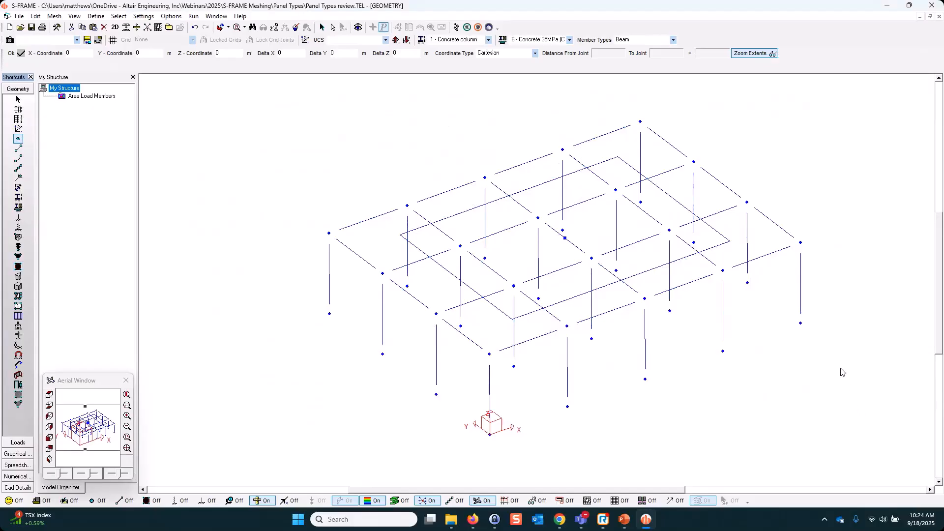
# - Model a 200 mm thick rectangular shell element between the four roof joints of the corner bay at the origin
pyautogui.click(18, 267)
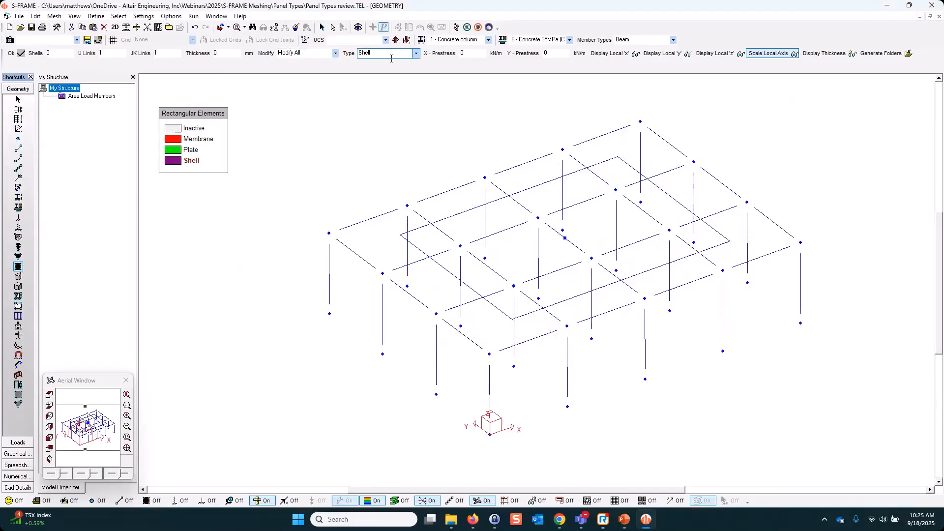
pyautogui.click(218, 55)
pyautogui.doubleClick(218, 54)
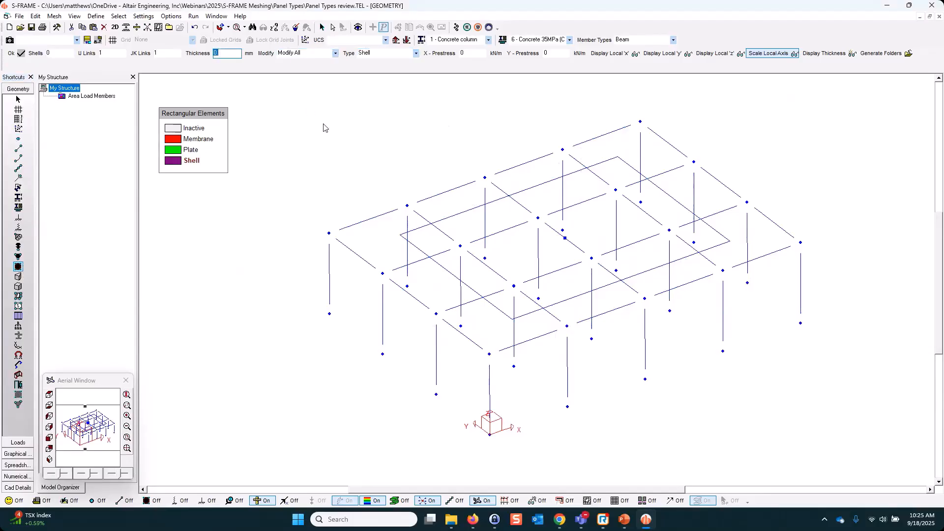
pyautogui.write('200')
pyautogui.click(521, 343)
pyautogui.moveTo(522, 345); pyautogui.dragTo(487, 307, button='middle')
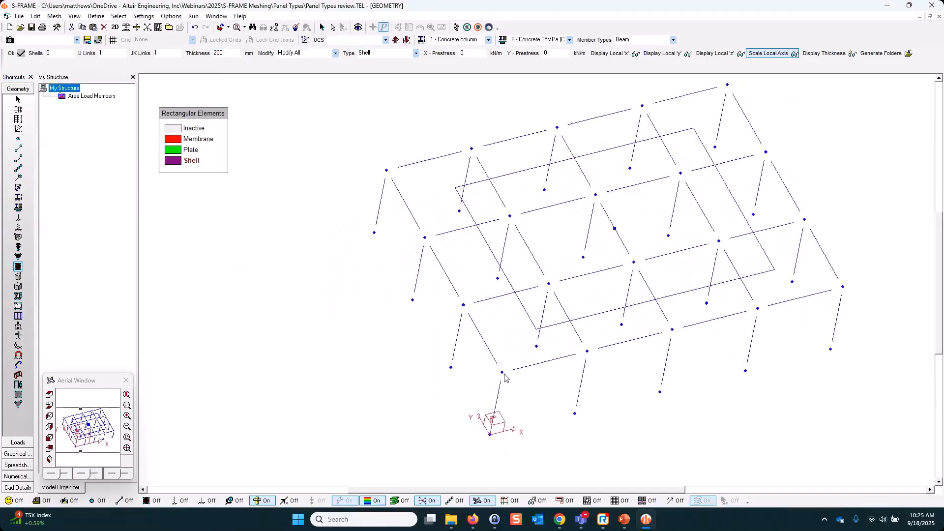
pyautogui.click(503, 372)
pyautogui.click(587, 351)
pyautogui.click(549, 283)
pyautogui.click(463, 305)
pyautogui.moveTo(516, 366)
pyautogui.mouseDown(button='middle')
pyautogui.moveTo(527, 376)
pyautogui.moveTo(511, 373)
pyautogui.mouseUp(button='middle')
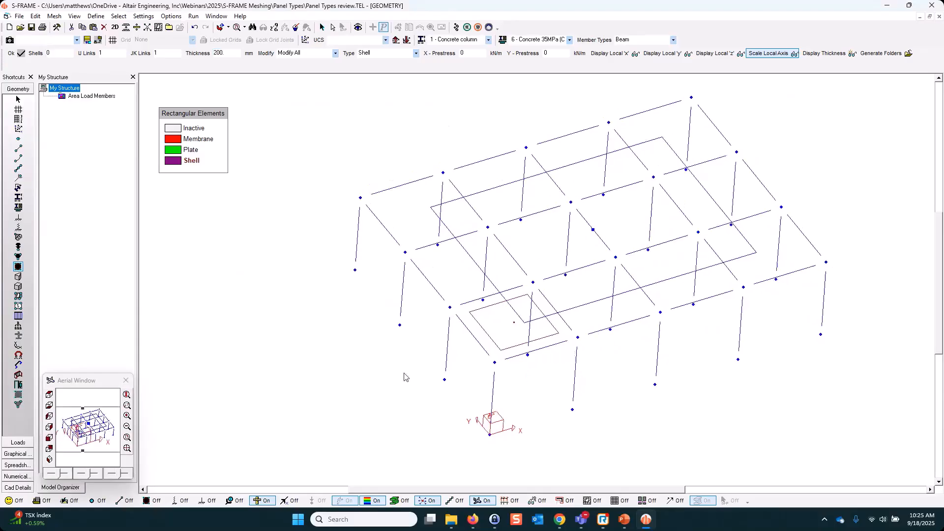
# - Add a second 200 mm thick rectangular shell element in the adjacent roof bay along the Y direction
pyautogui.moveTo(411, 353); pyautogui.dragTo(554, 330, button='middle')
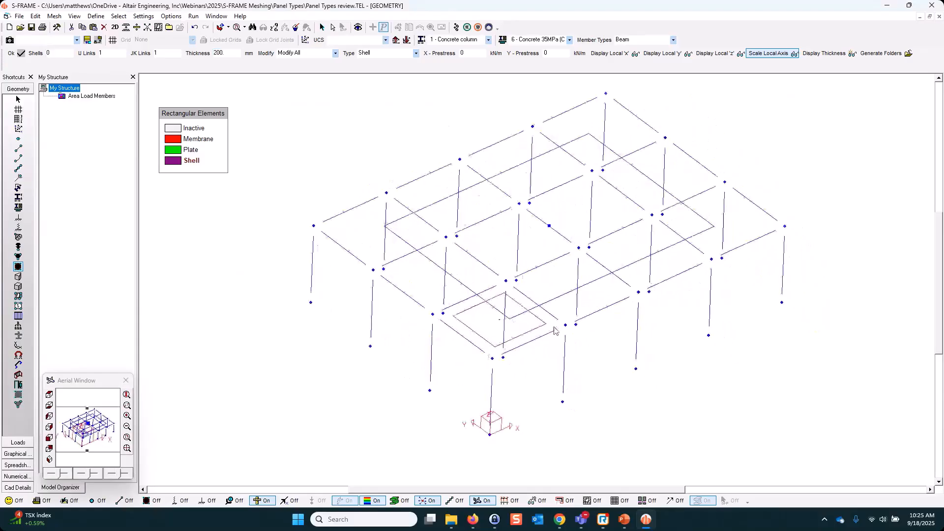
pyautogui.moveTo(430, 348); pyautogui.dragTo(494, 298, button='middle')
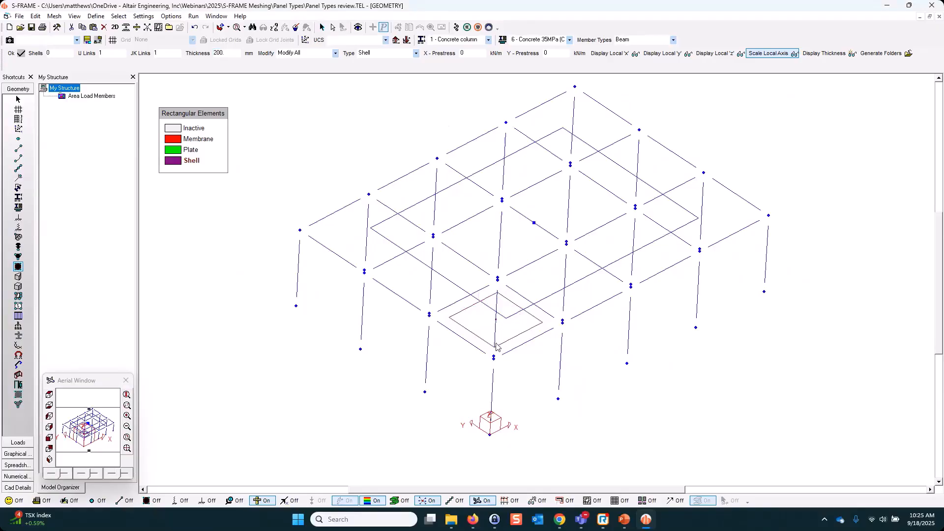
pyautogui.moveTo(465, 330); pyautogui.dragTo(441, 337, button='middle')
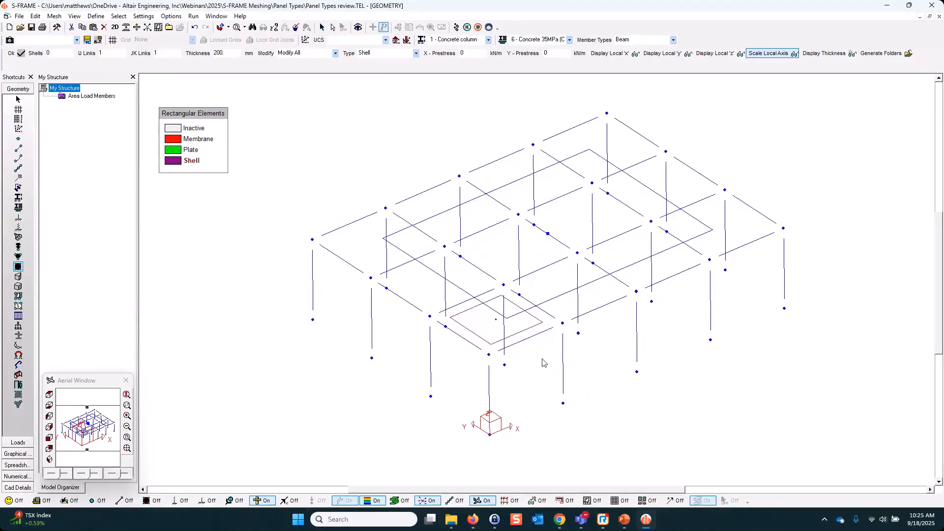
pyautogui.click(430, 316)
pyautogui.click(445, 246)
pyautogui.click(371, 277)
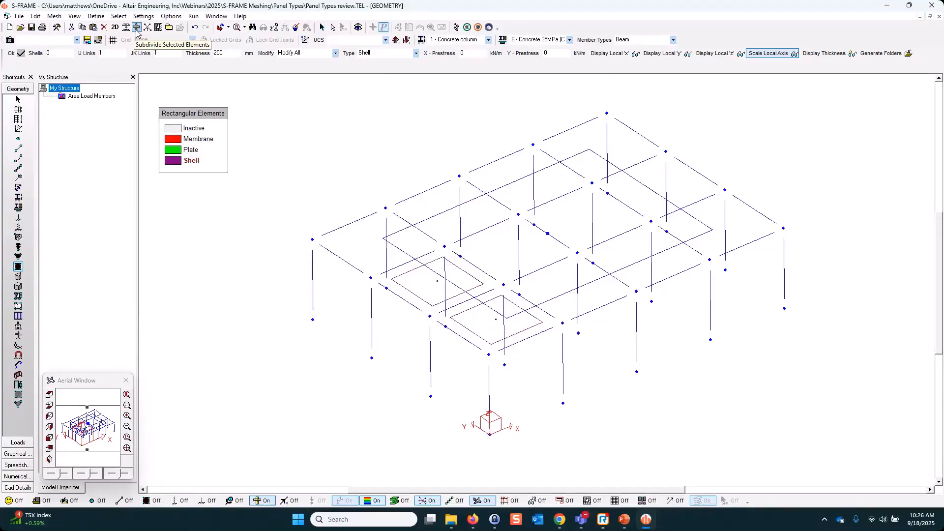
pyautogui.click(35, 18)
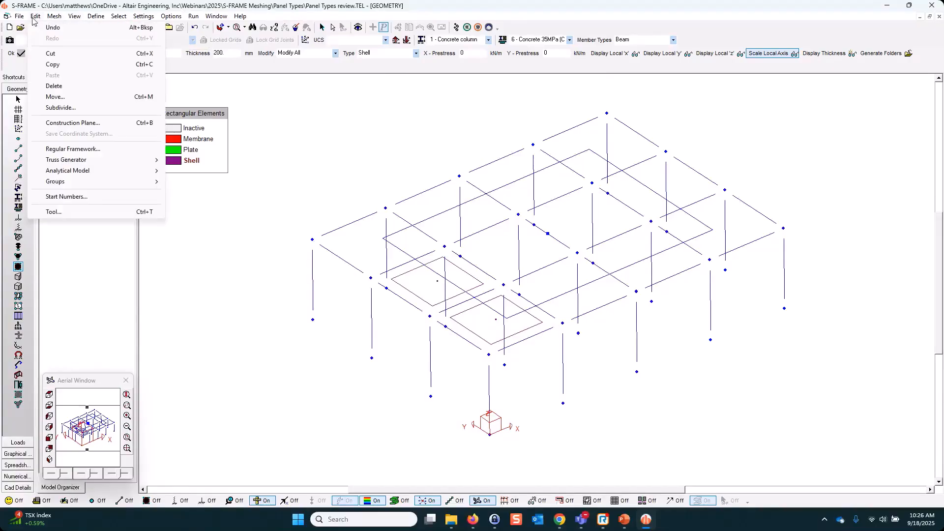
pyautogui.click(59, 108)
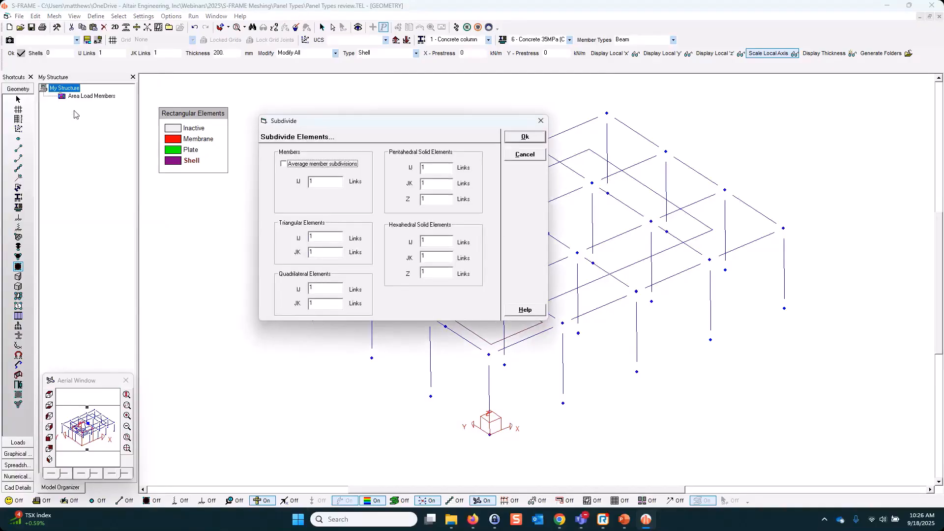
pyautogui.moveTo(393, 118); pyautogui.dragTo(178, 163)
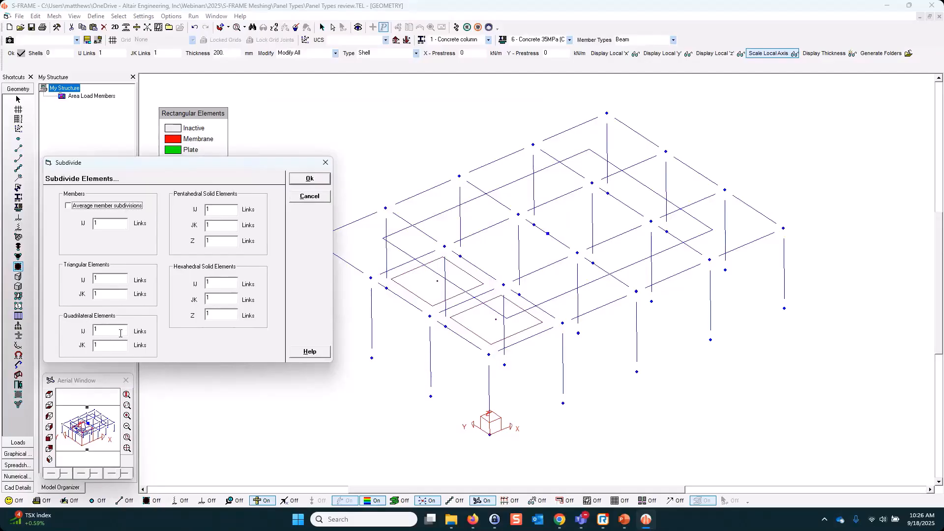
pyautogui.doubleClick(112, 334)
pyautogui.click(325, 163)
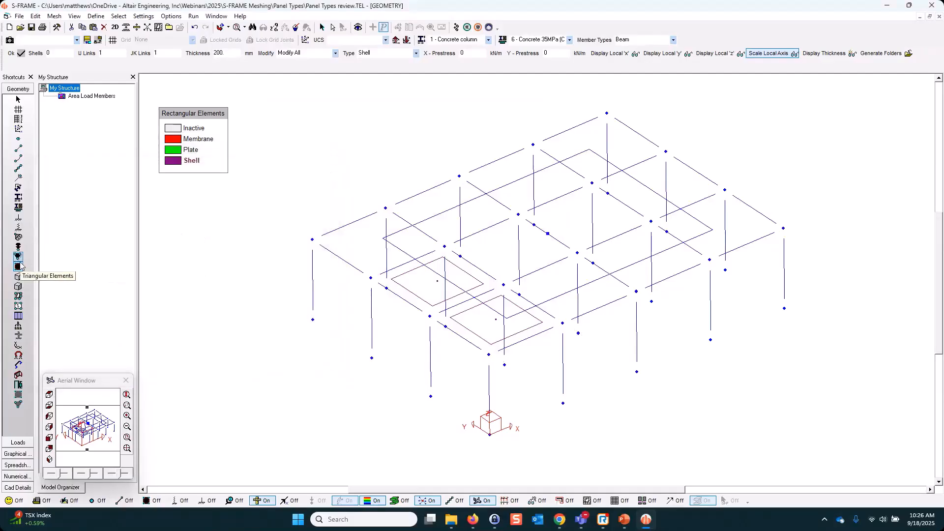
# - Display the local x axes of the two shell elements and subdivide both shells into a grid of smaller quadrilateral elements
pyautogui.click(616, 53)
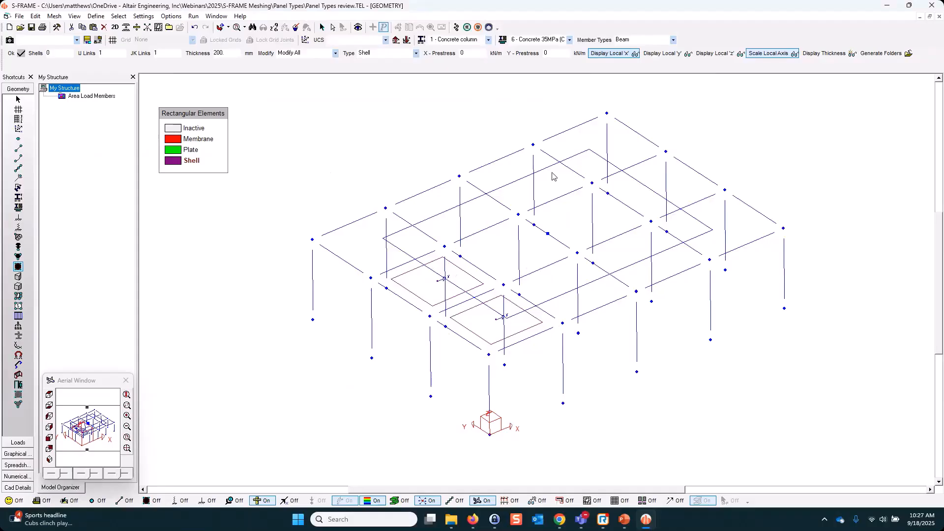
pyautogui.click(35, 16)
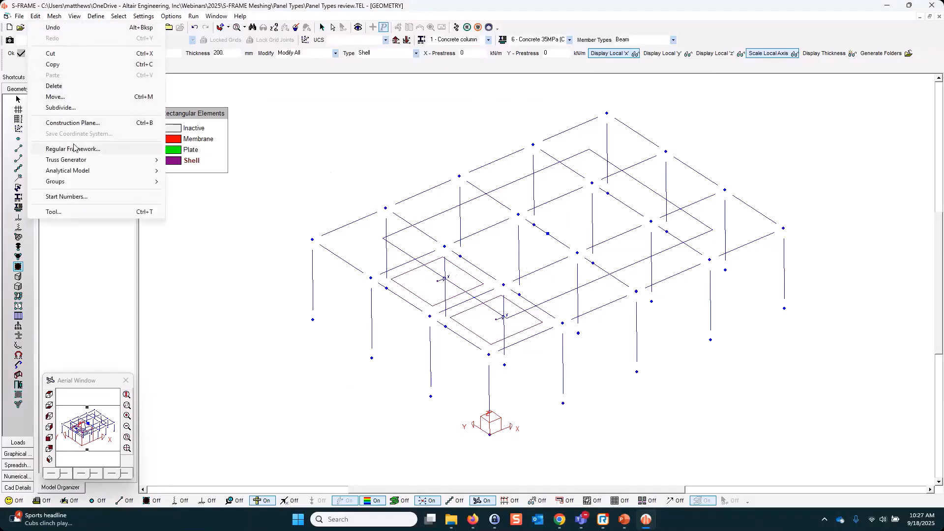
pyautogui.click(61, 107)
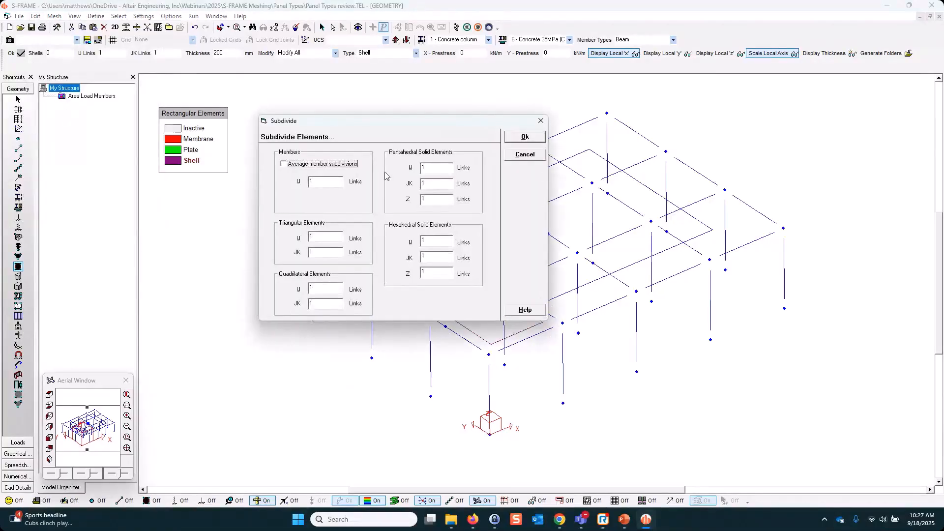
pyautogui.moveTo(403, 123); pyautogui.dragTo(198, 130)
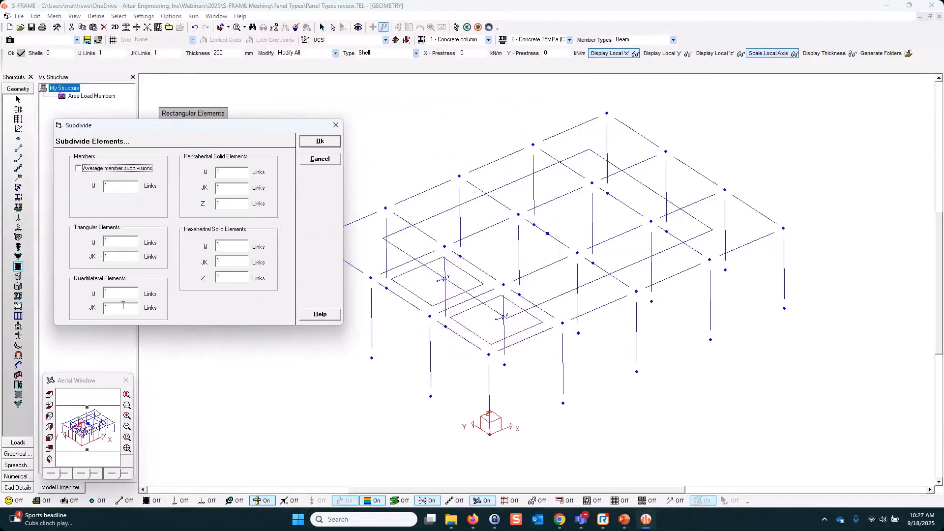
pyautogui.doubleClick(123, 290)
pyautogui.click(321, 142)
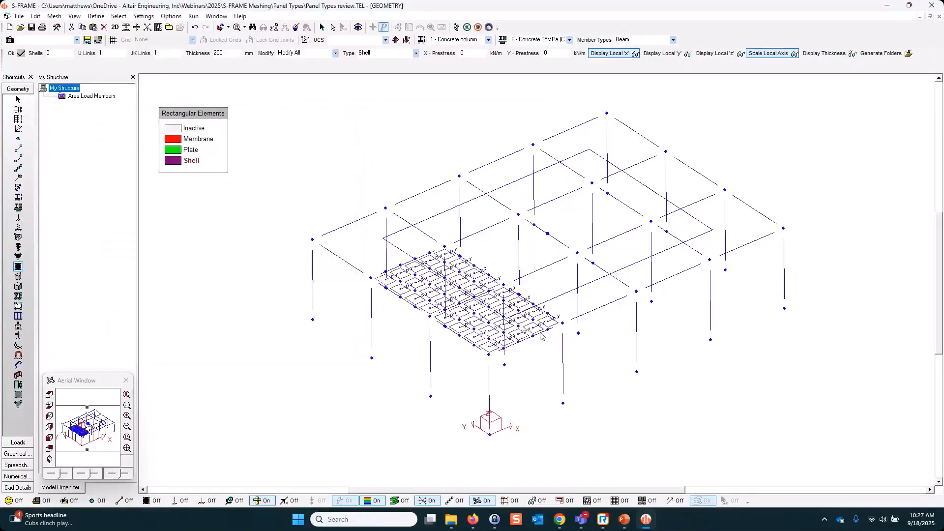
# - Turn off the local x axis display and examine the subdivided shells in the two roof bays from several angles
pyautogui.moveTo(546, 330); pyautogui.dragTo(548, 302, button='middle')
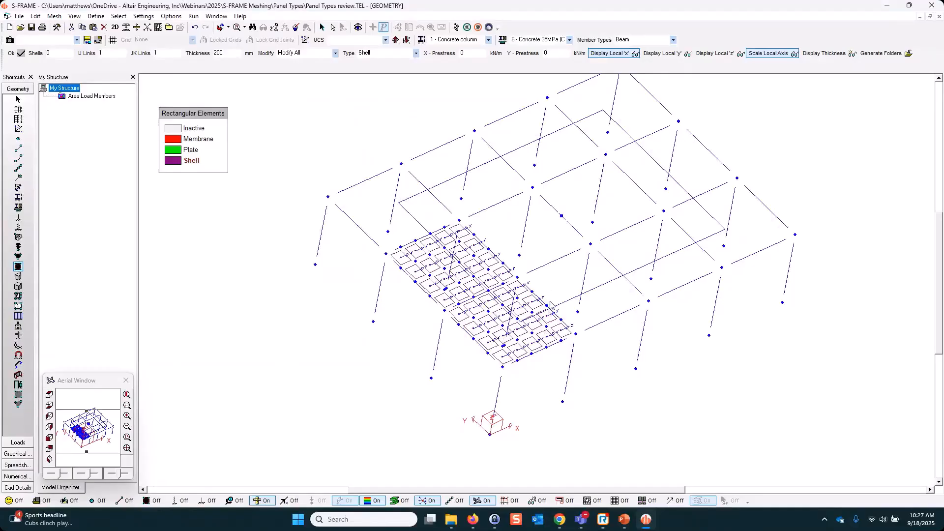
pyautogui.click(610, 53)
pyautogui.moveTo(485, 184); pyautogui.dragTo(413, 239, button='middle')
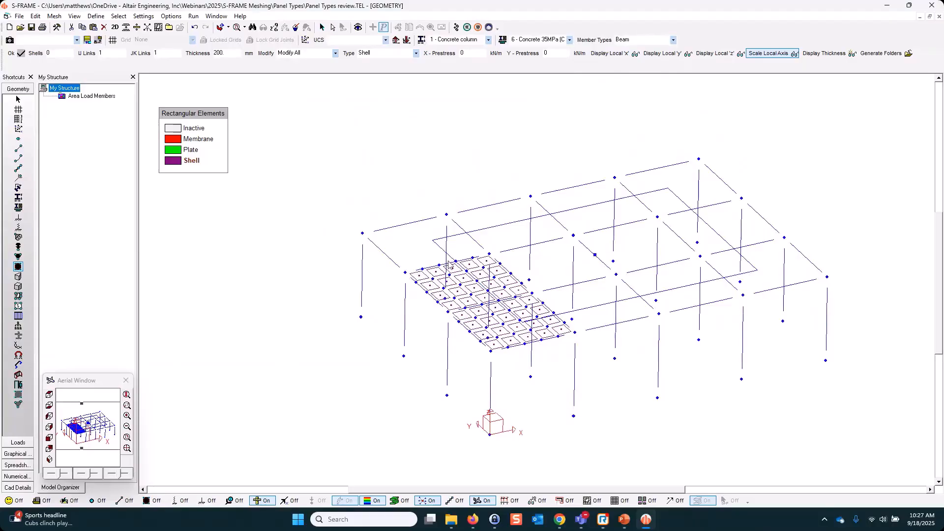
pyautogui.moveTo(454, 267); pyautogui.dragTo(359, 275, button='middle')
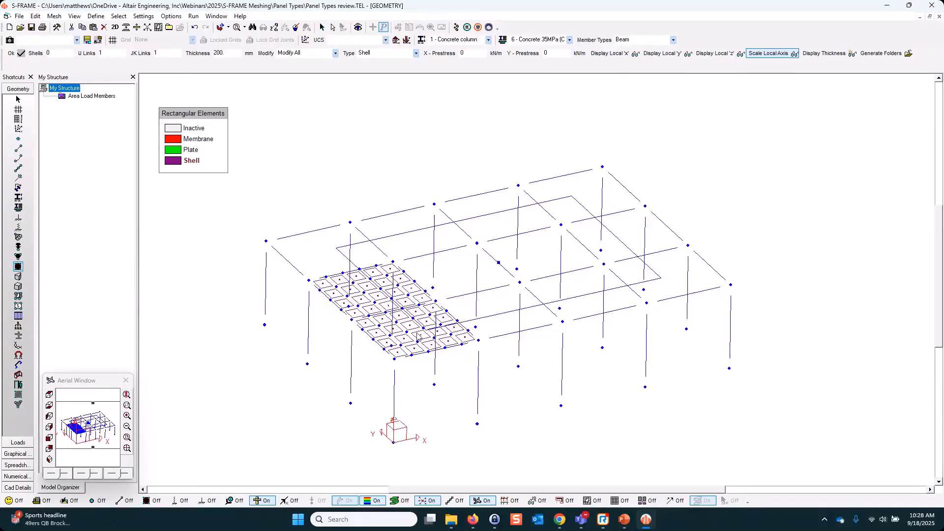
pyautogui.moveTo(395, 311); pyautogui.dragTo(345, 319, button='middle')
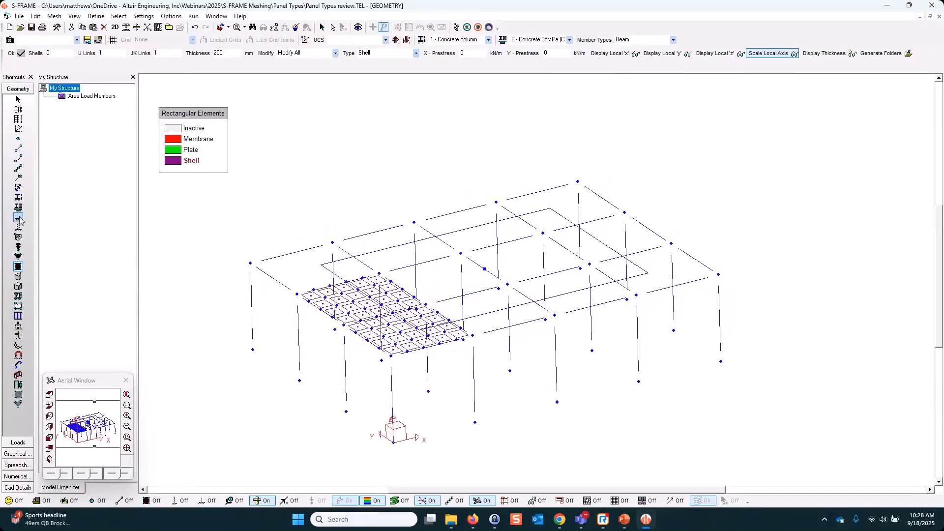
# - Switch to the PowerPoint slide show at the Questions slide and bring up its display options for swapping presenter view and slide show
pyautogui.click(18, 297)
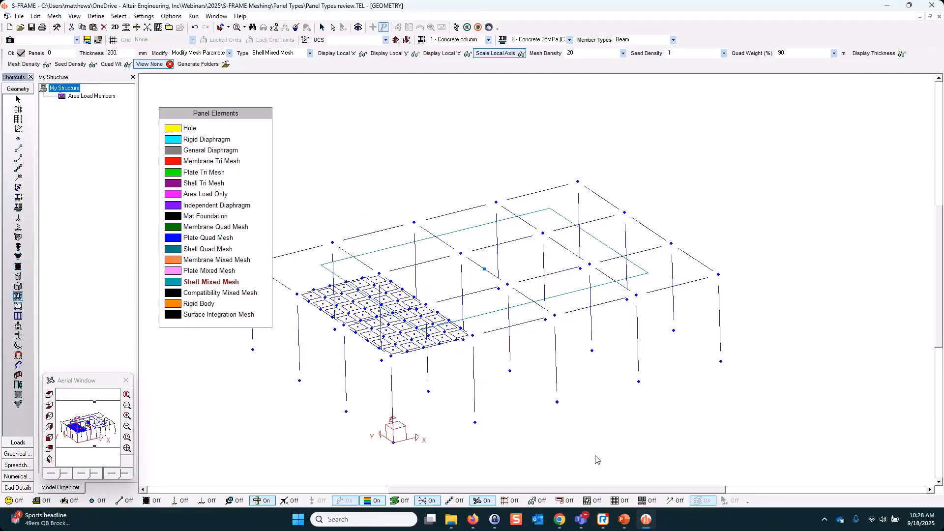
pyautogui.click(624, 519)
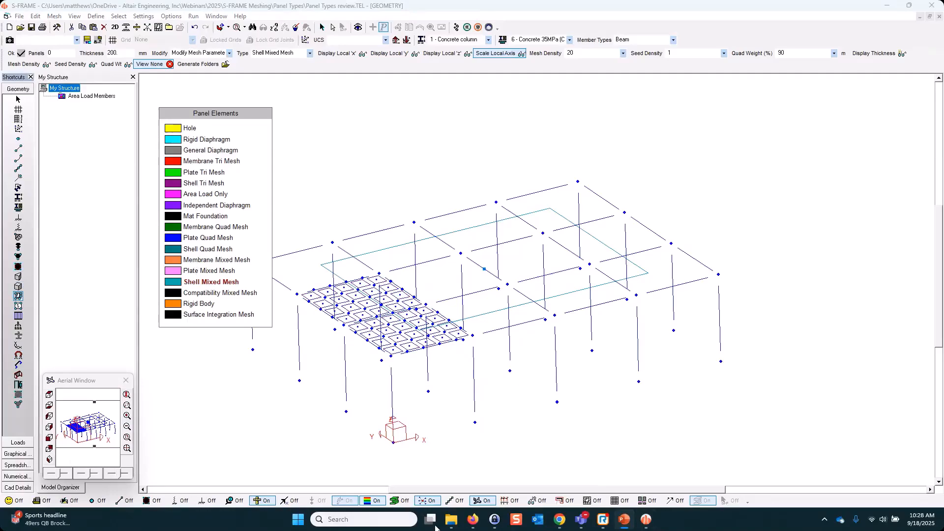
pyautogui.click(625, 520)
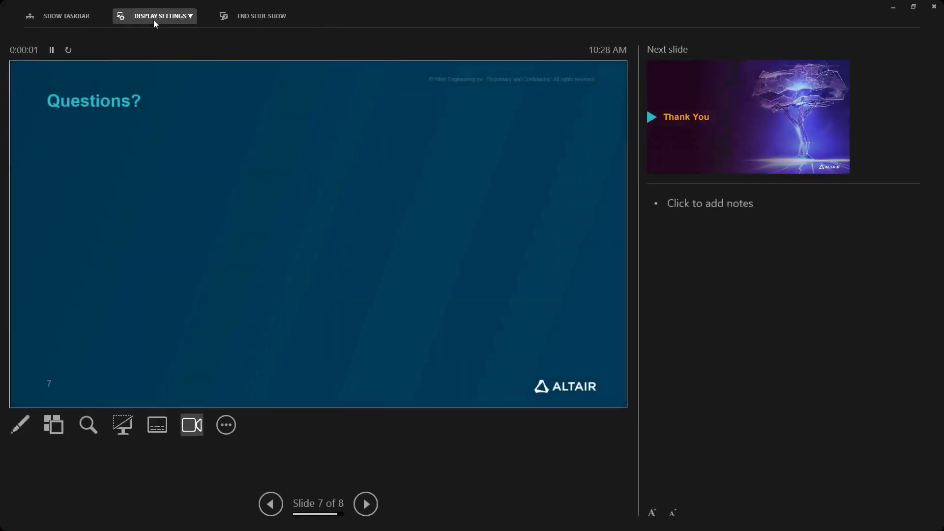
pyautogui.click(154, 20)
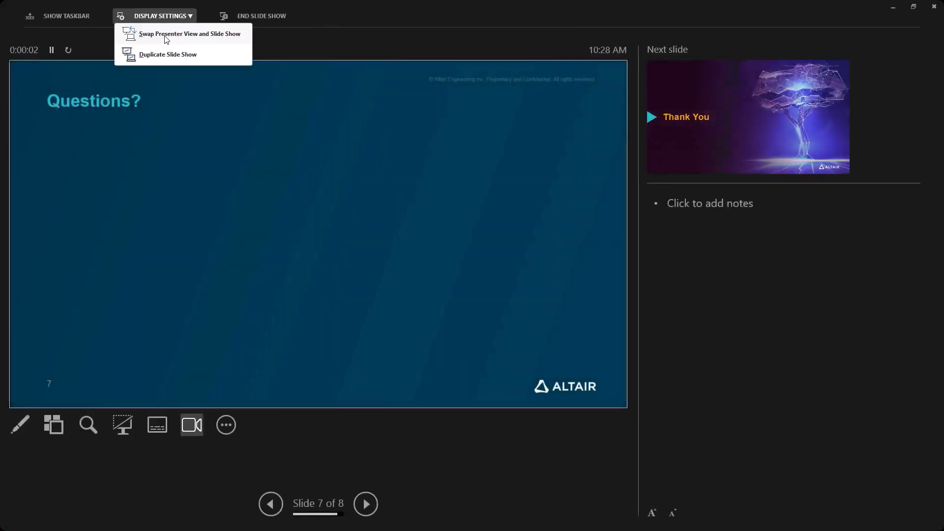
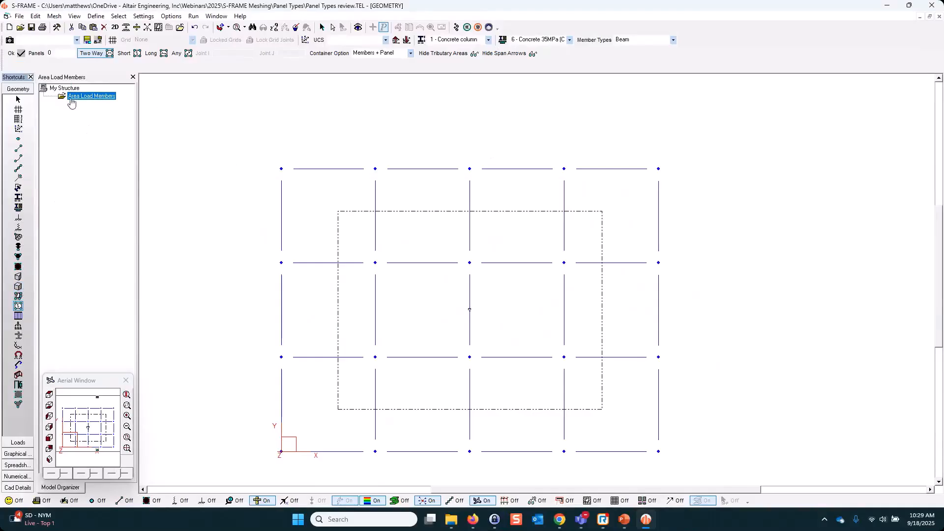
# - Select roof edge joints and members in the Area Load Members folder, and return to the isometric view of My Structure
pyautogui.click(18, 100)
pyautogui.moveTo(680, 236); pyautogui.dragTo(615, 158)
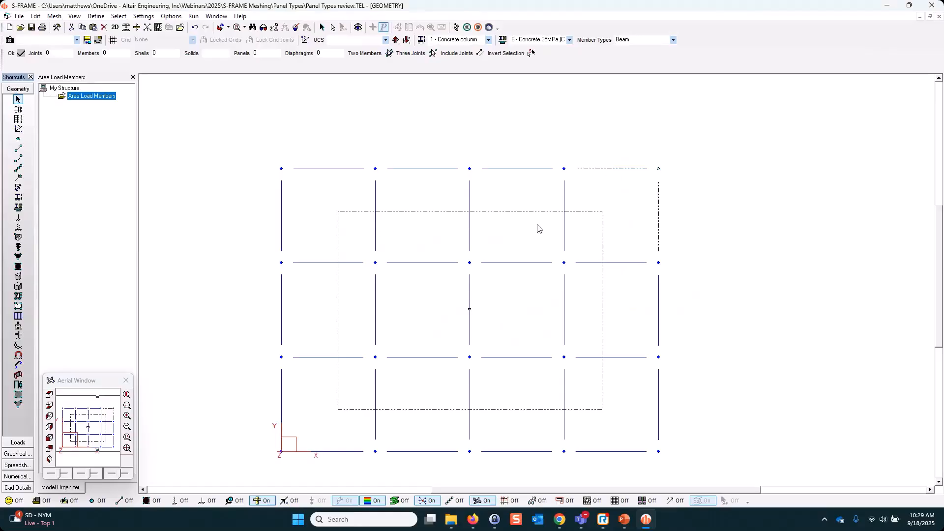
pyautogui.moveTo(627, 406); pyautogui.dragTo(607, 239)
pyautogui.rightClick(102, 97)
pyautogui.click(136, 172)
pyautogui.click(49, 460)
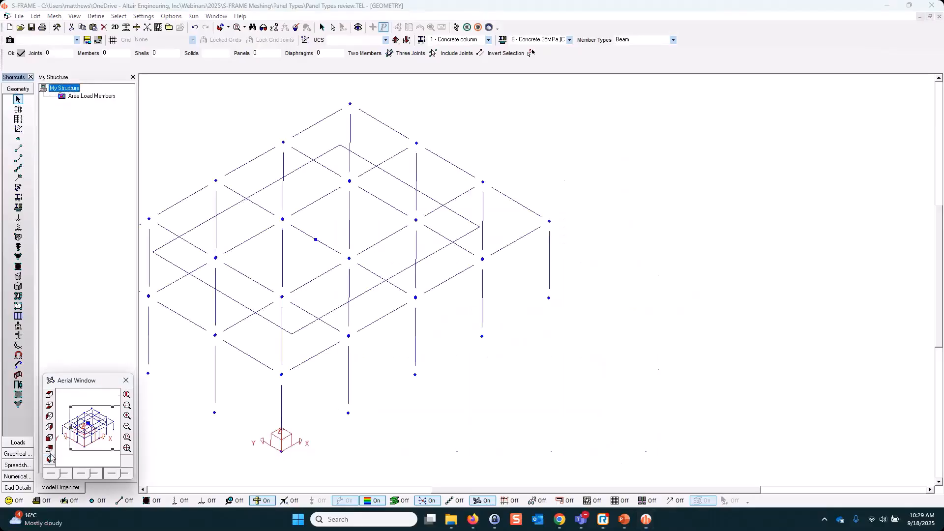
pyautogui.click(84, 97)
pyautogui.click(80, 90)
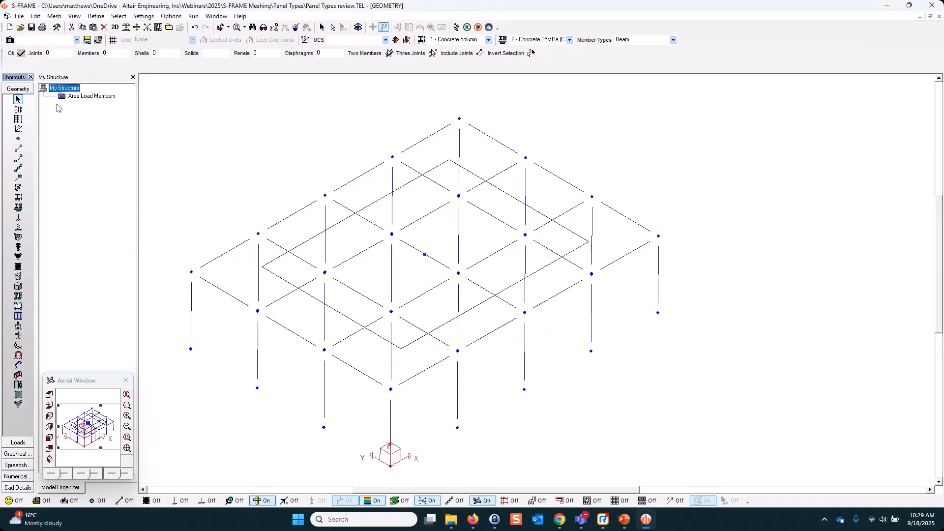
# - Assign the Short span direction with the Members + Panel container option to the roof's area load panel, and set the span option to Long
pyautogui.click(18, 305)
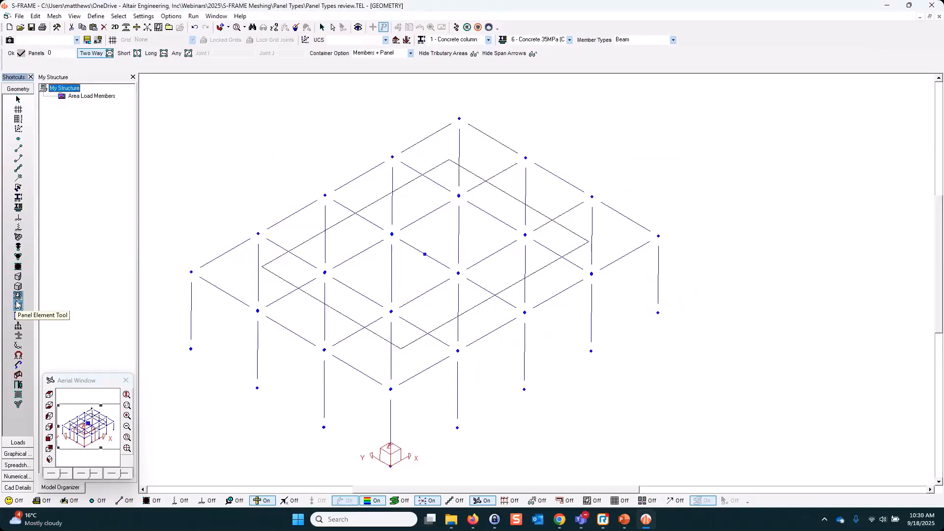
pyautogui.click(124, 53)
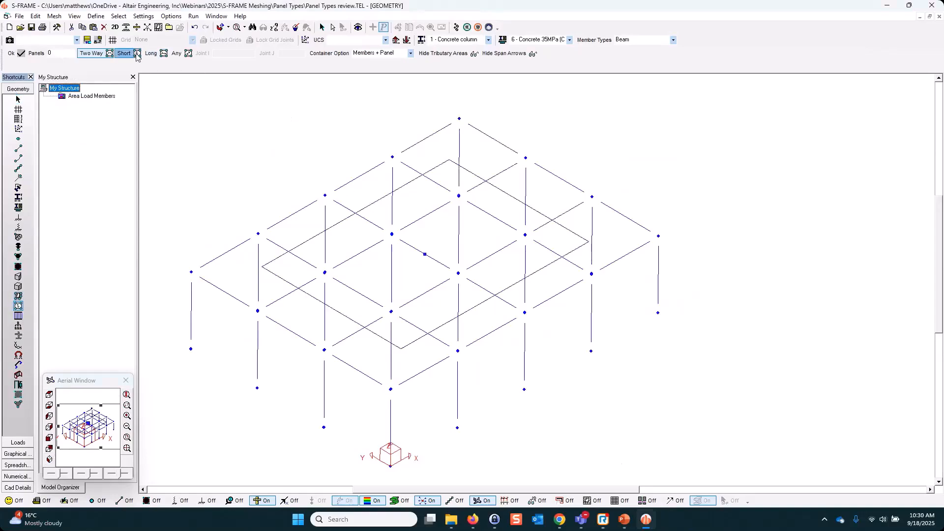
pyautogui.moveTo(319, 214); pyautogui.dragTo(485, 305)
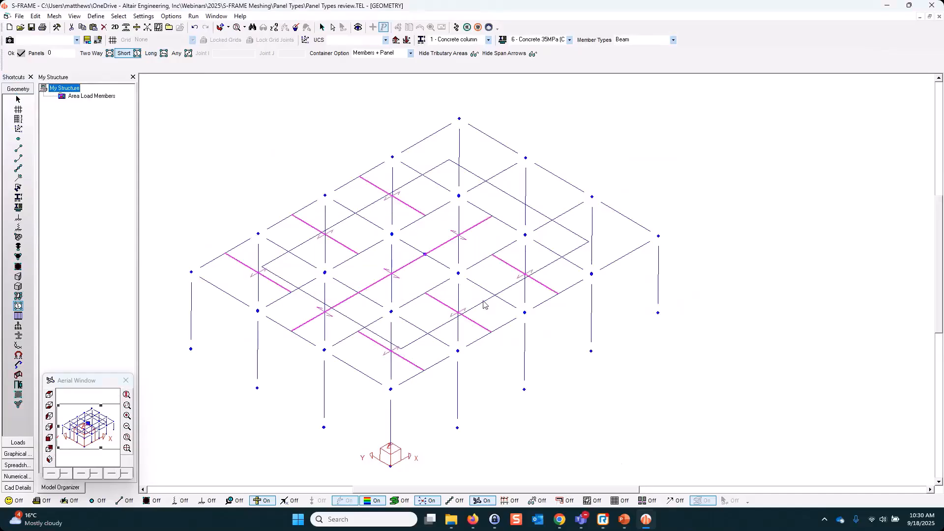
pyautogui.click(151, 53)
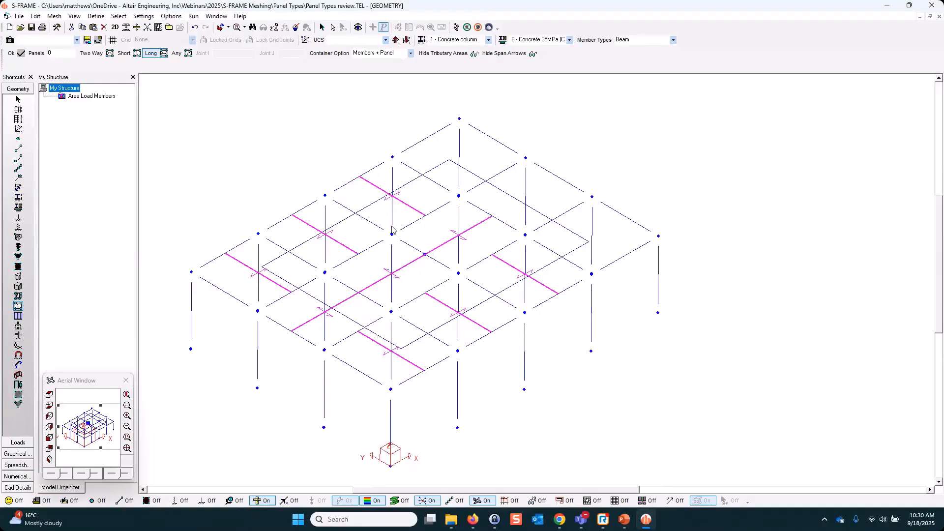
# - Search the S-Frame help for "Span Directions" and open the Span Direction (tool) topic
pyautogui.click(246, 16)
pyautogui.click(253, 27)
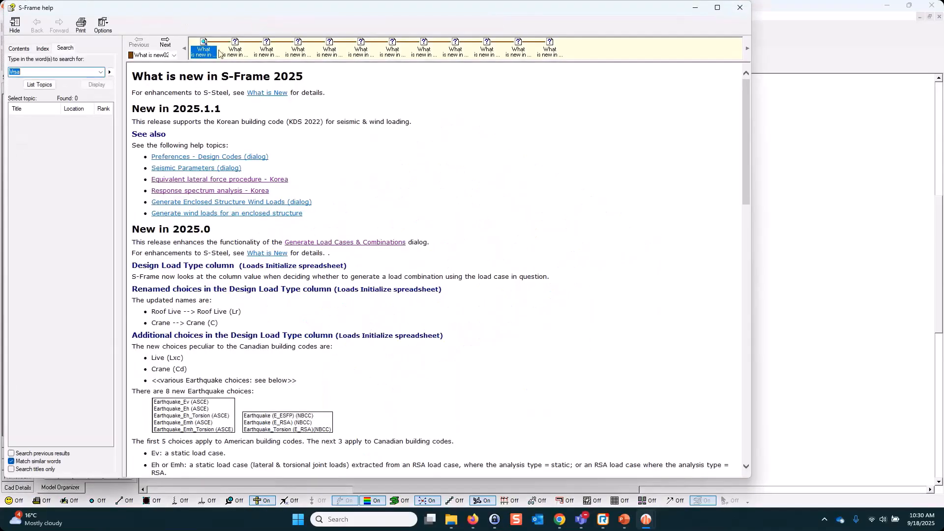
pyautogui.write('Span Directions')
pyautogui.press('Return')
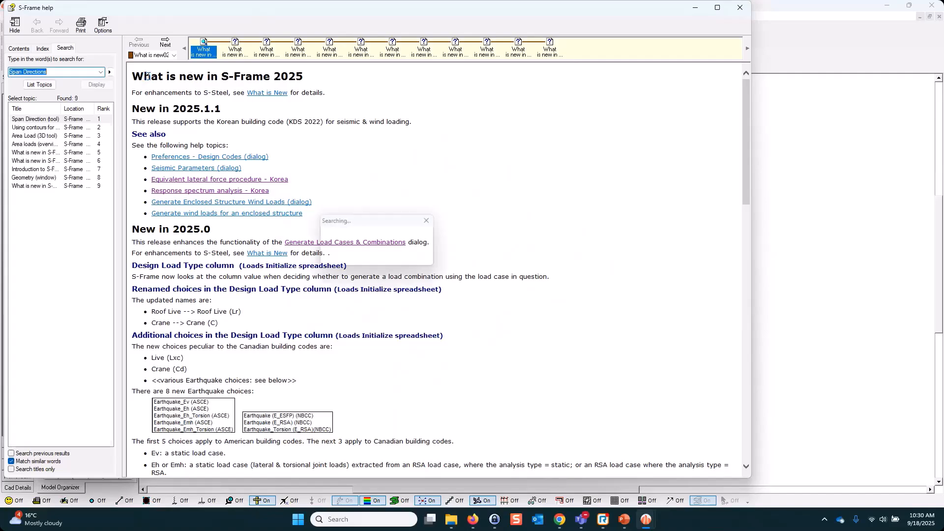
pyautogui.click(51, 119)
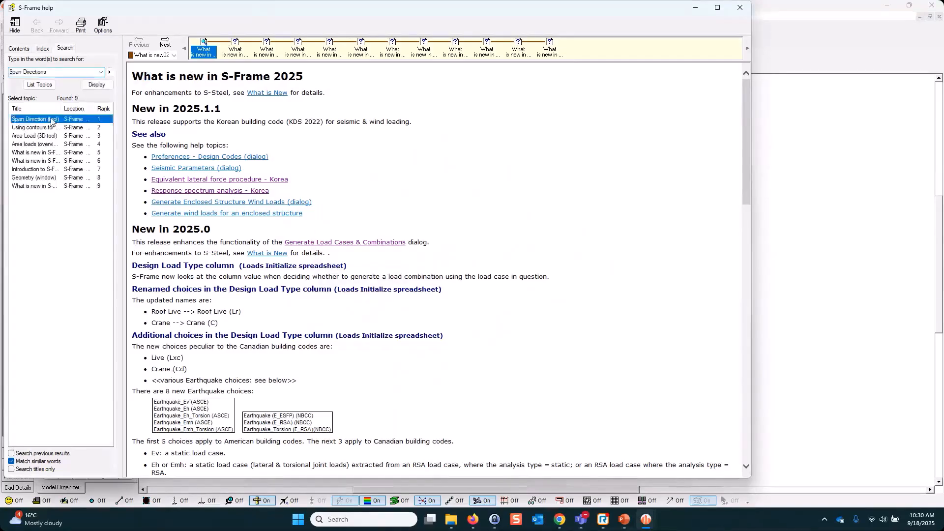
pyautogui.doubleClick(51, 120)
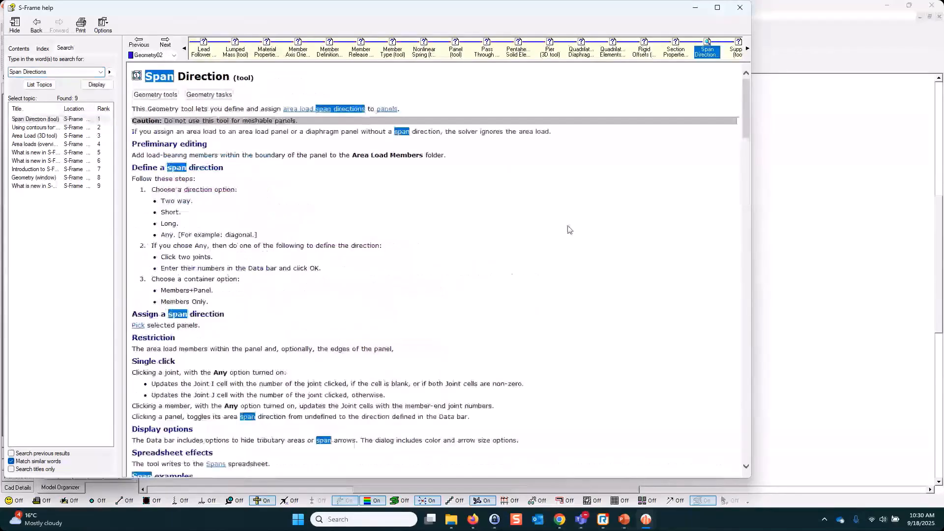
# - Examine the span examples and the reasons a decomposition can fail in the Span Direction topic, and close the help
pyautogui.scroll(-5, 569, 230)
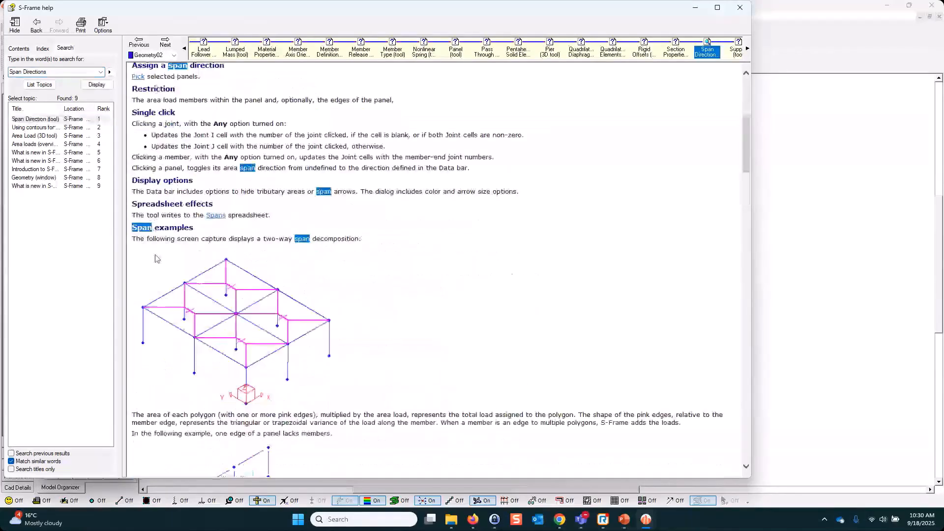
pyautogui.scroll(-20, 244, 267)
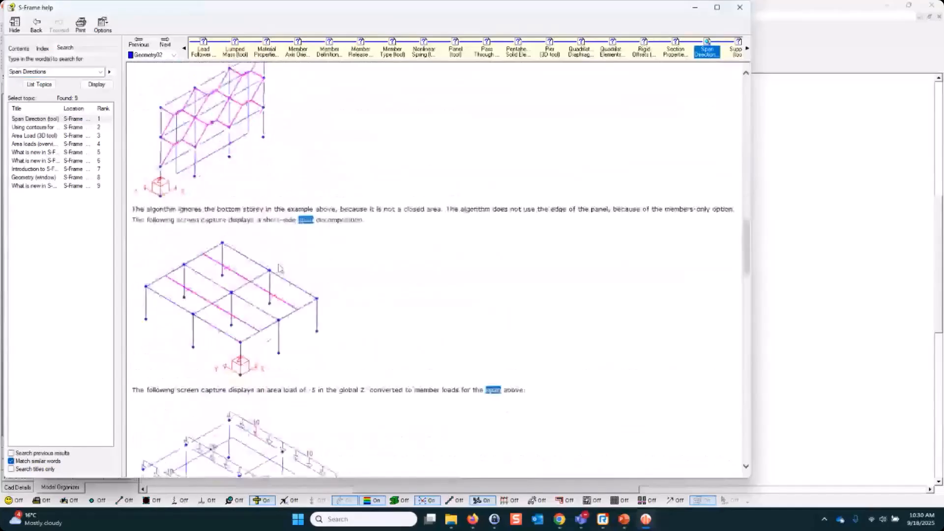
pyautogui.scroll(-15, 279, 262)
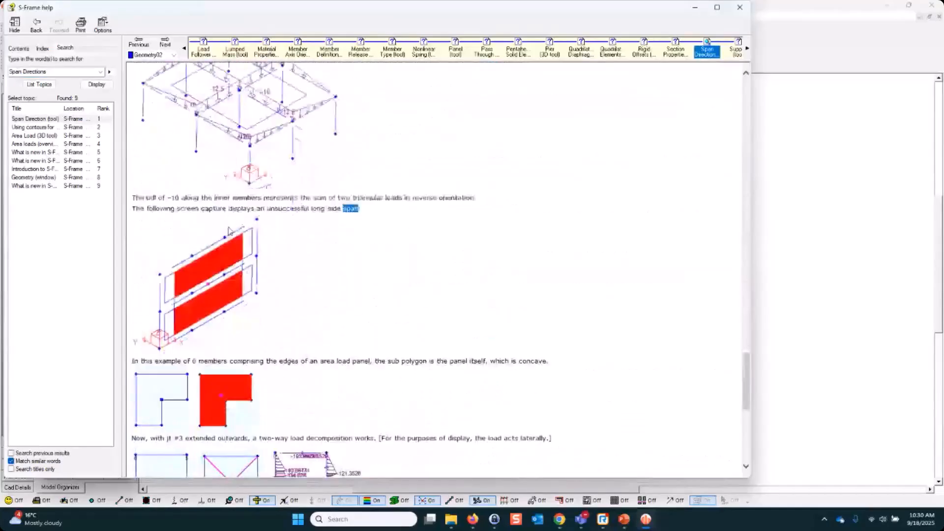
pyautogui.scroll(-3, 183, 235)
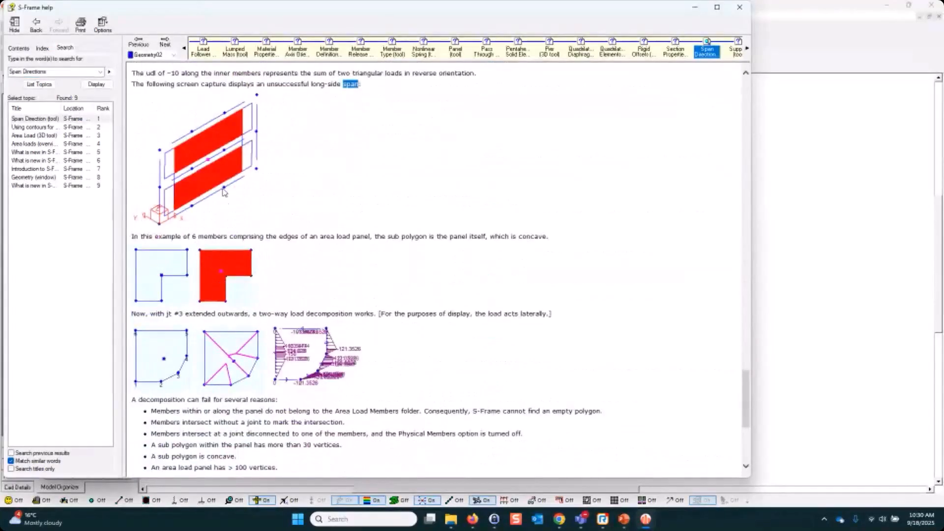
pyautogui.scroll(2, 208, 187)
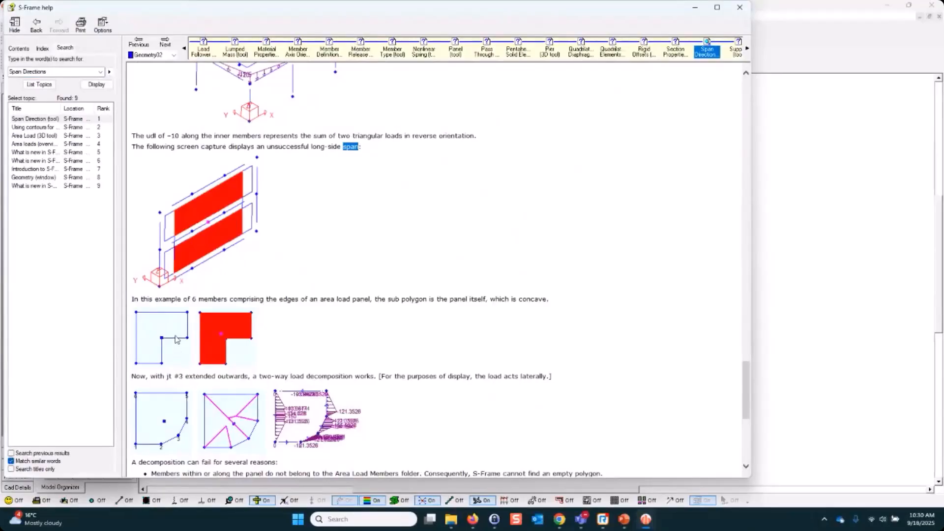
pyautogui.scroll(-4, 154, 343)
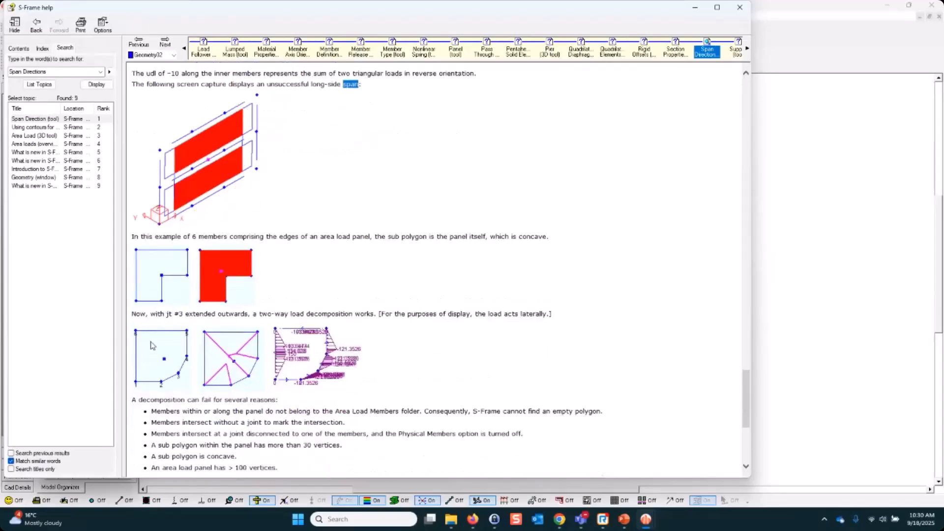
pyautogui.scroll(-3, 154, 343)
pyautogui.scroll(10, 204, 336)
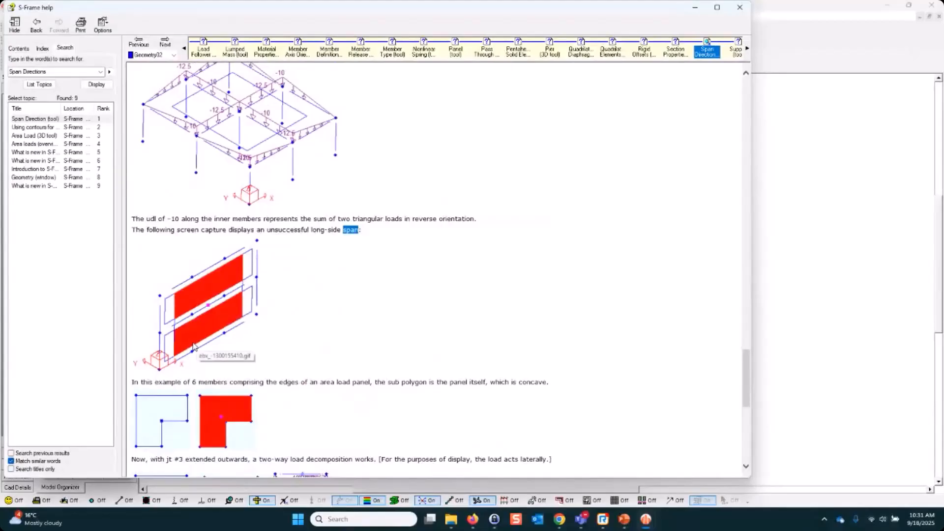
pyautogui.click(741, 9)
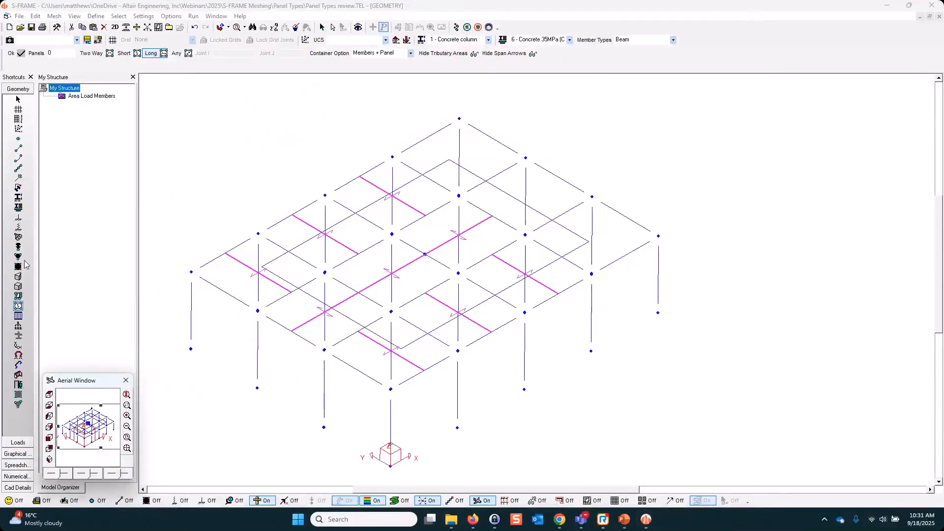
# - Activate the Panel Element Tool, set the panel type to Rigid Diaphragm, and view the roof panel from different angles
pyautogui.click(18, 296)
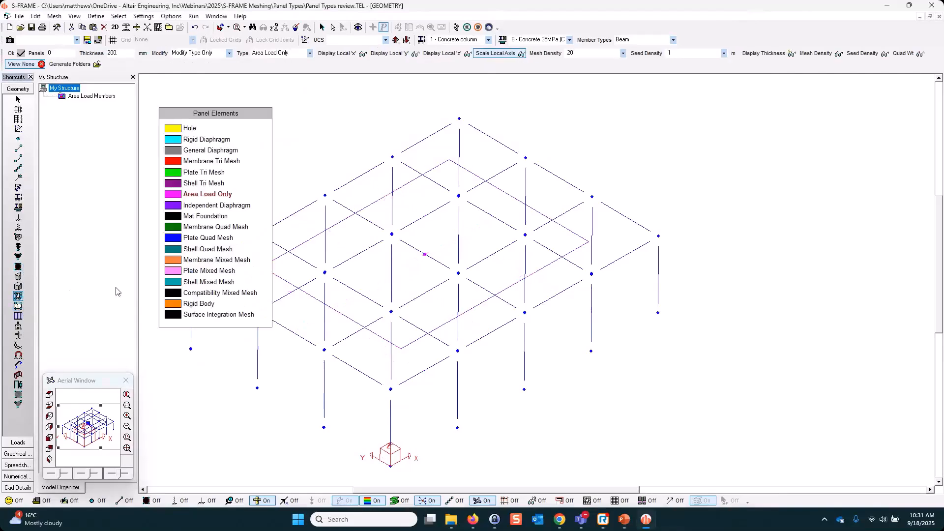
pyautogui.click(179, 143)
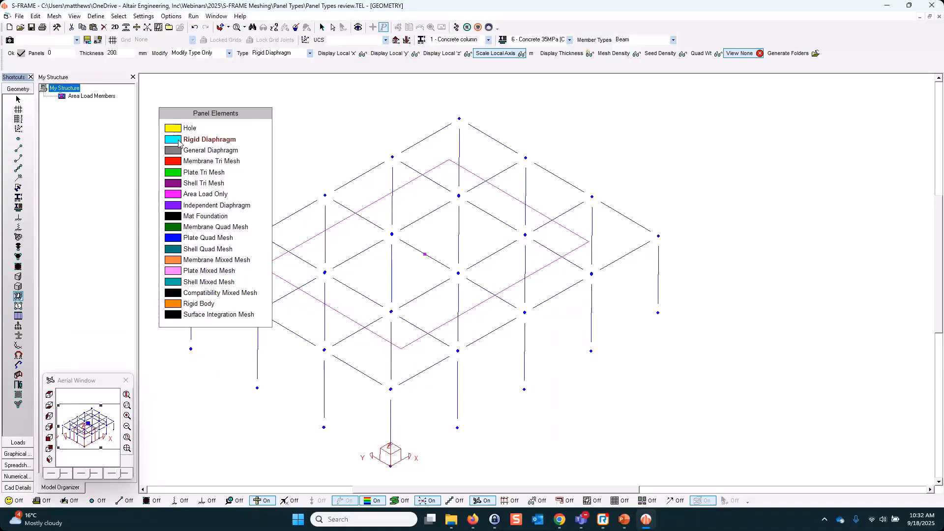
pyautogui.moveTo(525, 350); pyautogui.dragTo(424, 320, button='middle')
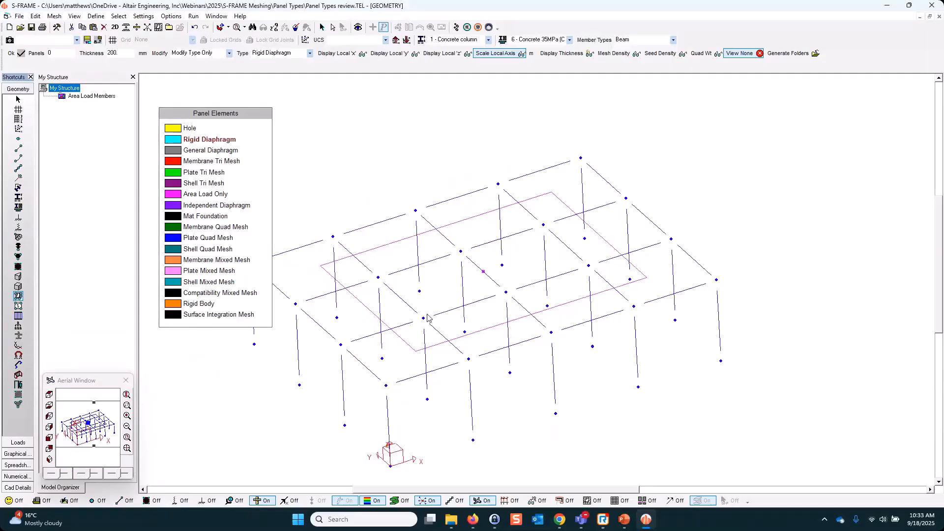
pyautogui.moveTo(373, 315)
pyautogui.mouseDown(button='middle')
pyautogui.moveTo(378, 295)
pyautogui.moveTo(363, 301)
pyautogui.moveTo(365, 320)
pyautogui.moveTo(381, 324)
pyautogui.mouseUp(button='middle')
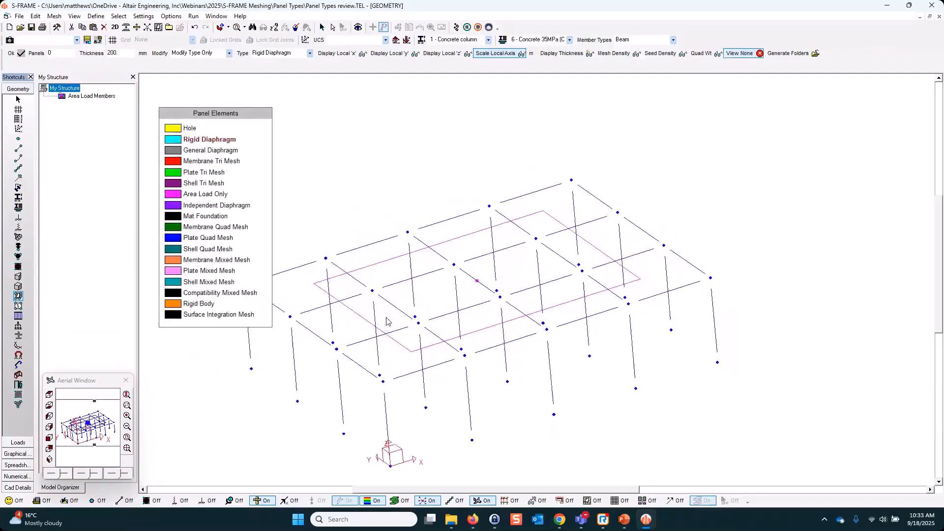
# - Switch to PowerPoint, start the slide show at the Questions slide, swap presenter view and slide show, and advance to the Thank You slide
pyautogui.hotkey('alt', 'Tab')
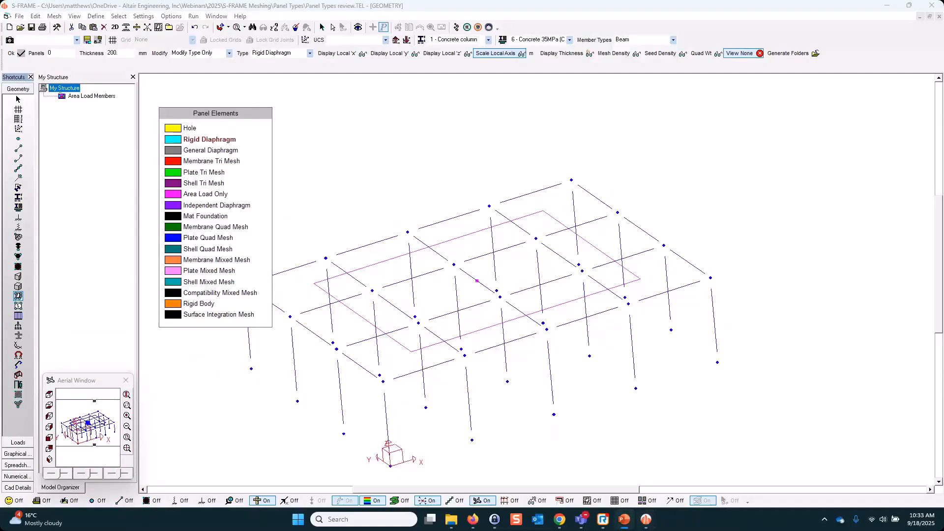
pyautogui.hotkey('shift', 'F5')
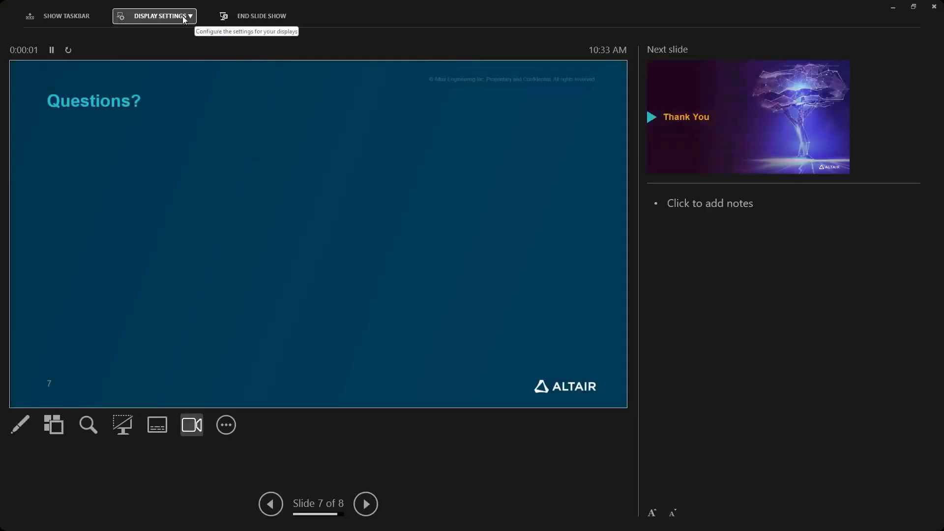
pyautogui.click(178, 17)
pyautogui.click(178, 45)
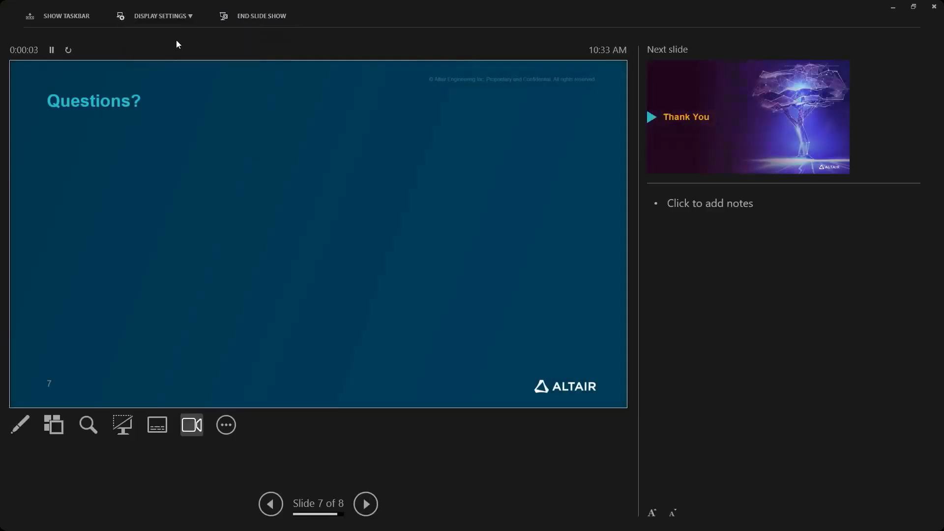
pyautogui.click(480, 192)
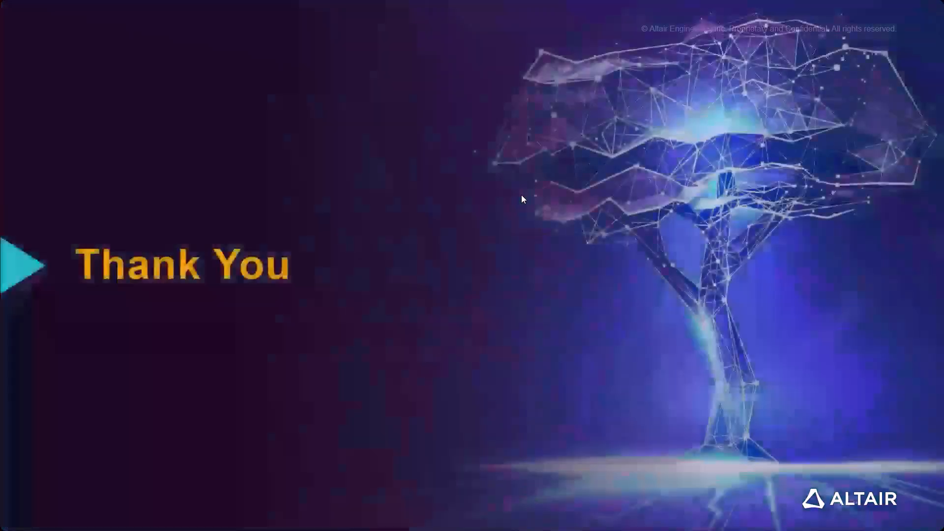